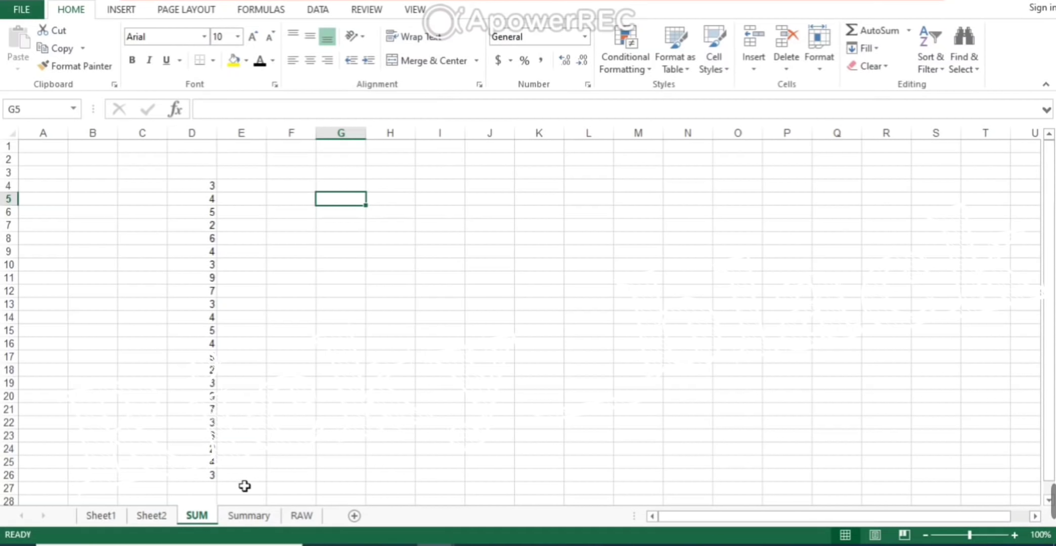
Check the column D values and enter =SUM(D4:D26) in D27.
{"action": "left_click", "coordinate": [217, 494]}
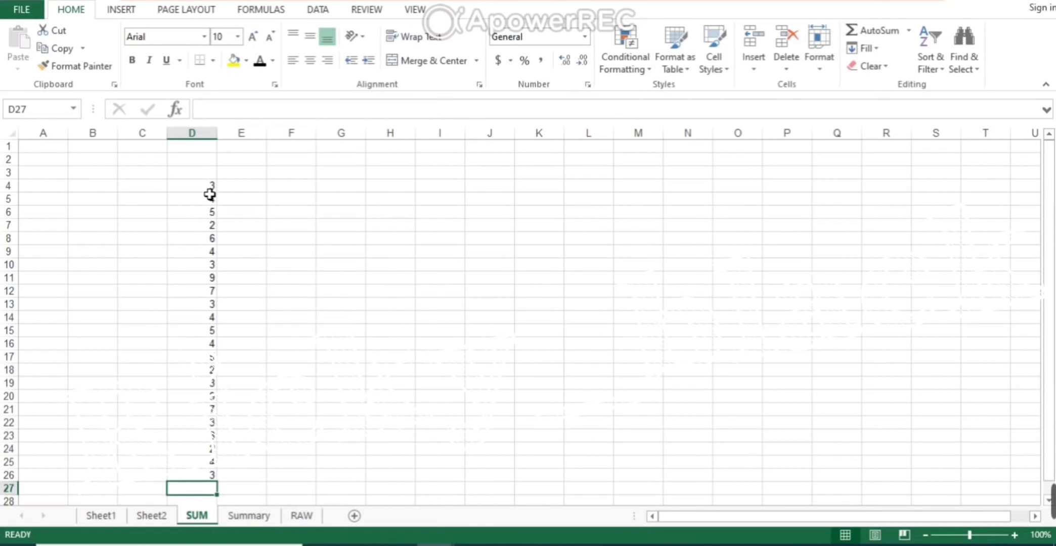
{"action": "mouse_move", "coordinate": [212, 187]}
{"action": "left_mouse_down"}
{"action": "mouse_move", "coordinate": [193, 400]}
{"action": "mouse_move", "coordinate": [205, 474]}
{"action": "left_mouse_up"}
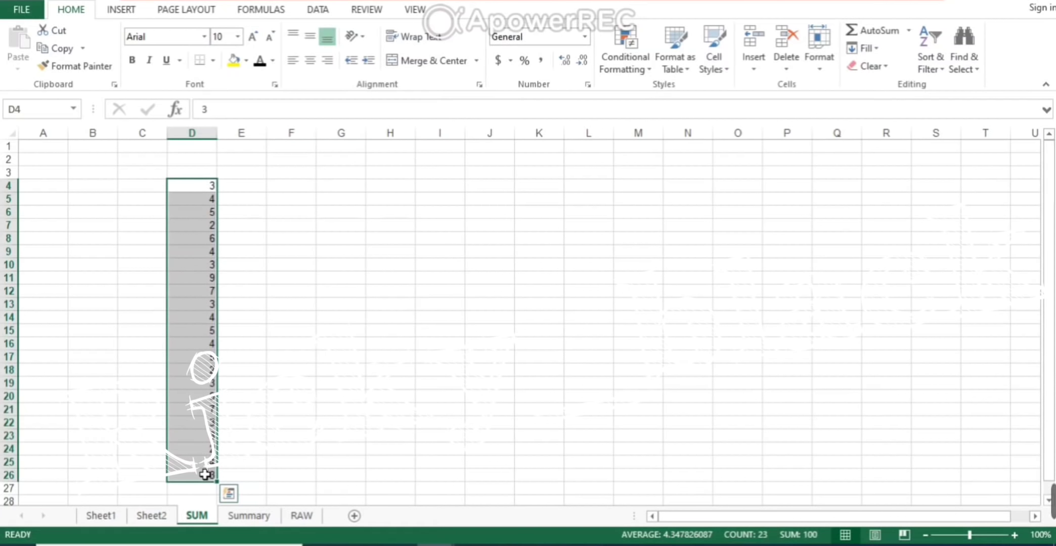
{"action": "key", "text": "Escape"}
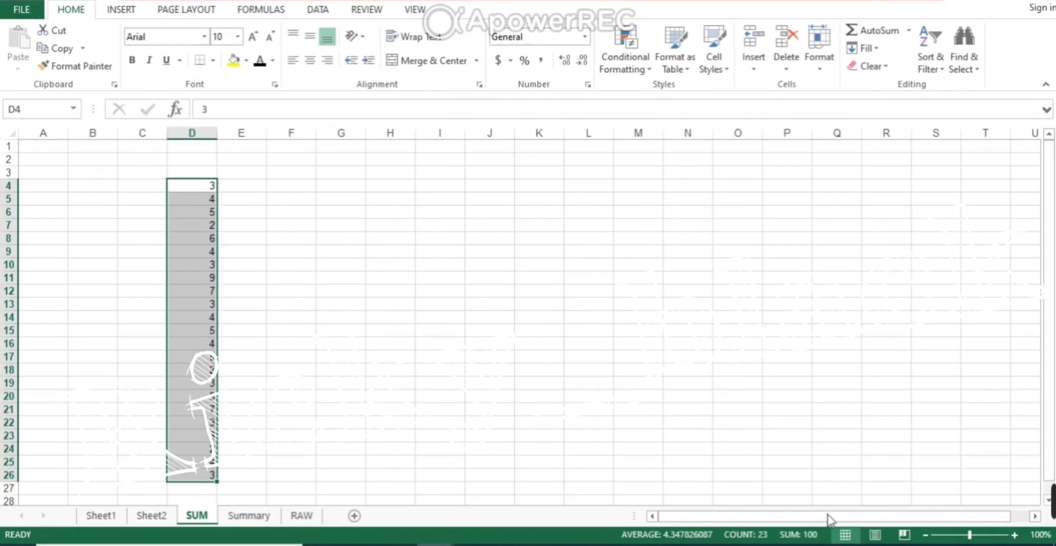
{"action": "left_click", "coordinate": [390, 409]}
{"action": "left_click", "coordinate": [205, 491]}
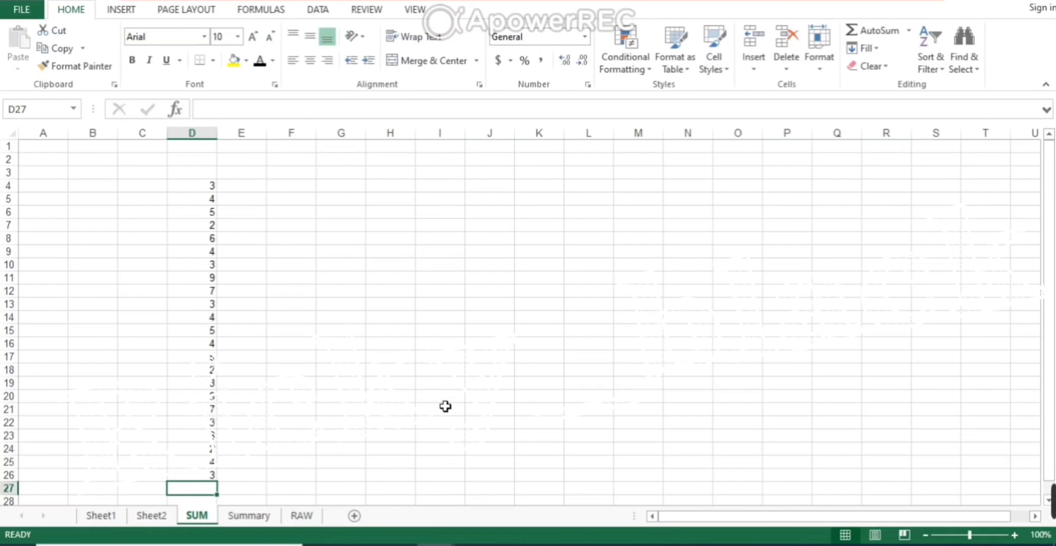
{"action": "type", "text": "="}
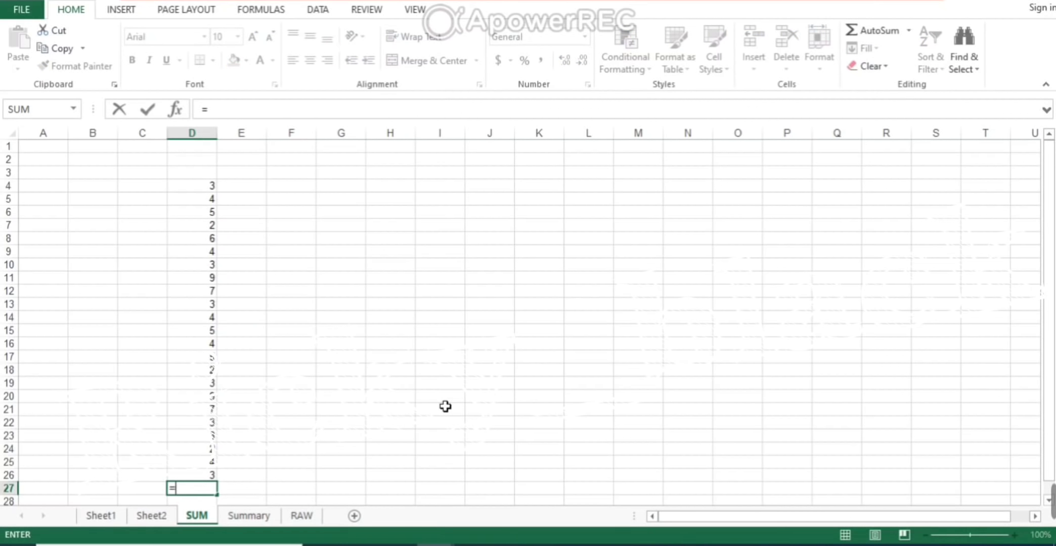
{"action": "type", "text": "sum"}
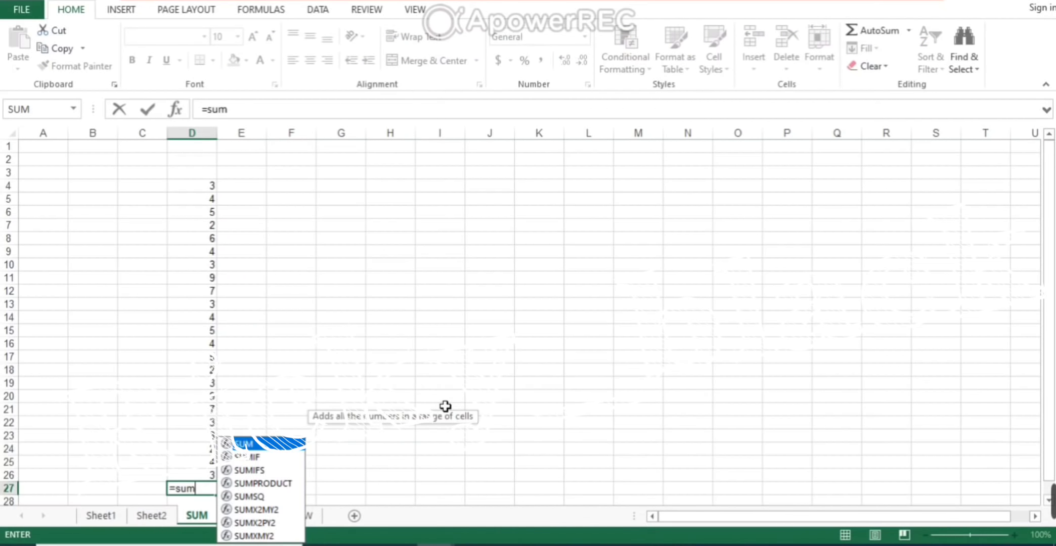
{"action": "type", "text": "("}
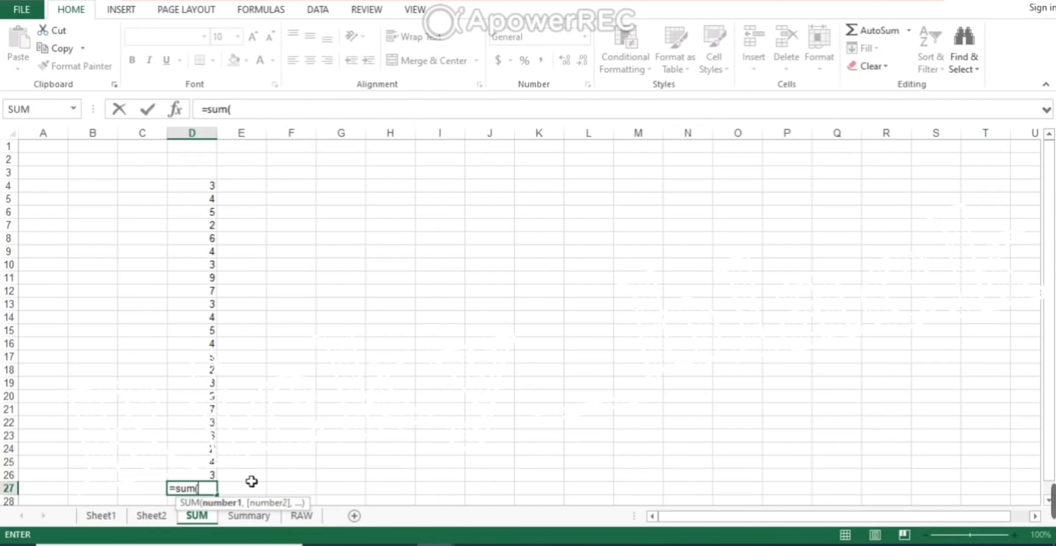
{"action": "left_click", "coordinate": [211, 478]}
{"action": "key", "text": "ctrl+shift+Up"}
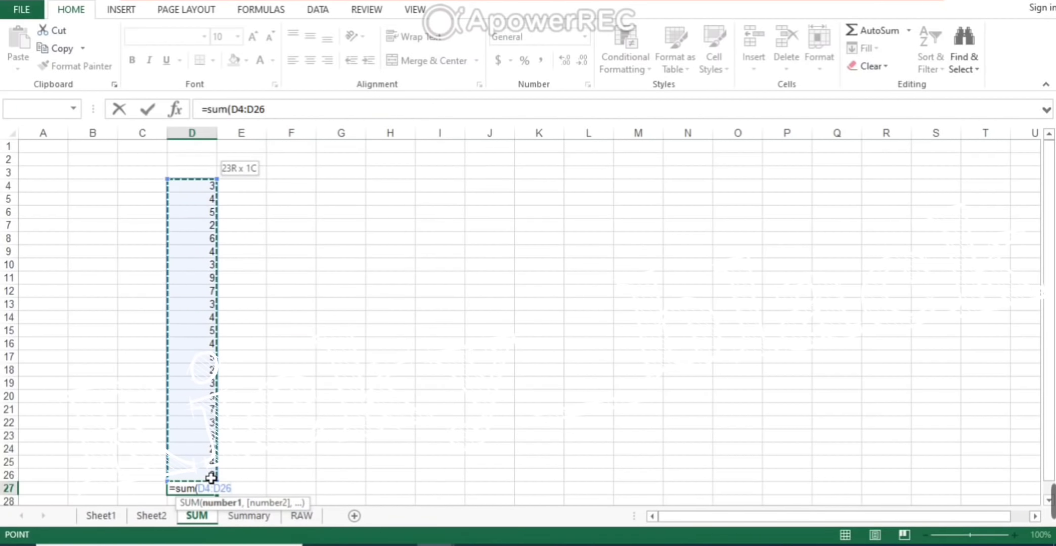
{"action": "key", "text": "Return"}
Try an AutoSum of D4:D26 in D27, then clear D27 again.
{"action": "left_click", "coordinate": [211, 478]}
{"action": "key", "text": "ctrl+c"}
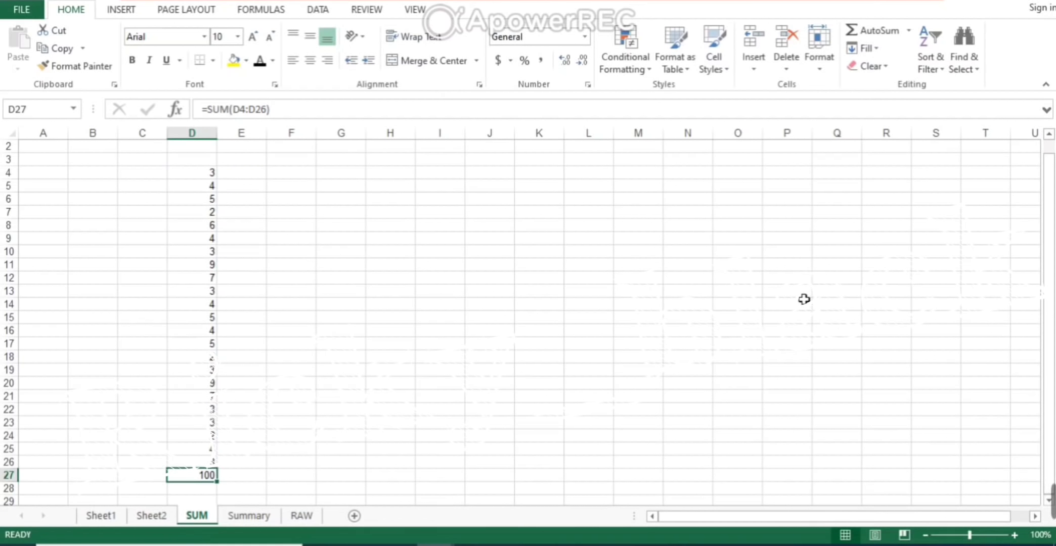
{"action": "key", "text": "Delete"}
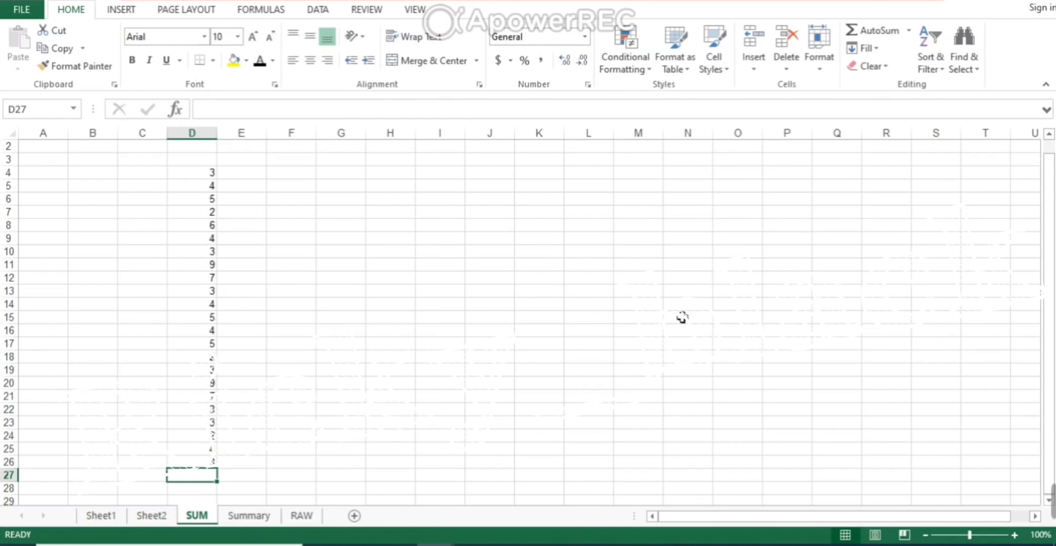
{"action": "left_click", "coordinate": [862, 32]}
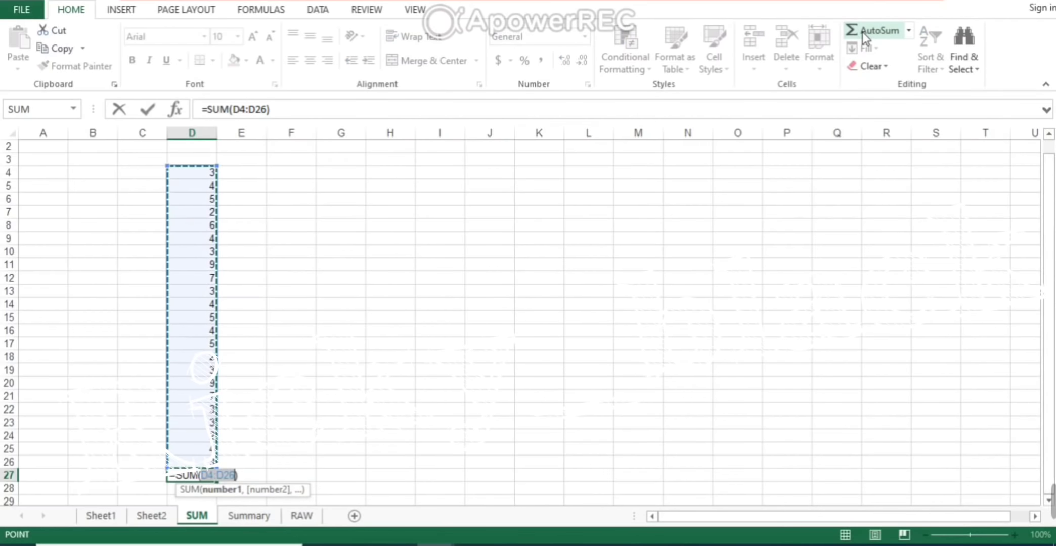
{"action": "key", "text": "Return"}
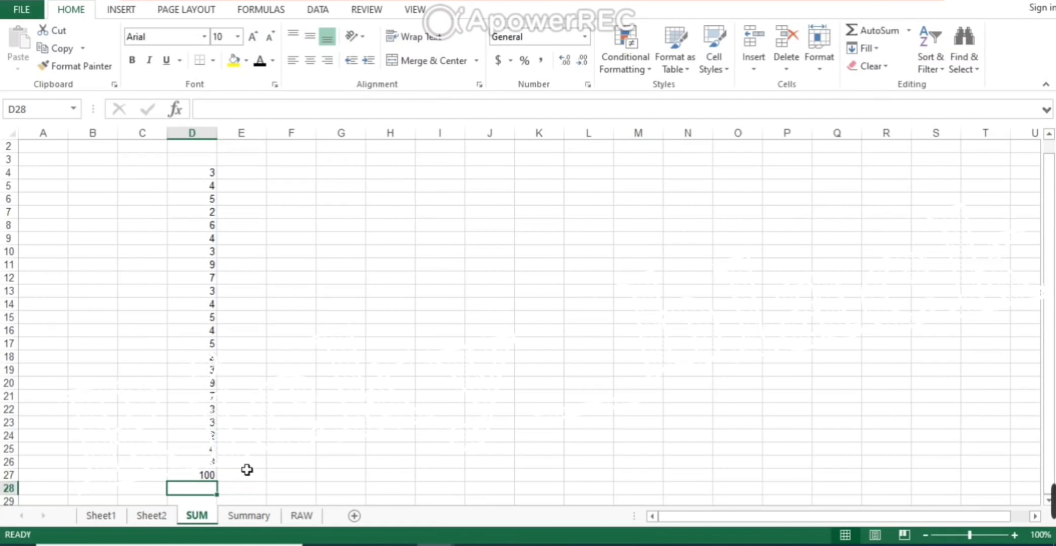
{"action": "left_click", "coordinate": [205, 477]}
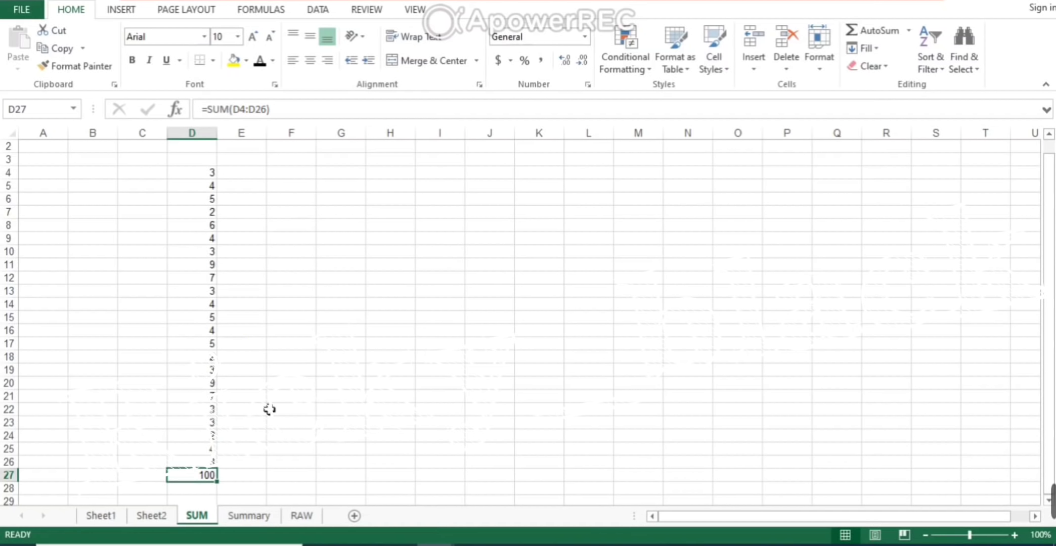
{"action": "key", "text": "Delete"}
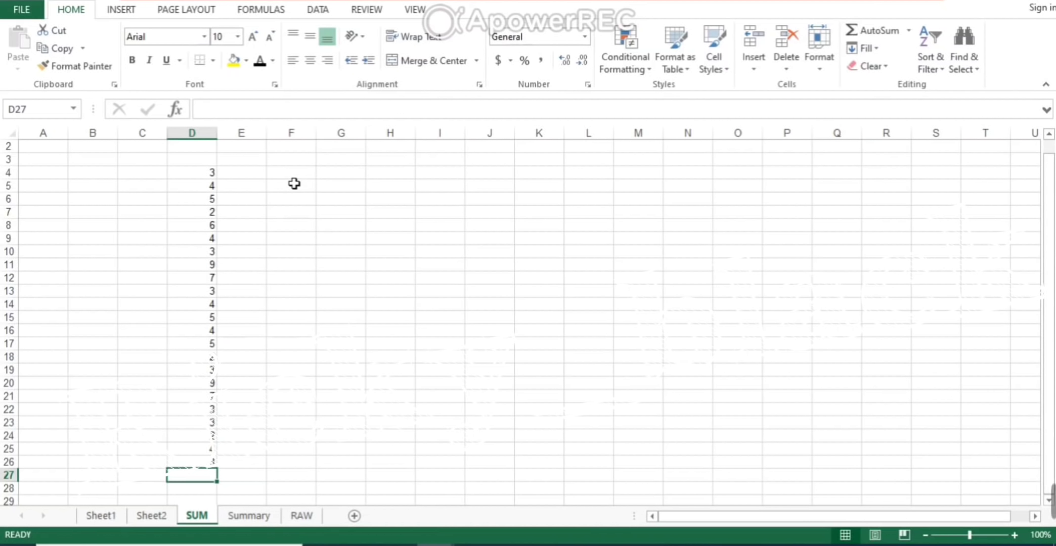
Recheck the D4:D26 total and start a =SUMIF(D4:D26,3) formula in F4.
{"action": "left_click_drag", "start_coordinate": [211, 175], "coordinate": [211, 471]}
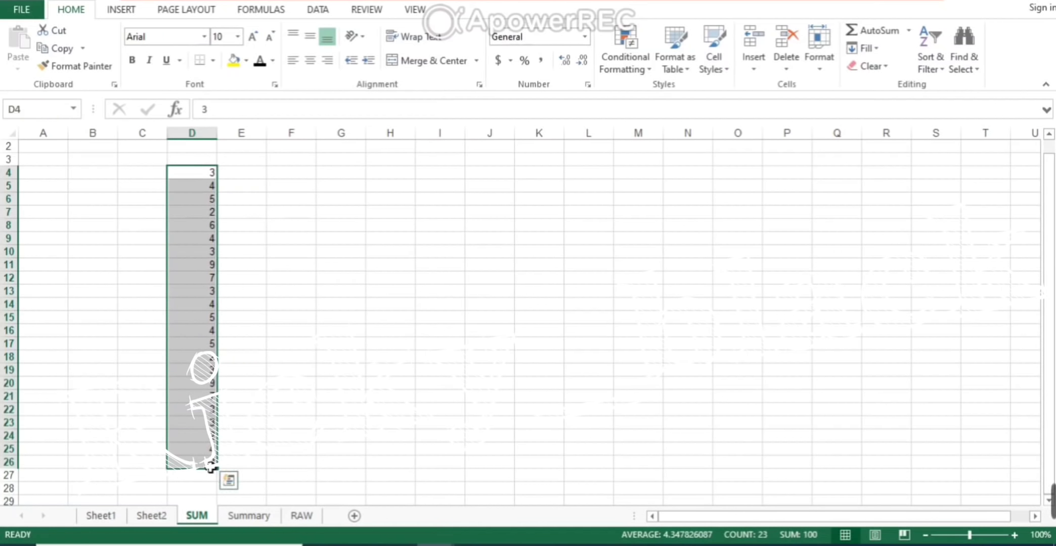
{"action": "left_click", "coordinate": [253, 174]}
{"action": "left_click", "coordinate": [213, 175]}
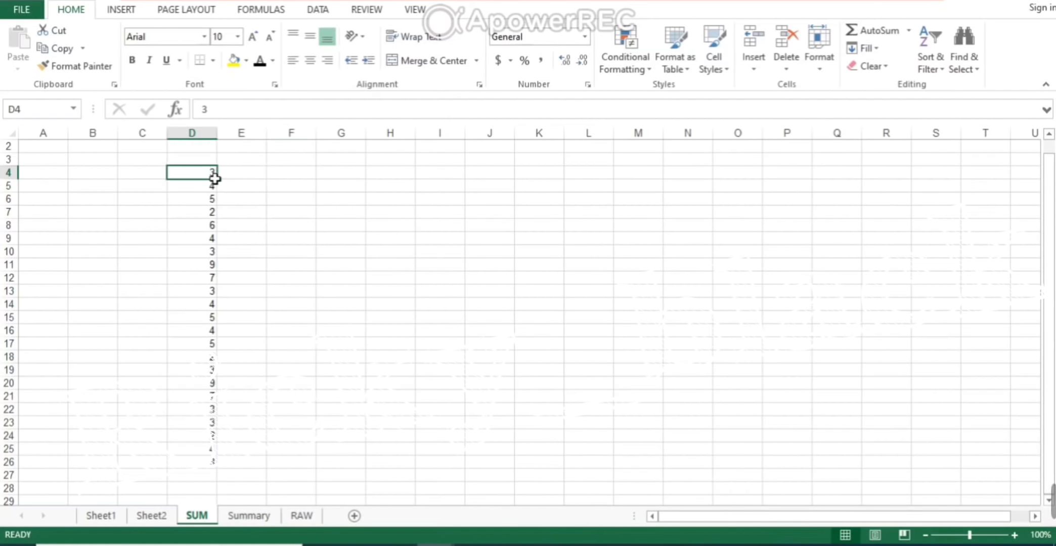
{"action": "left_click", "coordinate": [290, 177]}
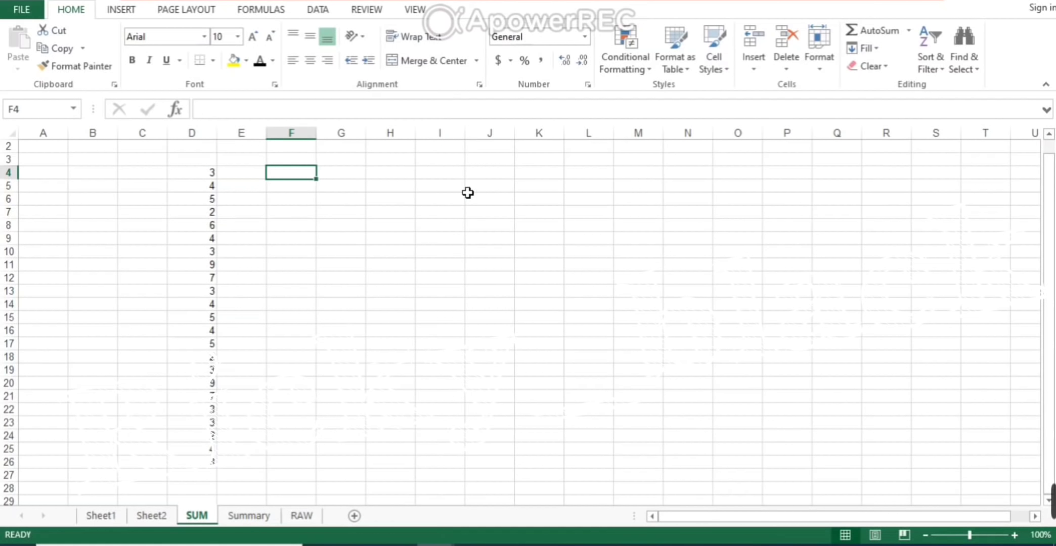
{"action": "type", "text": "="}
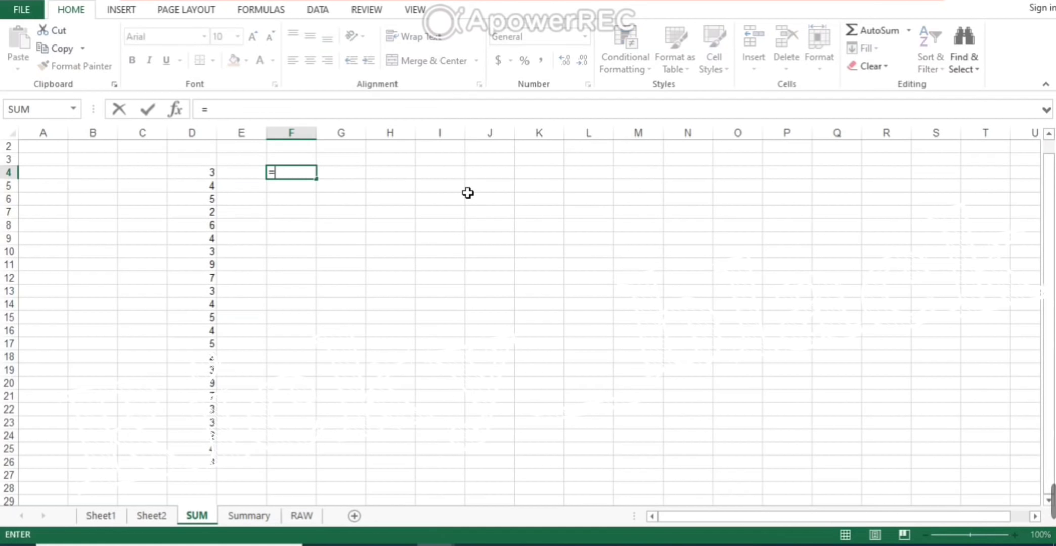
{"action": "type", "text": "sumif("}
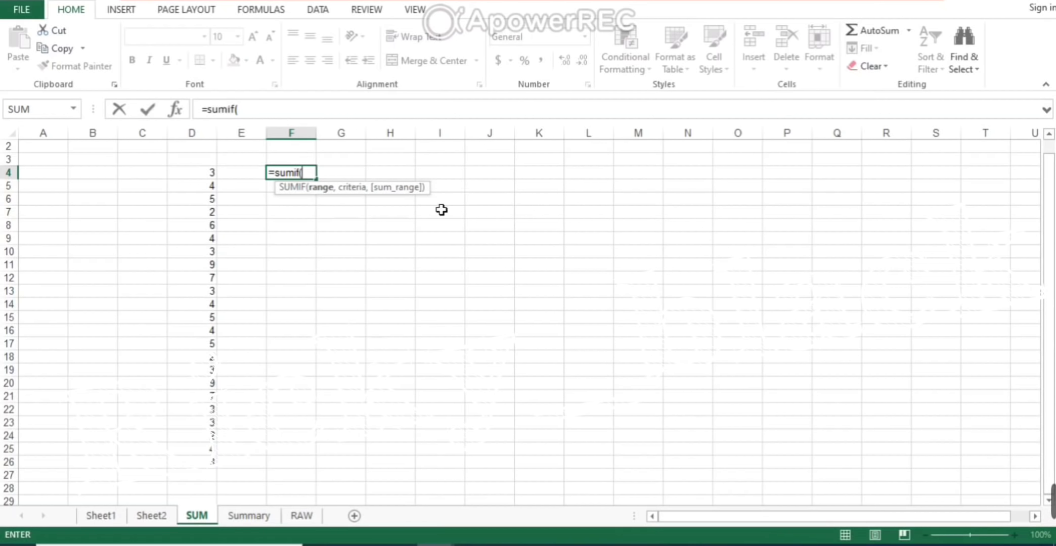
{"action": "left_click", "coordinate": [214, 177]}
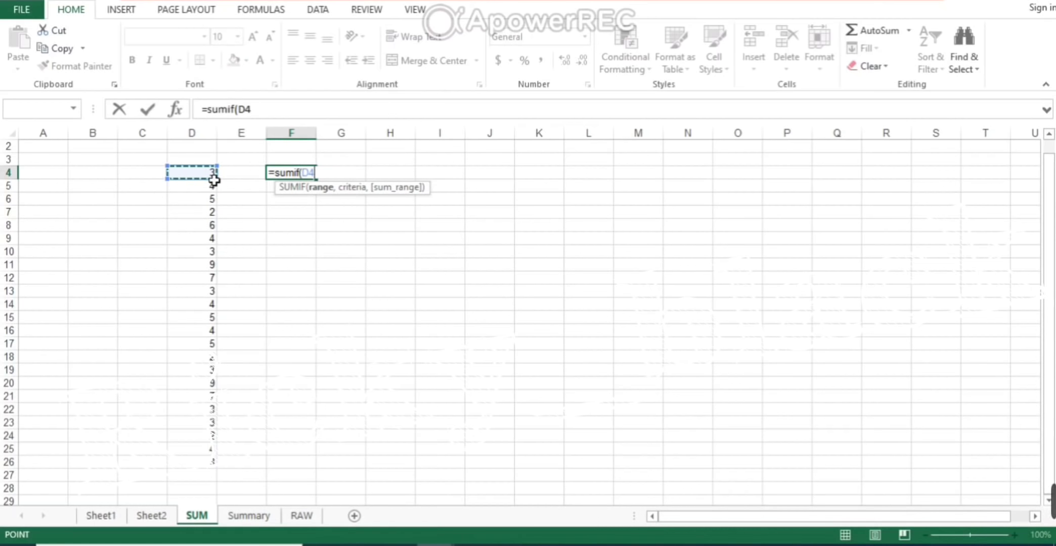
{"action": "key", "text": "ctrl+shift+Down"}
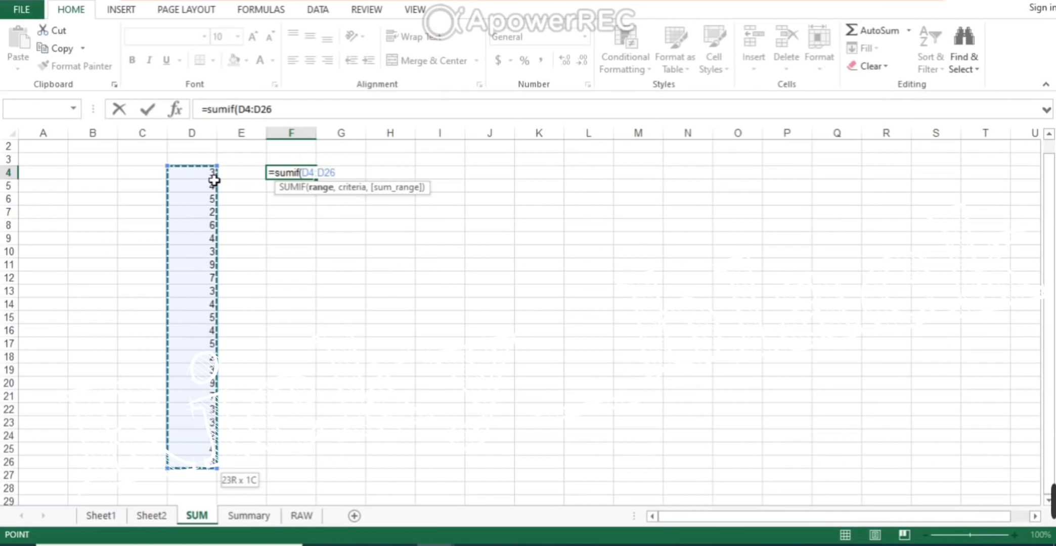
{"action": "type", "text": ","}
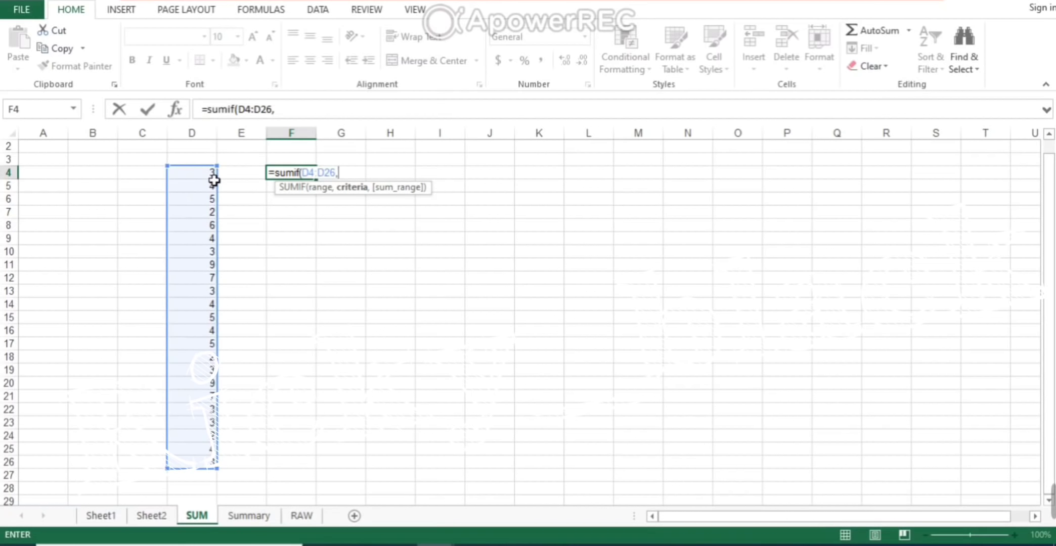
{"action": "type", "text": "3)"}
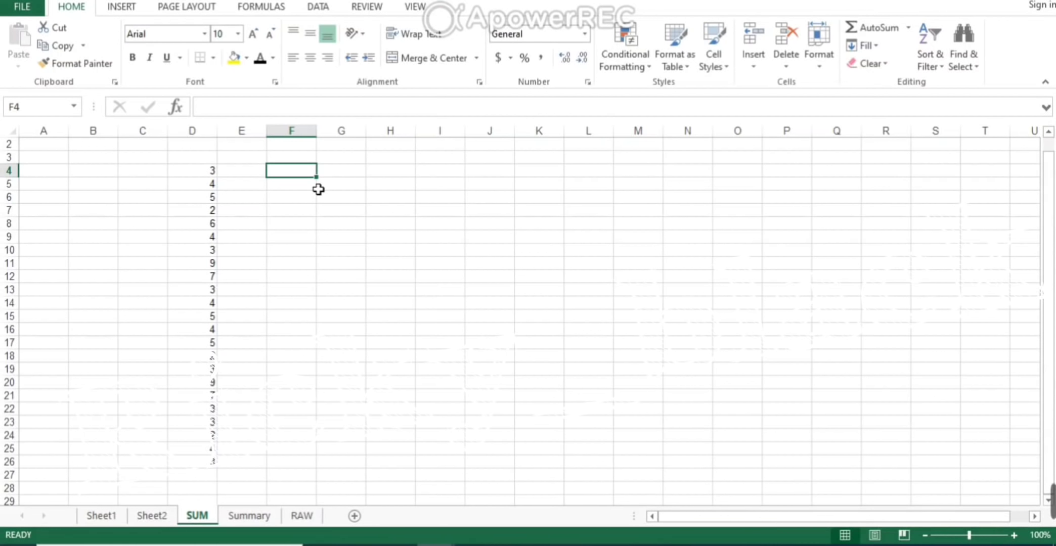
Re-enter =SUMIF(D4:D26,3) in F4 and commit it, returning 21.
{"action": "type", "text": "=su"}
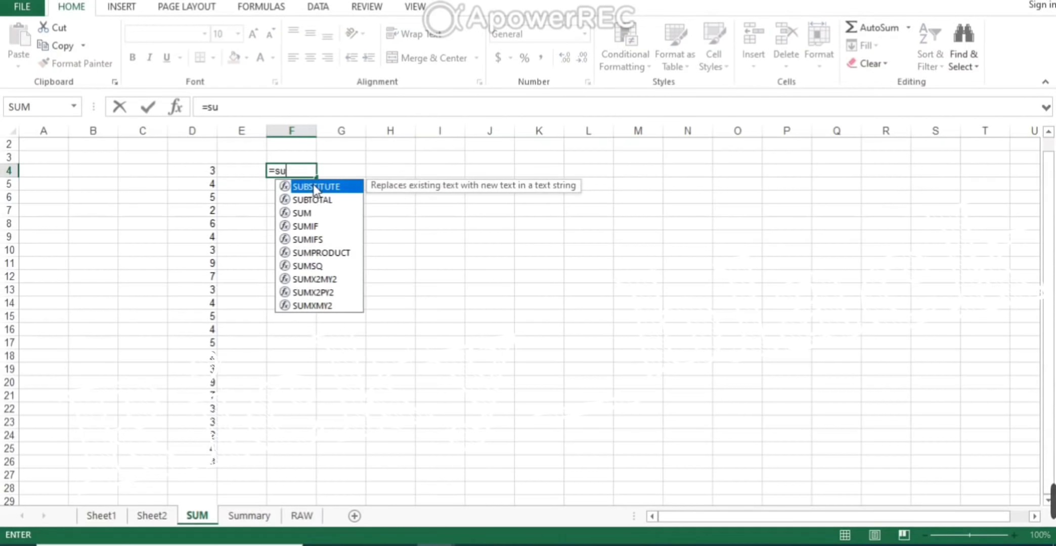
{"action": "key", "text": "BackSpace"}
{"action": "key", "text": "BackSpace"}
{"action": "key", "text": "Escape"}
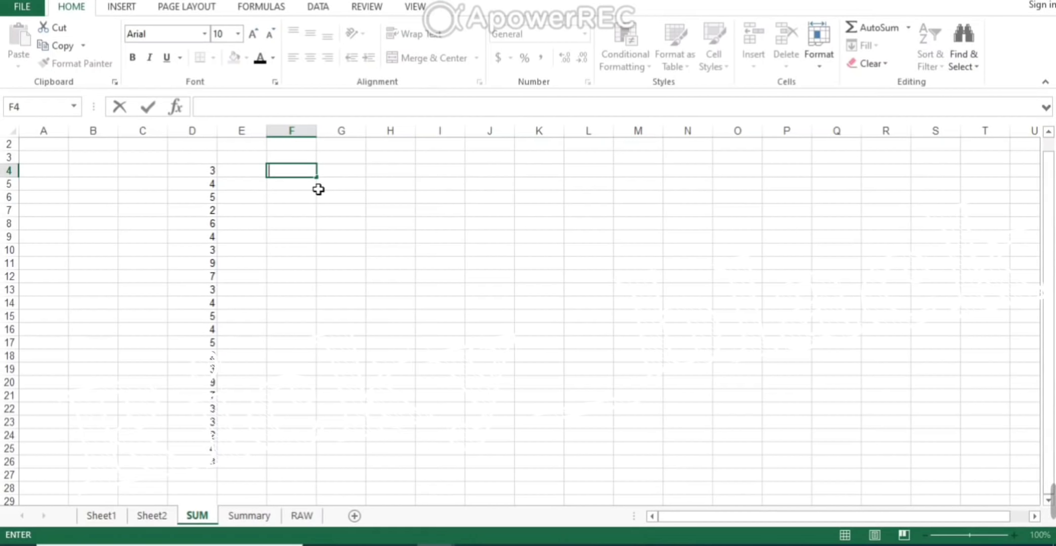
{"action": "type", "text": "="}
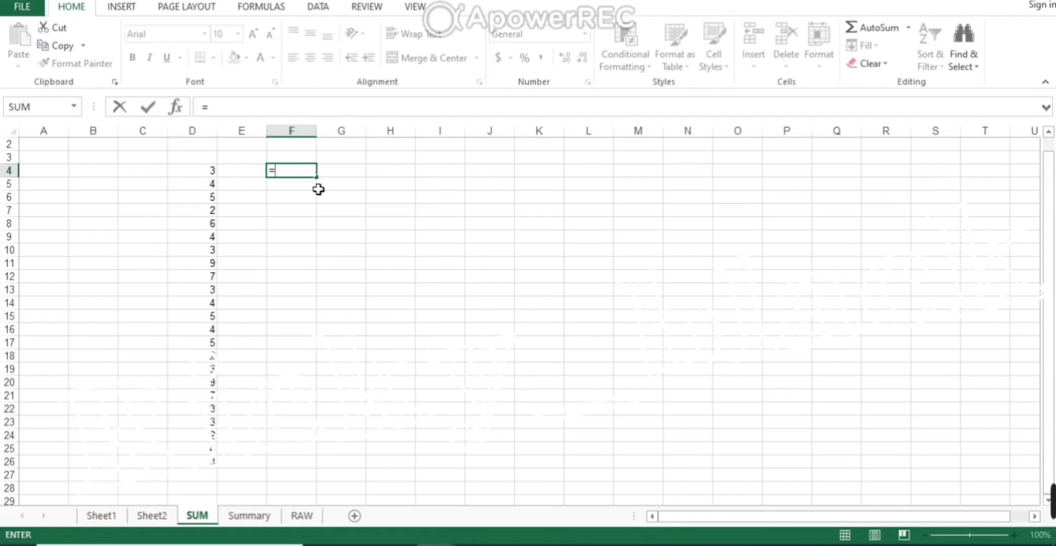
{"action": "key", "text": "BackSpace"}
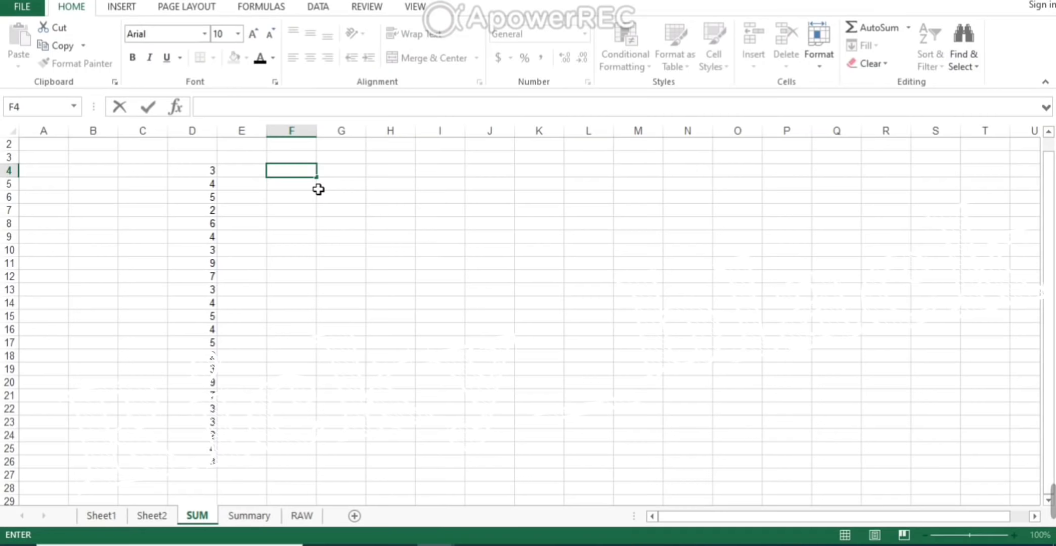
{"action": "type", "text": "=sums"}
{"action": "key", "text": "BackSpace"}
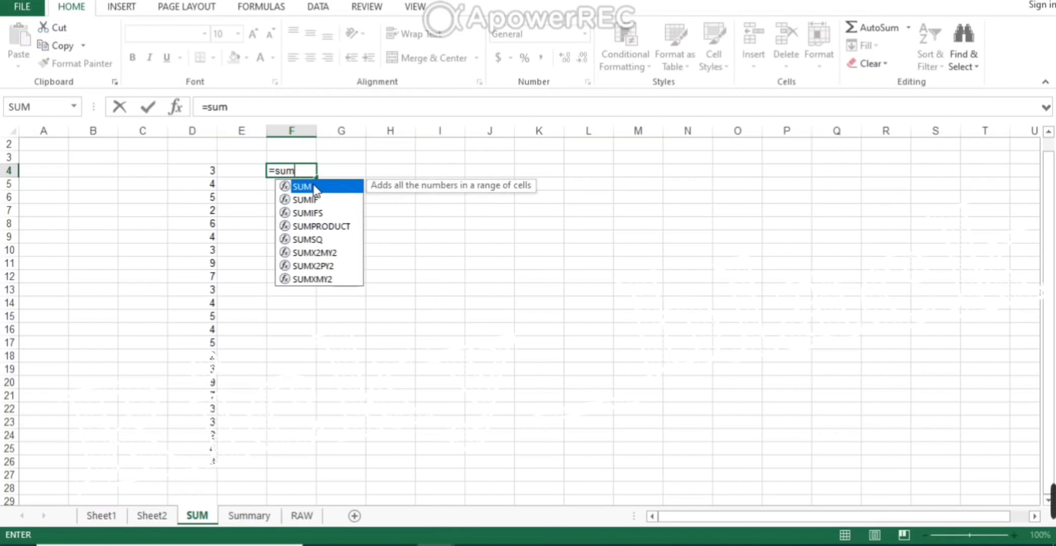
{"action": "type", "text": "if("}
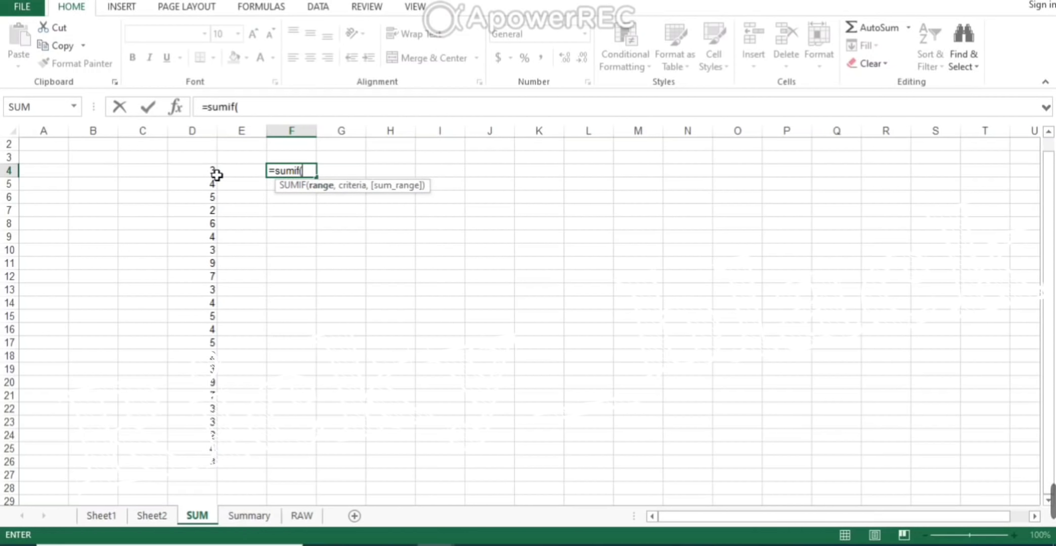
{"action": "left_click", "coordinate": [217, 175]}
{"action": "key", "text": "ctrl+shift+Down"}
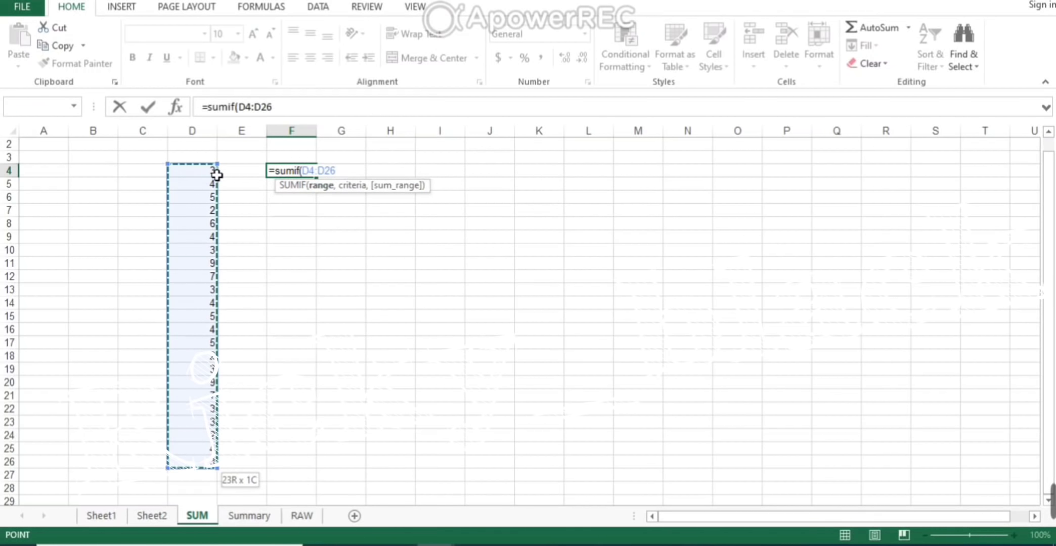
{"action": "type", "text": ","}
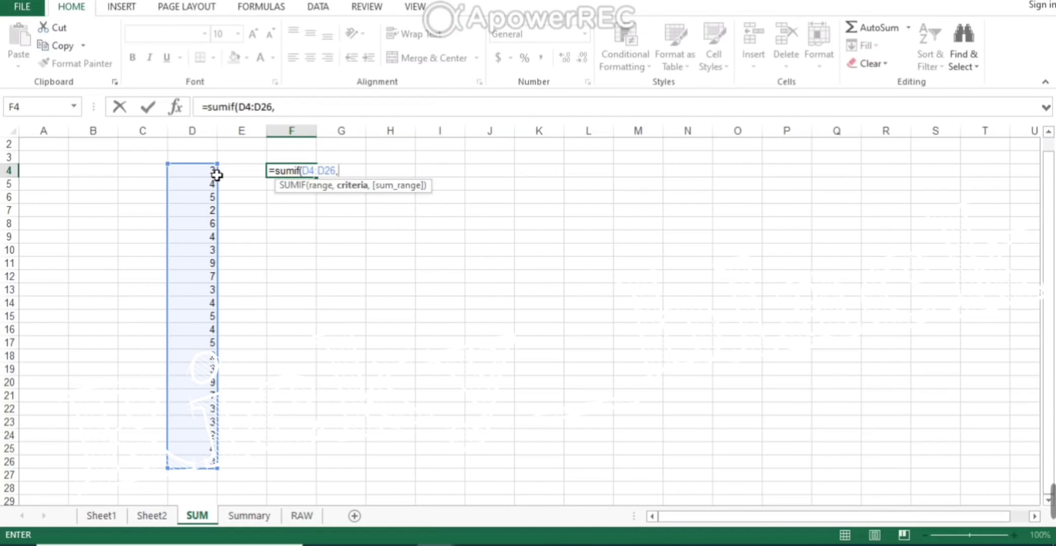
{"action": "type", "text": "3)"}
{"action": "key", "text": "ctrl+Return"}
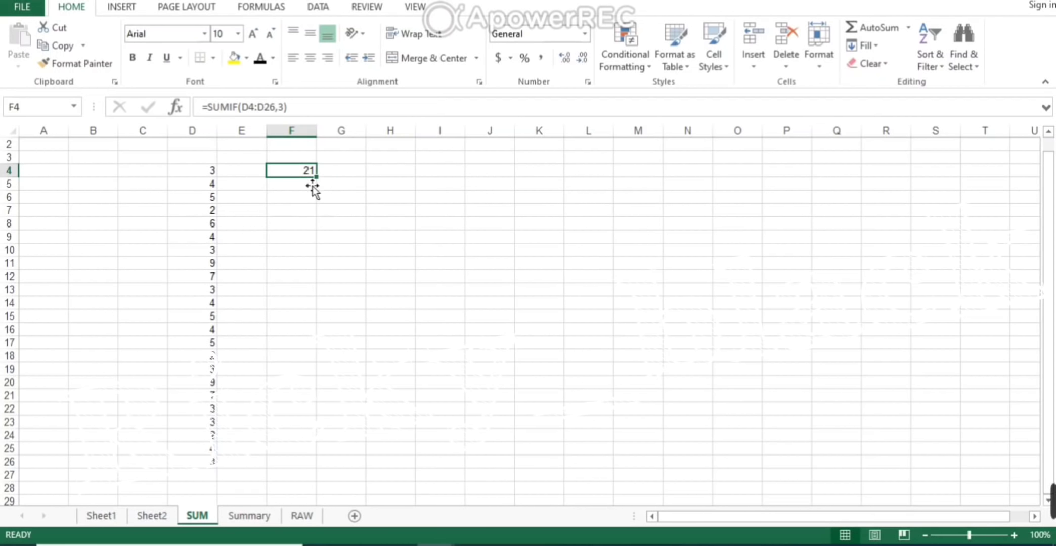
Head column D with X in D3 and turn on the Data Filter.
{"action": "left_click", "coordinate": [208, 164]}
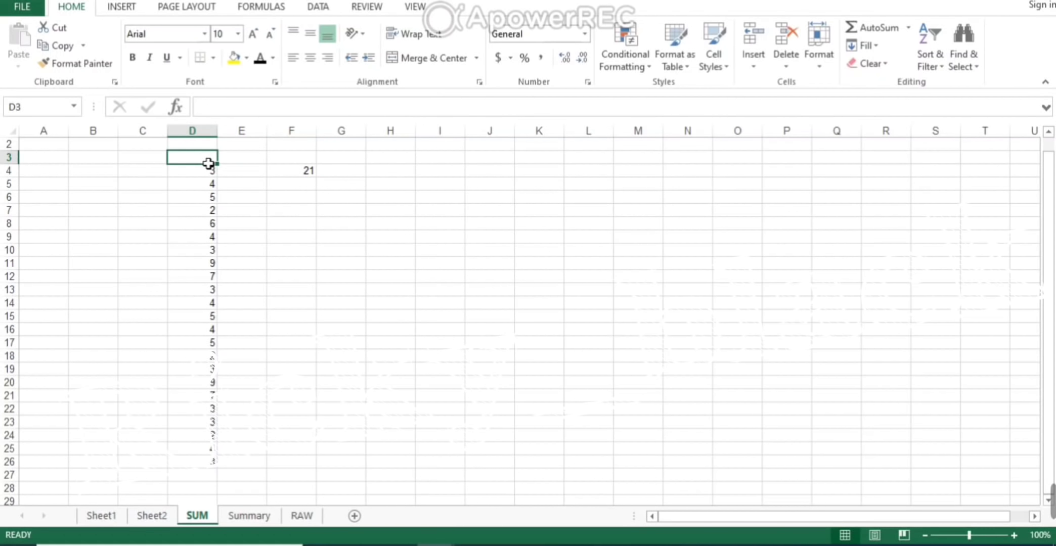
{"action": "type", "text": "X"}
{"action": "left_click", "coordinate": [443, 219]}
{"action": "left_click", "coordinate": [207, 158]}
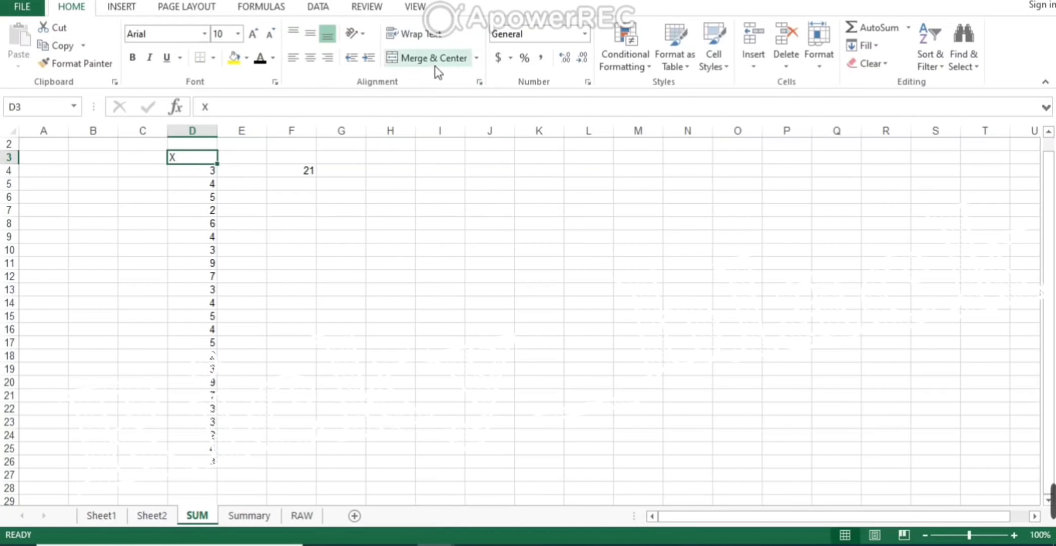
{"action": "left_click", "coordinate": [322, 8]}
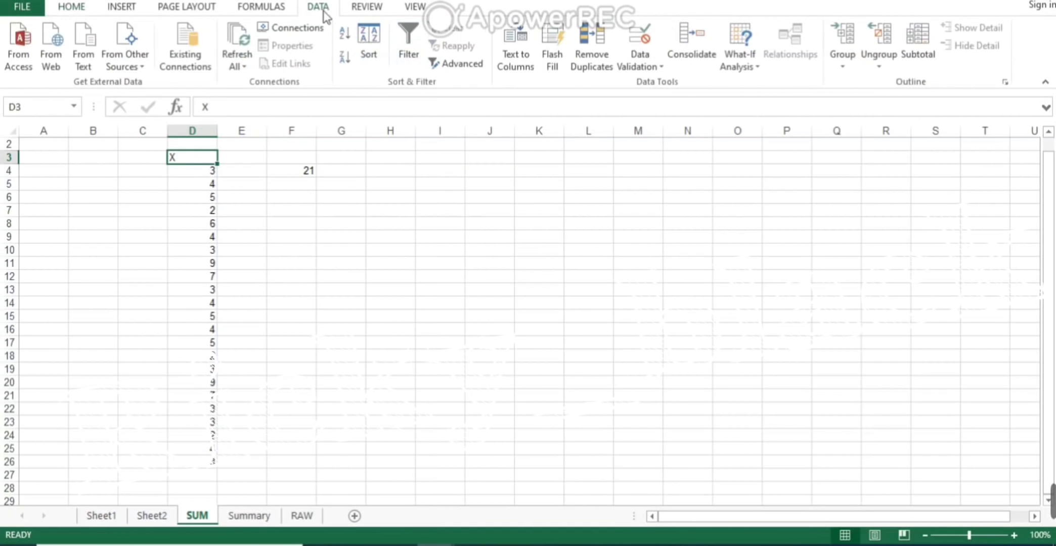
{"action": "left_click", "coordinate": [409, 45]}
{"action": "left_click", "coordinate": [234, 161]}
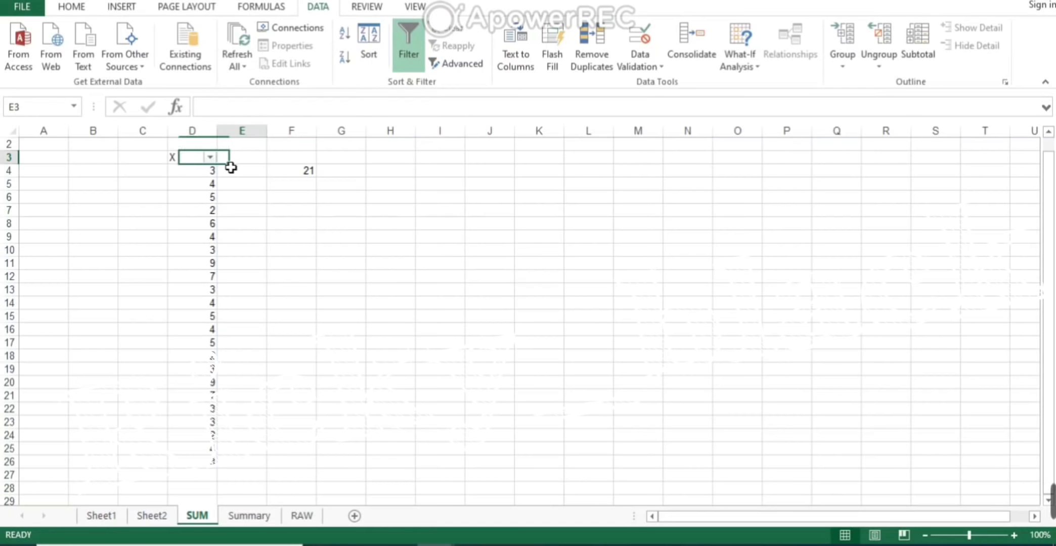
Filter column X to only 3 and confirm the seven visible values sum to 21, matching F4.
{"action": "left_click", "coordinate": [210, 157]}
{"action": "left_click", "coordinate": [57, 309]}
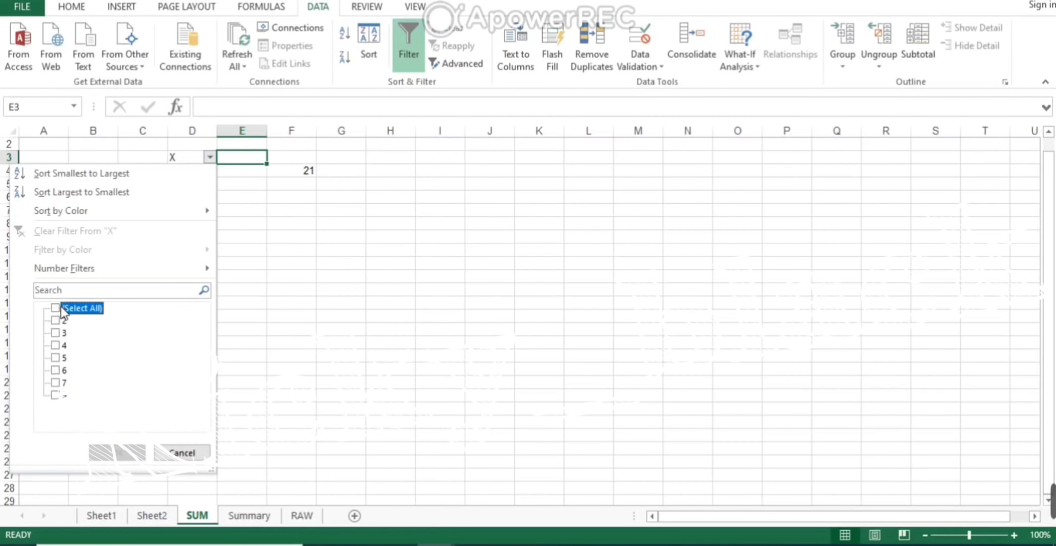
{"action": "left_click", "coordinate": [60, 334]}
{"action": "left_click", "coordinate": [125, 451]}
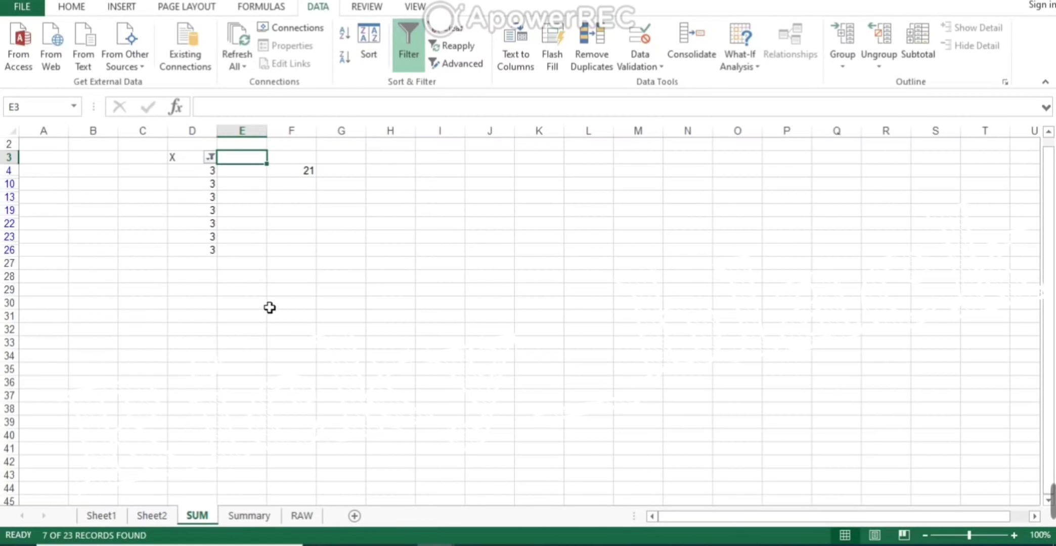
{"action": "left_click_drag", "start_coordinate": [207, 171], "coordinate": [207, 254]}
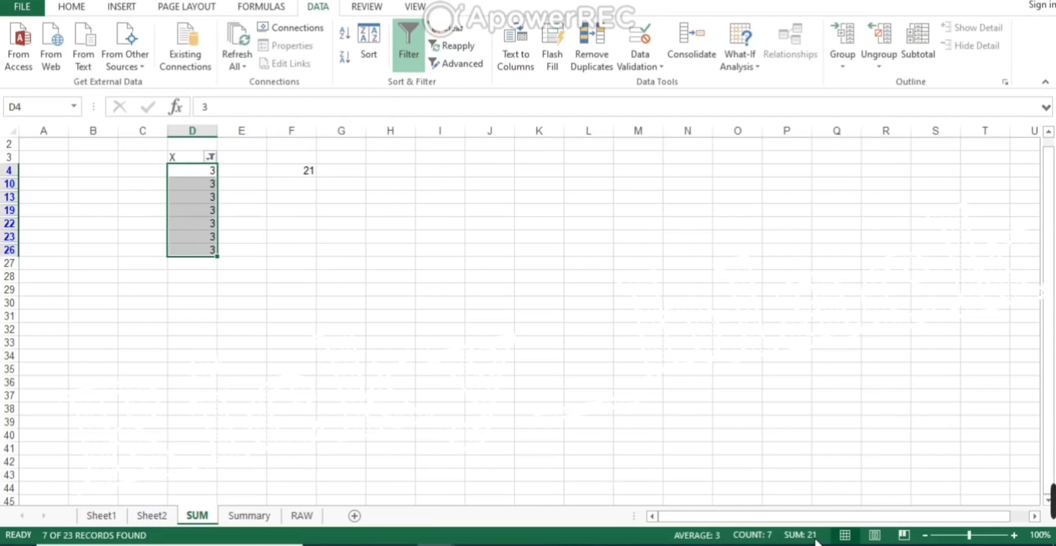
{"action": "left_click", "coordinate": [301, 177]}
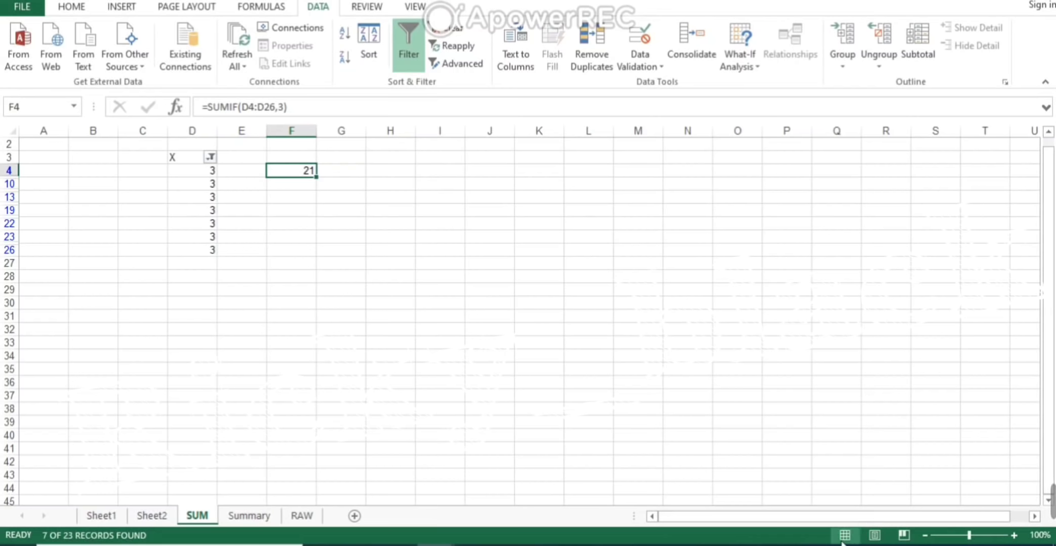
{"action": "left_click_drag", "start_coordinate": [207, 174], "coordinate": [211, 255]}
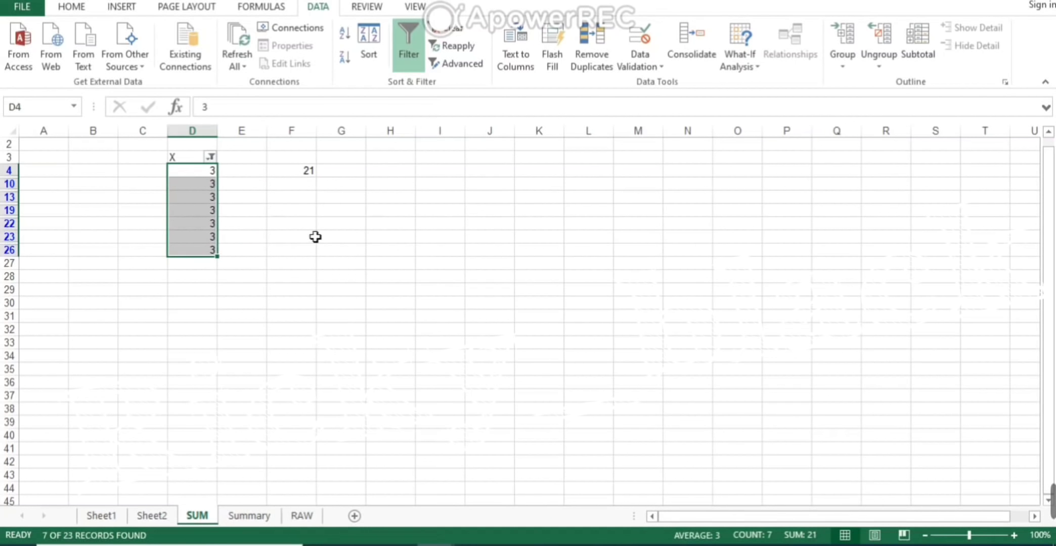
{"action": "left_click", "coordinate": [210, 158]}
Show every column X value again by choosing (Select All) in the filter.
{"action": "left_click", "coordinate": [65, 309]}
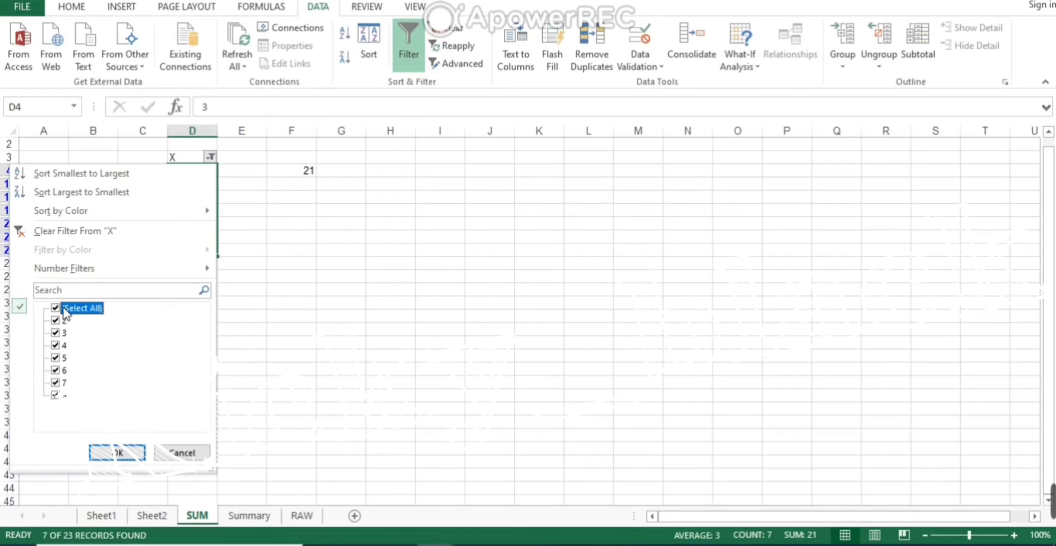
{"action": "left_click", "coordinate": [121, 452]}
{"action": "left_click", "coordinate": [440, 197]}
Change F4 to =SUMIF(D4:D26,4), so it now returns 20.
{"action": "left_click", "coordinate": [299, 172]}
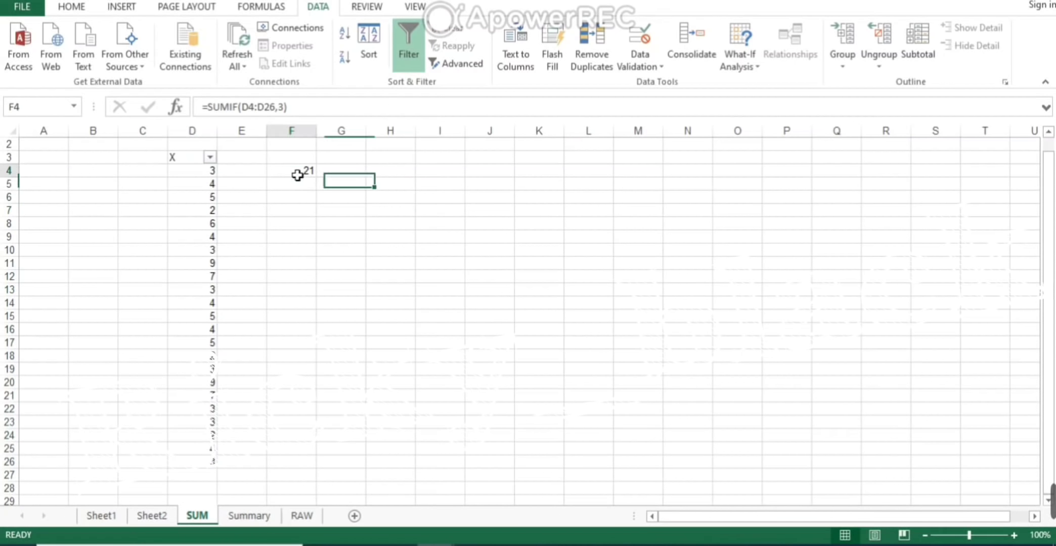
{"action": "left_click", "coordinate": [290, 107]}
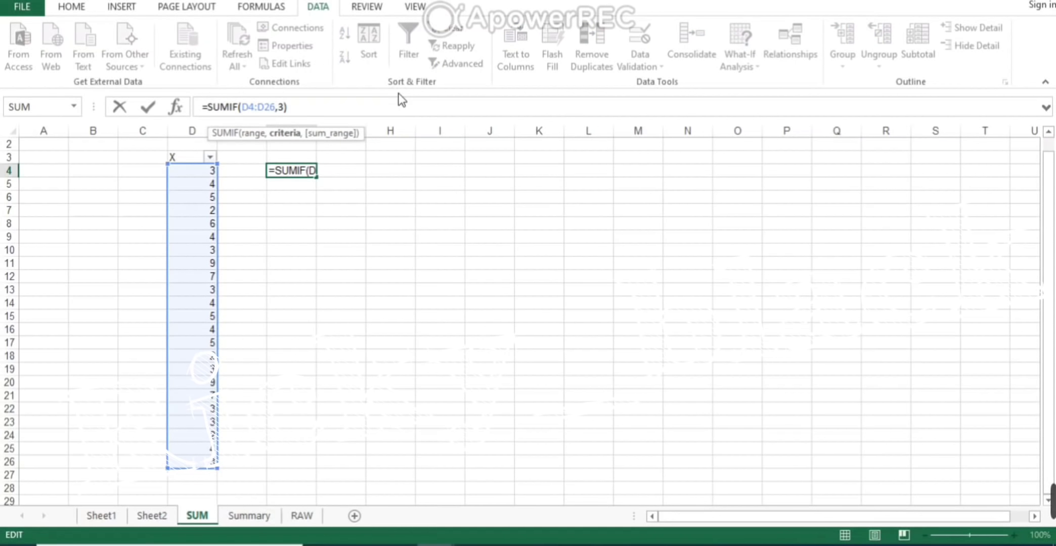
{"action": "key", "text": "BackSpace"}
{"action": "key", "text": "BackSpace"}
{"action": "type", "text": "4)"}
{"action": "key", "text": "Return"}
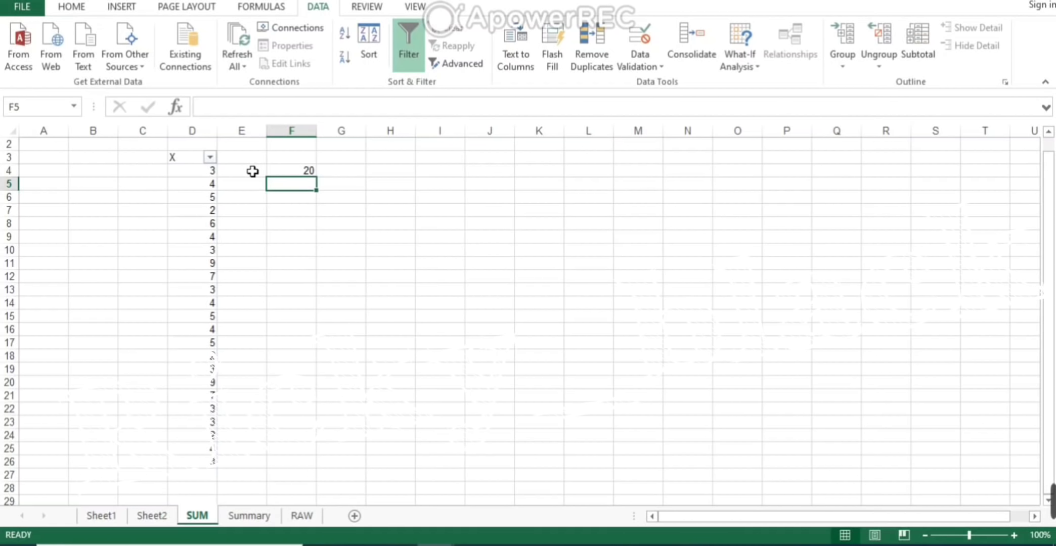
On the Summary sheet, review the name list and the DATA A–D headers.
{"action": "left_click", "coordinate": [240, 384]}
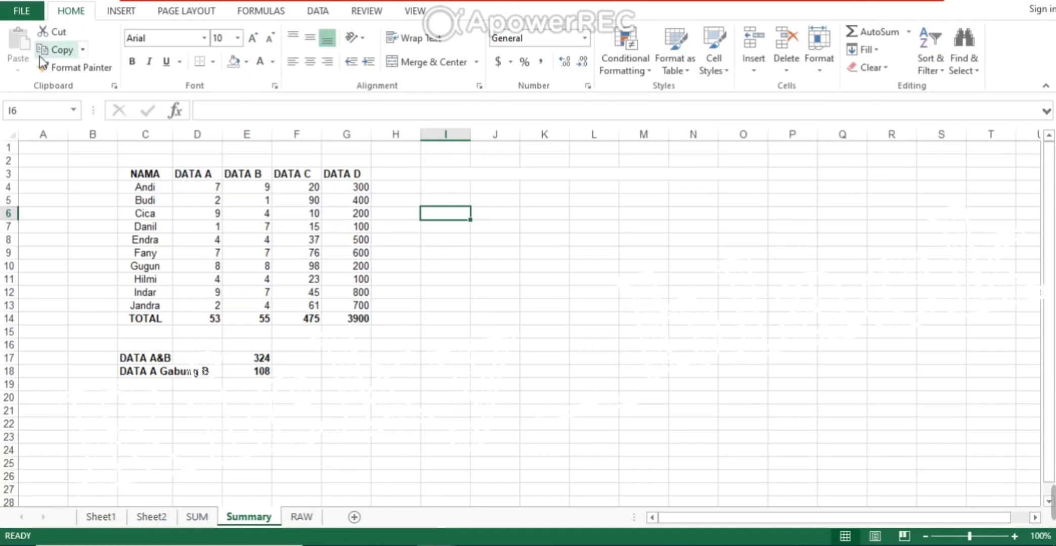
{"action": "left_click_drag", "start_coordinate": [144, 190], "coordinate": [144, 305]}
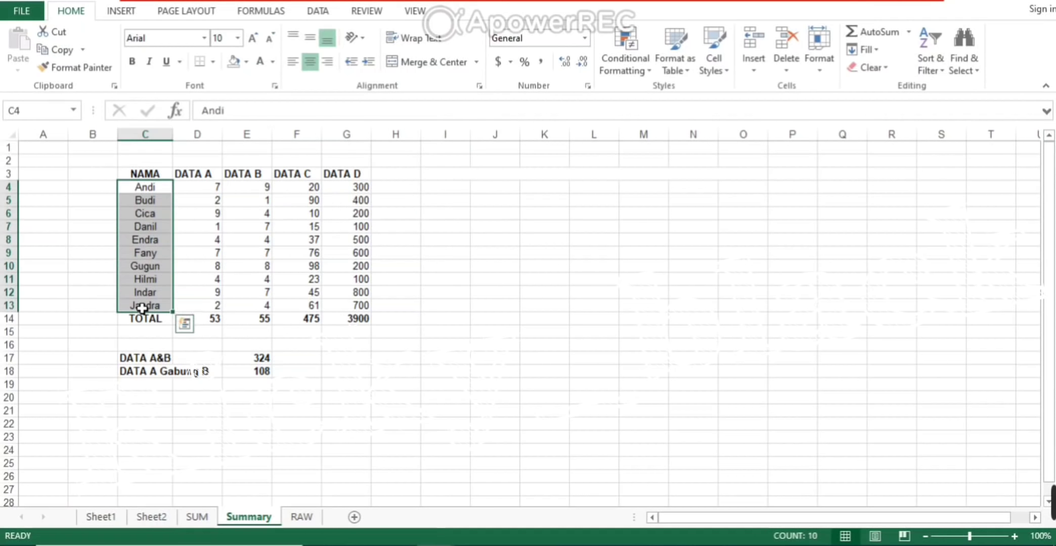
{"action": "left_click", "coordinate": [205, 174]}
{"action": "left_click_drag", "start_coordinate": [239, 176], "coordinate": [370, 178]}
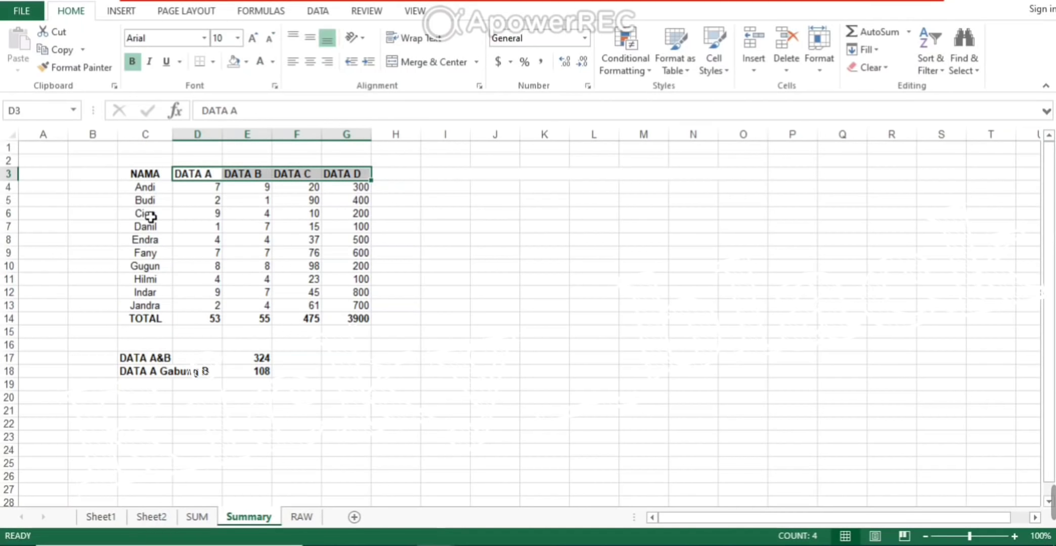
Inspect Andi's DATA values, then clear the results 324 and 108 in E17:E18.
{"action": "left_click", "coordinate": [144, 188]}
{"action": "left_click", "coordinate": [211, 196]}
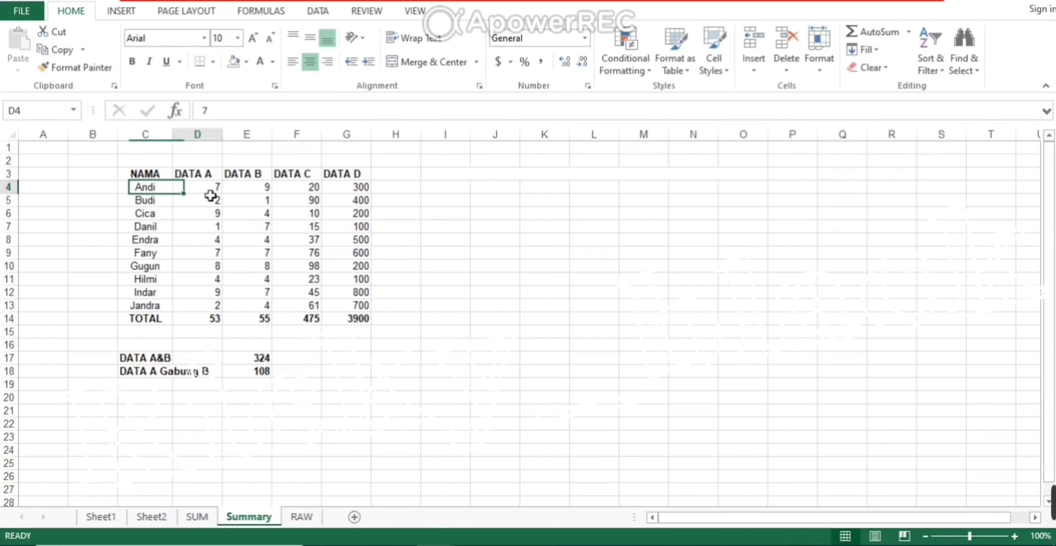
{"action": "left_click", "coordinate": [300, 191]}
{"action": "left_click", "coordinate": [353, 192]}
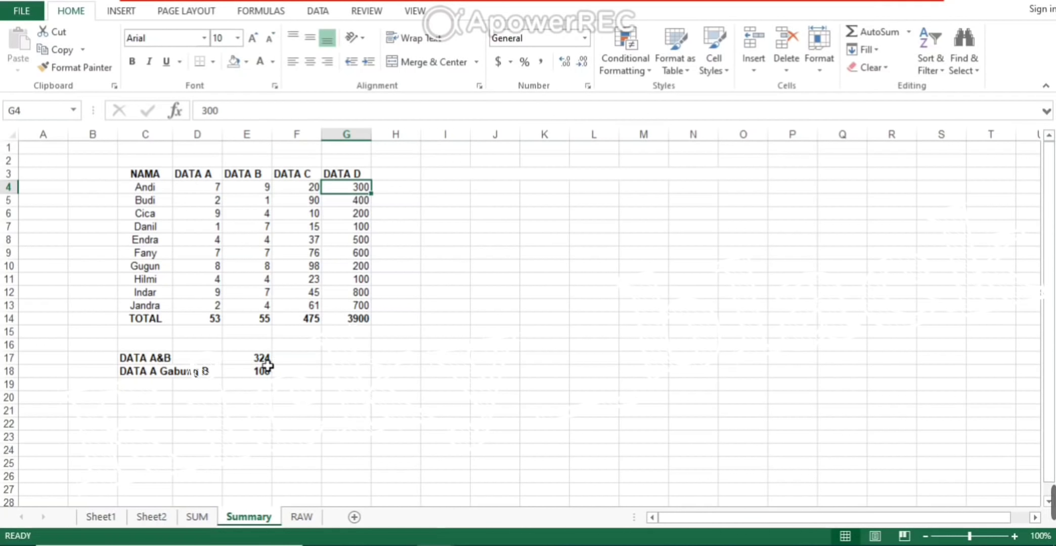
{"action": "left_click_drag", "start_coordinate": [264, 363], "coordinate": [265, 390]}
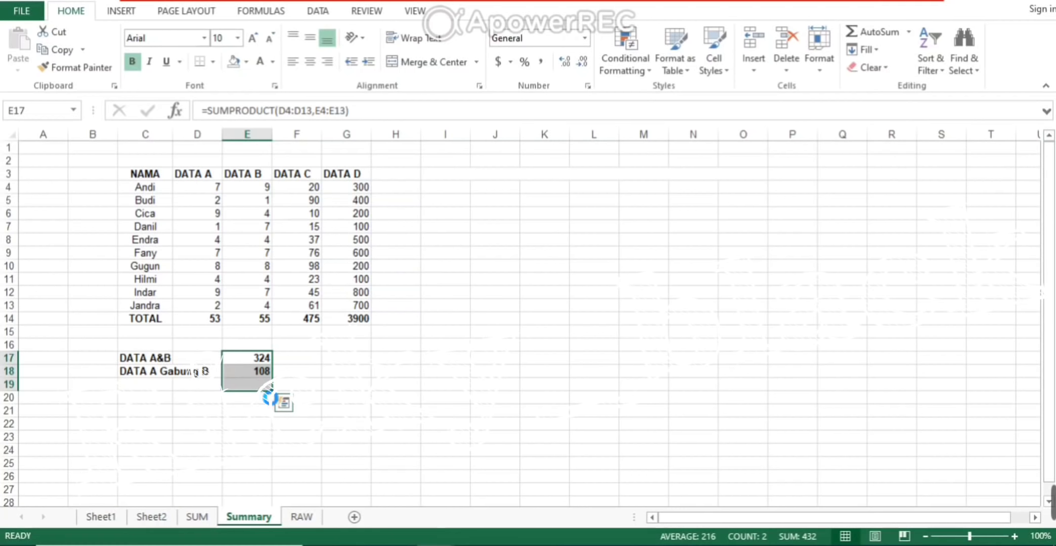
{"action": "key", "text": "Delete"}
Enter =SUMPRODUCT(D4:D13,E4:E13) in E17 for DATA A&B, giving 324.
{"action": "left_click", "coordinate": [261, 360]}
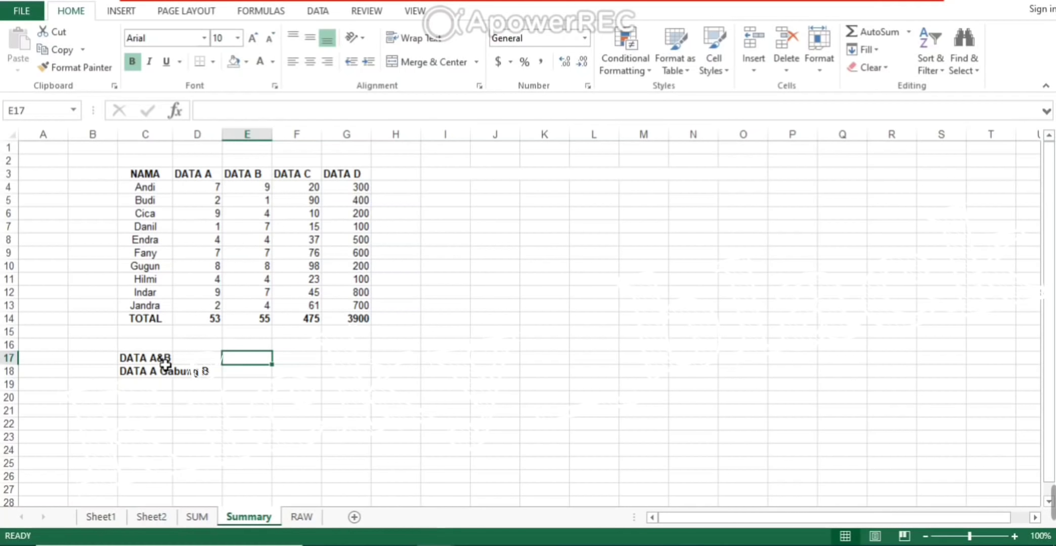
{"action": "type", "text": "="}
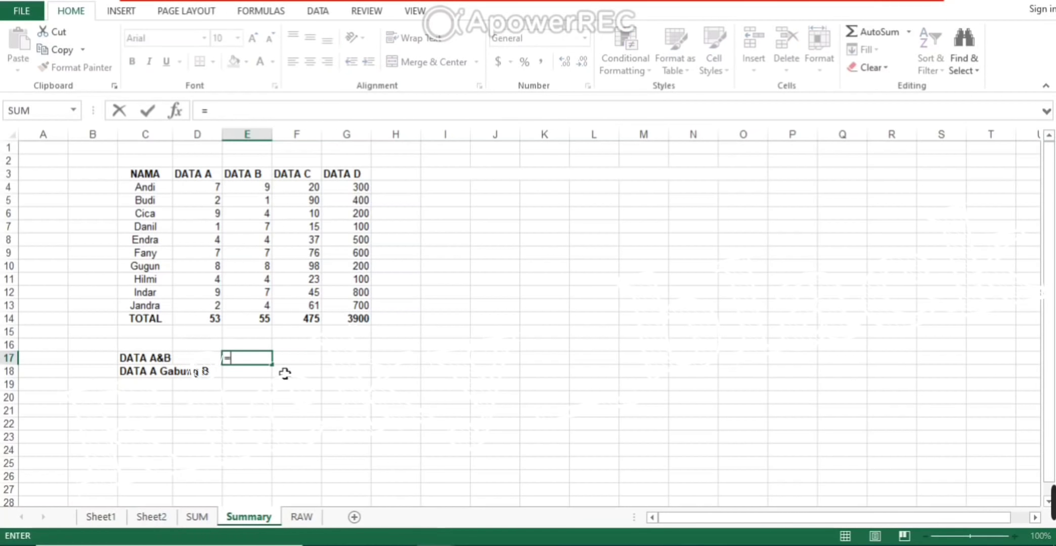
{"action": "type", "text": "sumpro"}
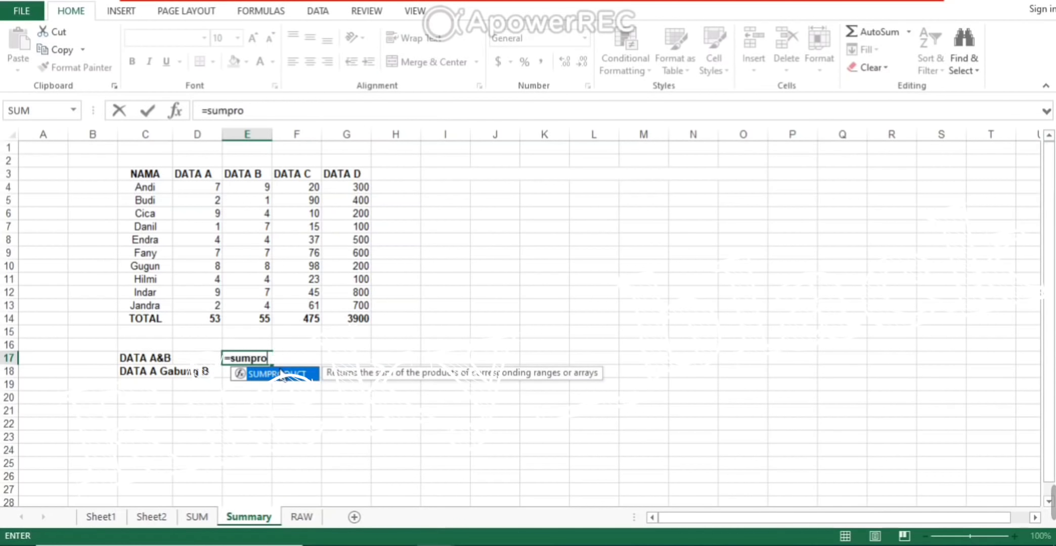
{"action": "type", "text": "duct("}
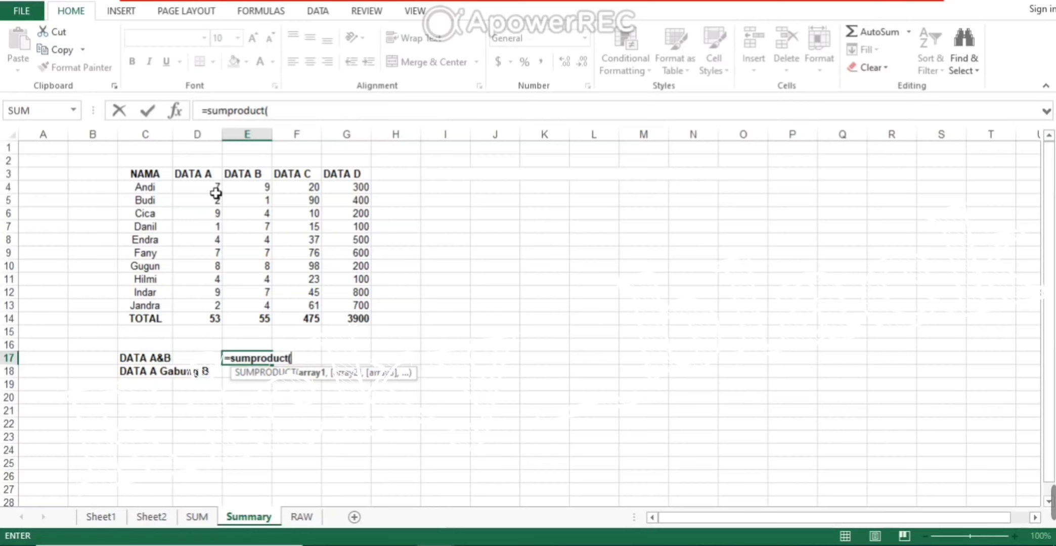
{"action": "left_click_drag", "start_coordinate": [215, 187], "coordinate": [217, 318]}
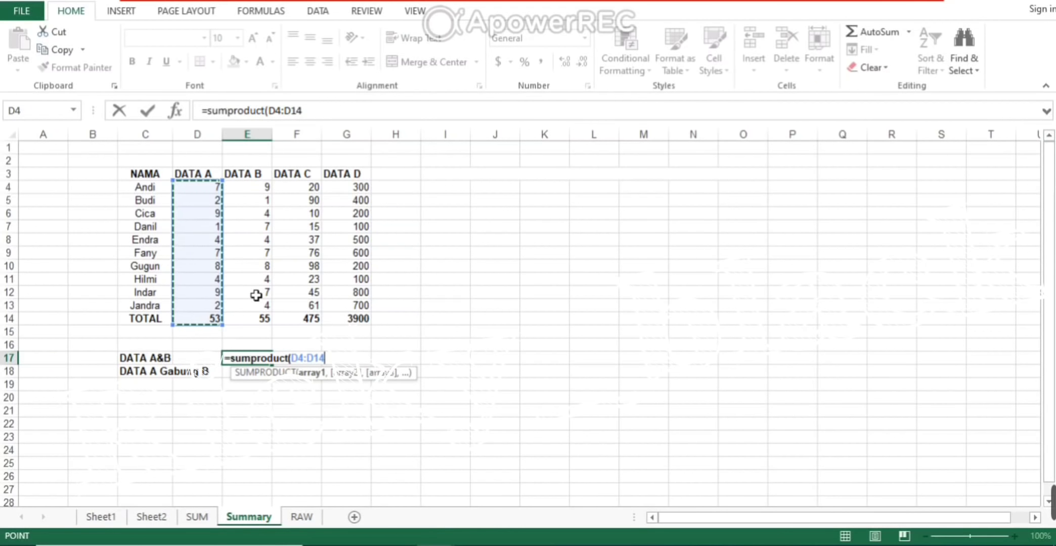
{"action": "type", "text": ","}
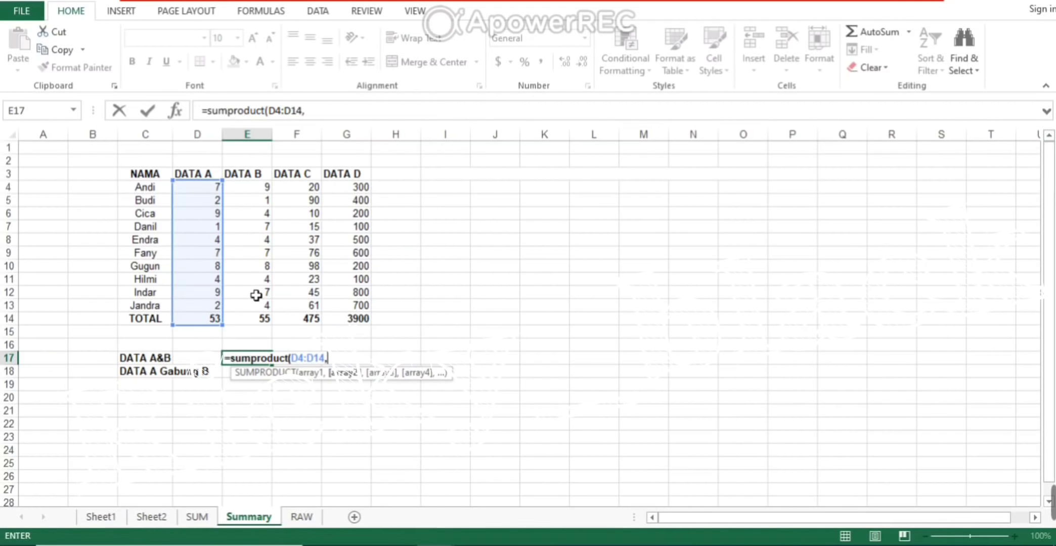
{"action": "key", "text": "BackSpace"}
{"action": "type", "text": ")"}
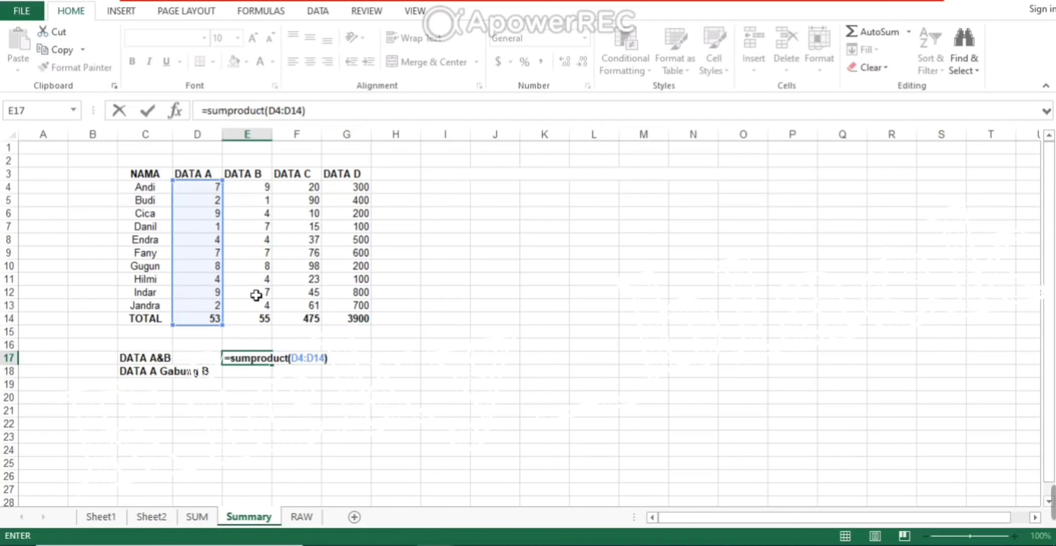
{"action": "key", "text": "BackSpace"}
{"action": "type", "text": ","}
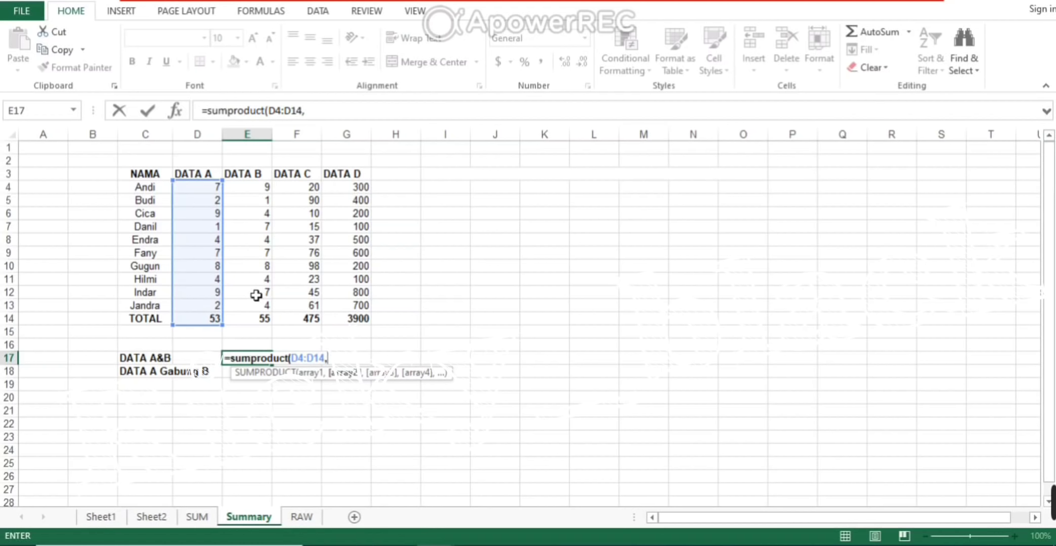
{"action": "mouse_move", "coordinate": [245, 187]}
{"action": "left_mouse_down"}
{"action": "mouse_move", "coordinate": [248, 310]}
{"action": "mouse_move", "coordinate": [226, 312]}
{"action": "left_mouse_up"}
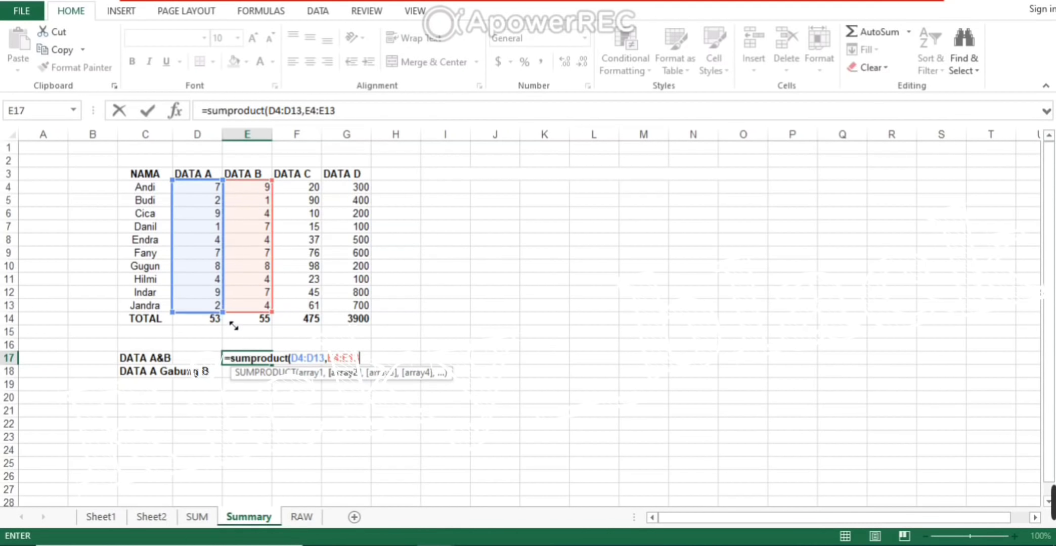
{"action": "type", "text": ")"}
{"action": "key", "text": "Return"}
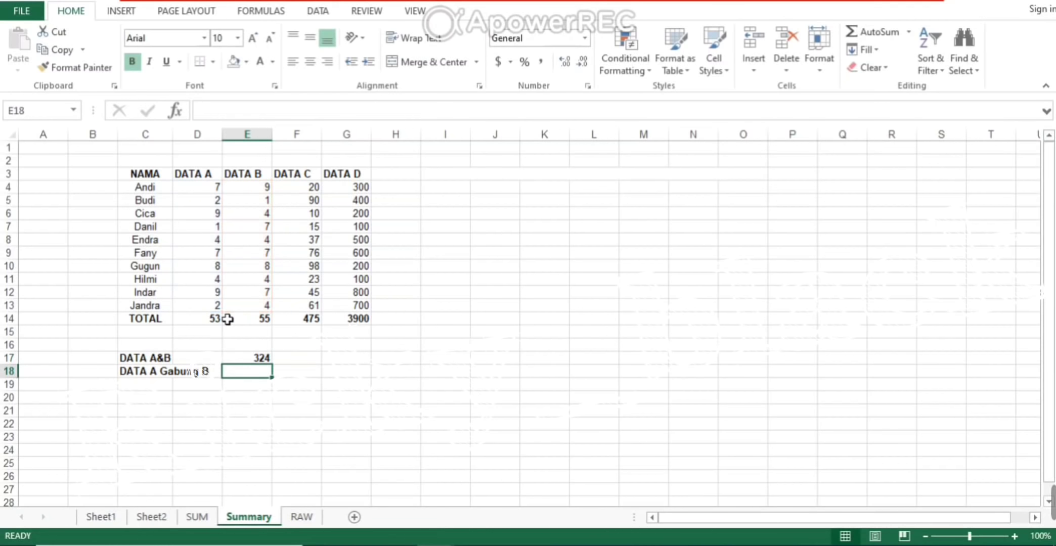
Edit the DATA A range in E17's SUMPRODUCT formula and recommit it.
{"action": "left_click", "coordinate": [241, 363]}
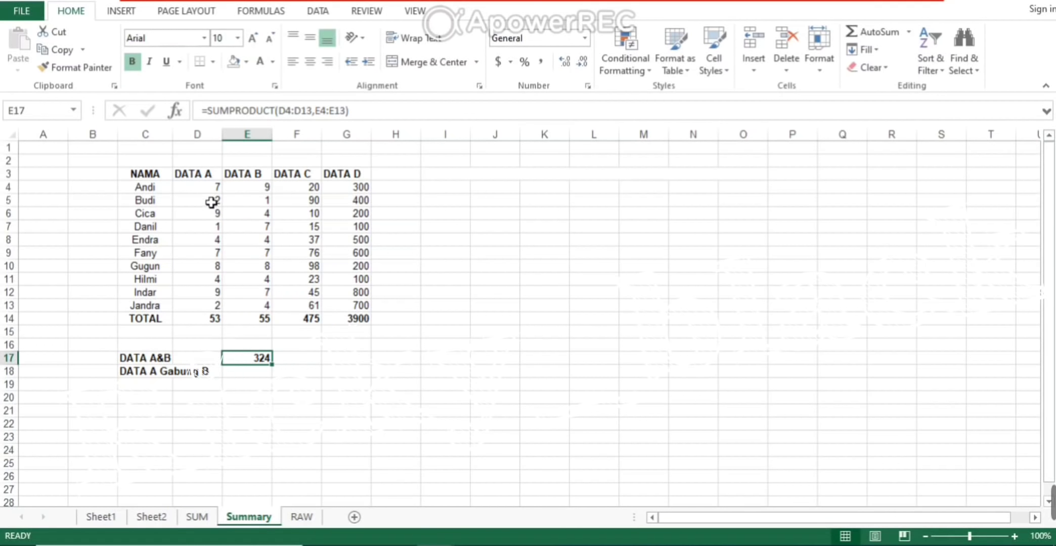
{"action": "key", "text": "F2"}
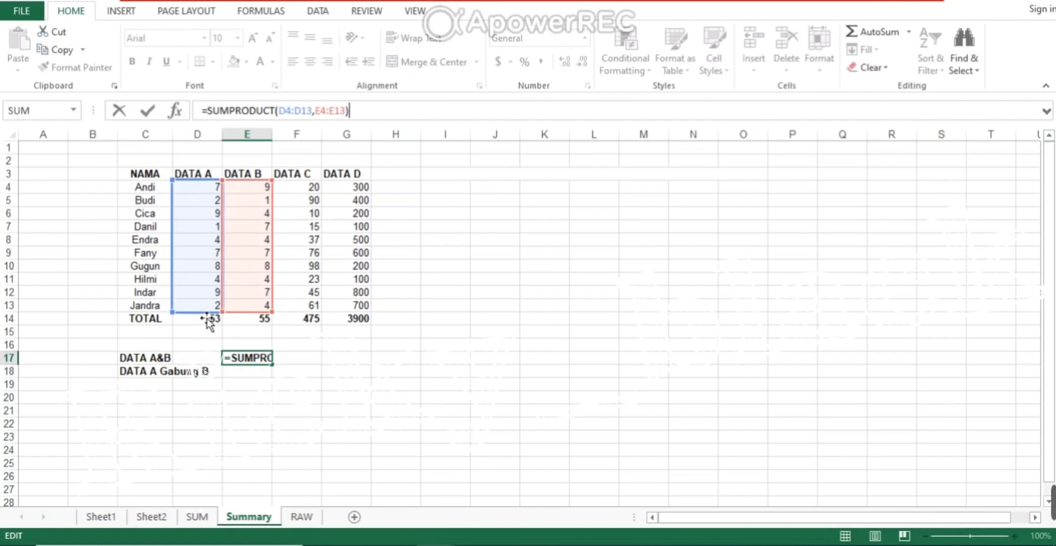
{"action": "mouse_move", "coordinate": [223, 313]}
{"action": "left_mouse_down"}
{"action": "mouse_move", "coordinate": [233, 332]}
{"action": "mouse_move", "coordinate": [232, 315]}
{"action": "left_mouse_up"}
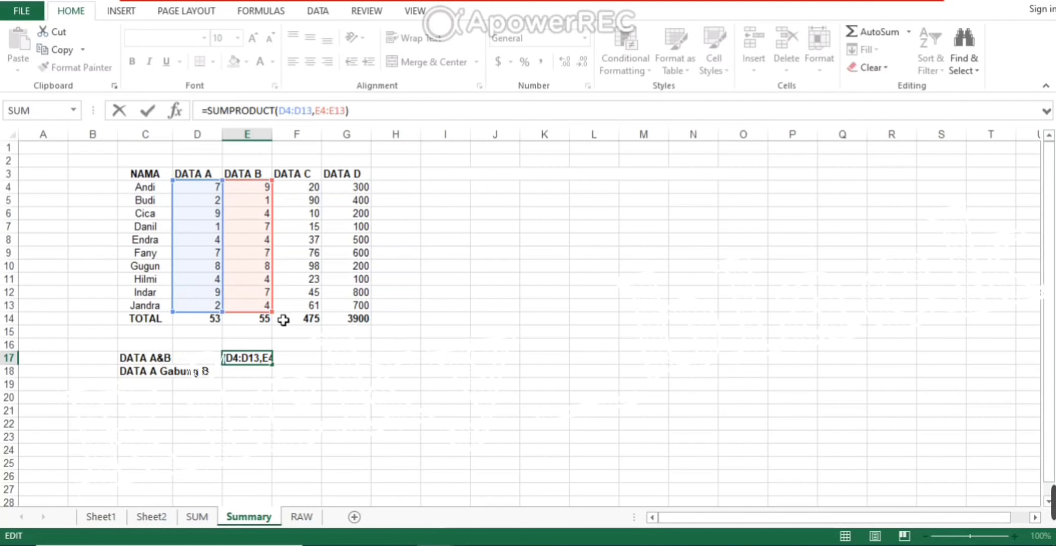
{"action": "key", "text": "Return"}
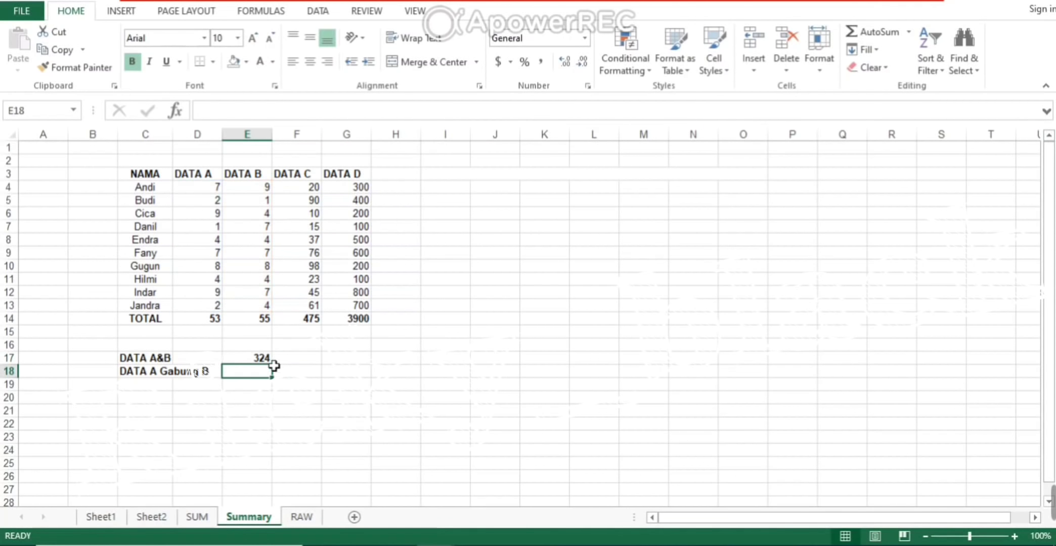
{"action": "left_click", "coordinate": [265, 358]}
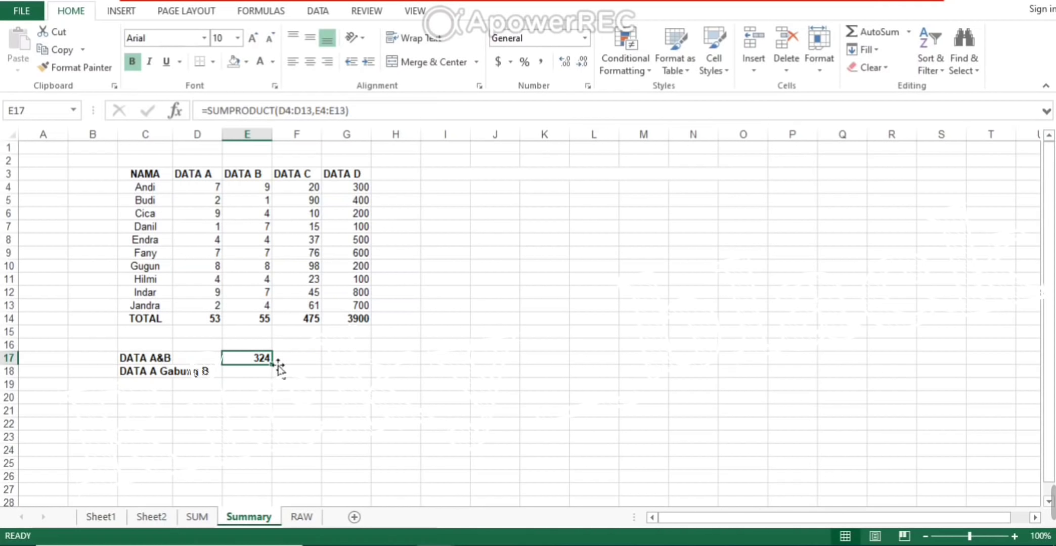
Put the per-row product =D4*E4 in H4 and fill it down to H13.
{"action": "left_click", "coordinate": [412, 193]}
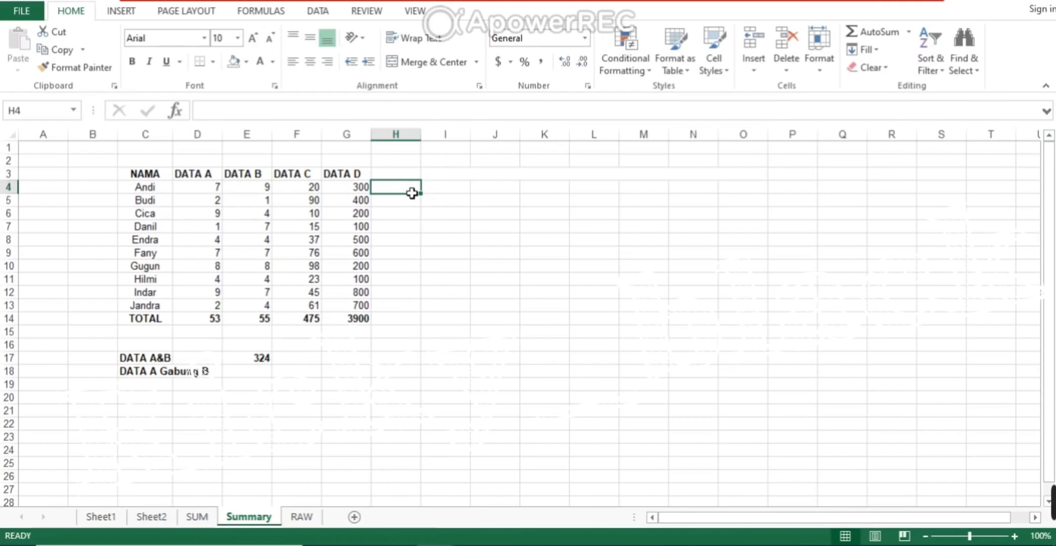
{"action": "type", "text": "="}
{"action": "key", "text": "Left"}
{"action": "key", "text": "Left"}
{"action": "key", "text": "Left"}
{"action": "key", "text": "Left"}
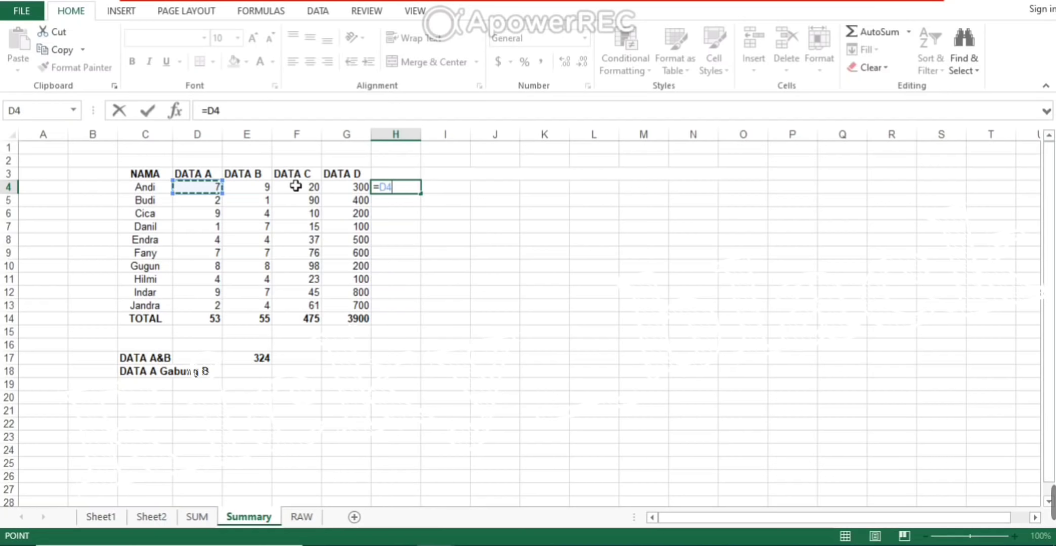
{"action": "type", "text": "*"}
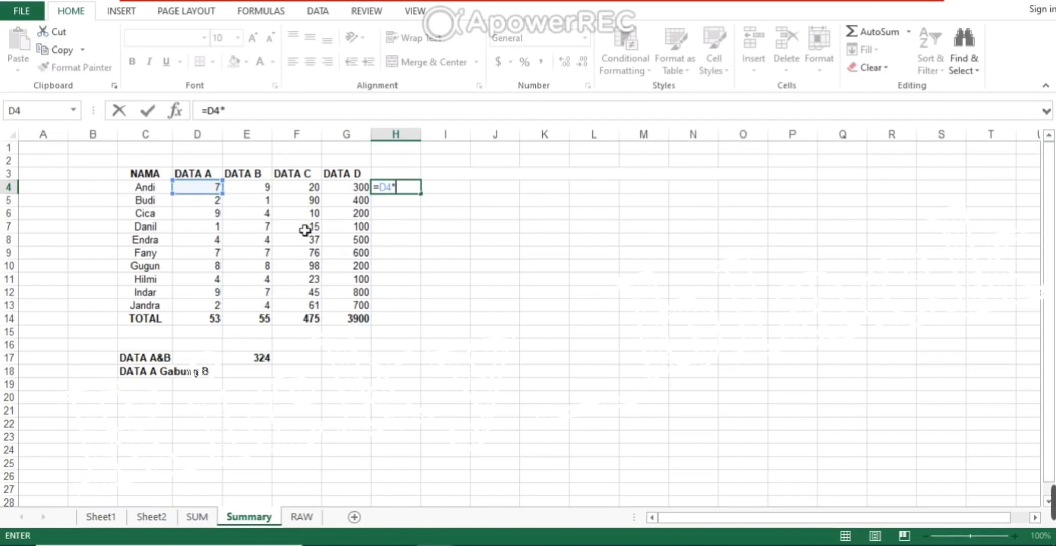
{"action": "left_click", "coordinate": [259, 193]}
{"action": "key", "text": "Return"}
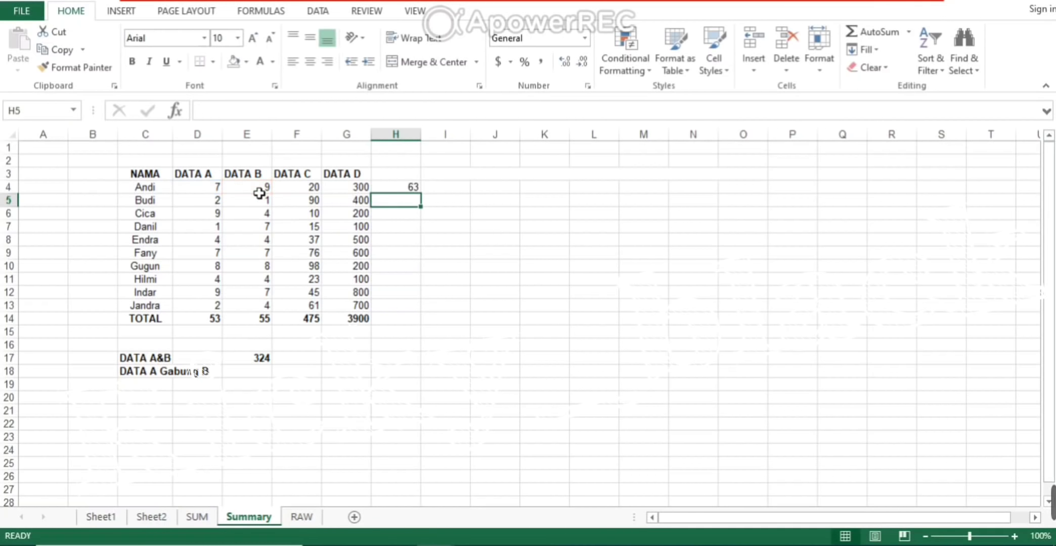
{"action": "left_click", "coordinate": [411, 188]}
{"action": "left_click_drag", "start_coordinate": [428, 197], "coordinate": [422, 310]}
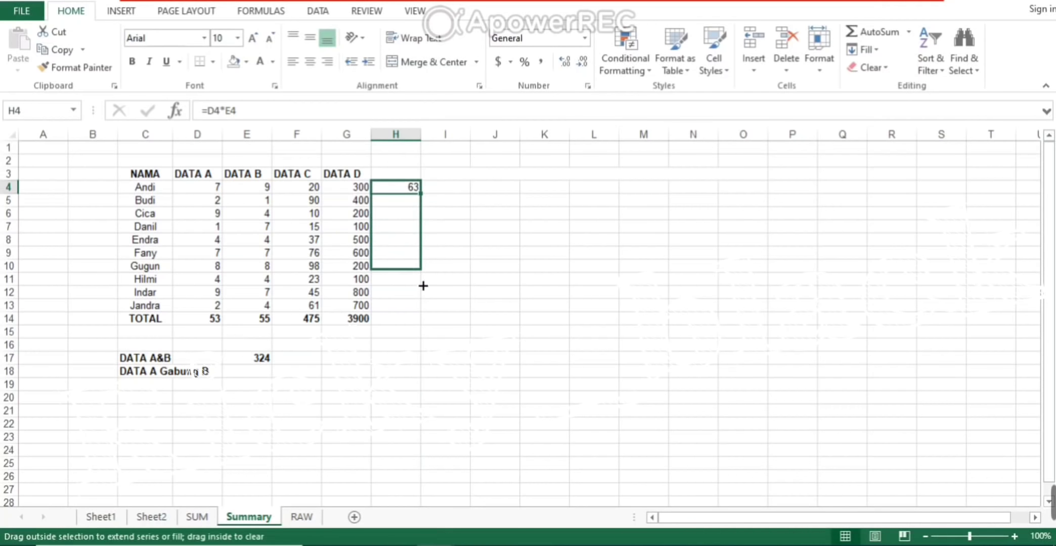
AutoSum H4:H13 into H14, totalling 324.
{"action": "left_click", "coordinate": [409, 324]}
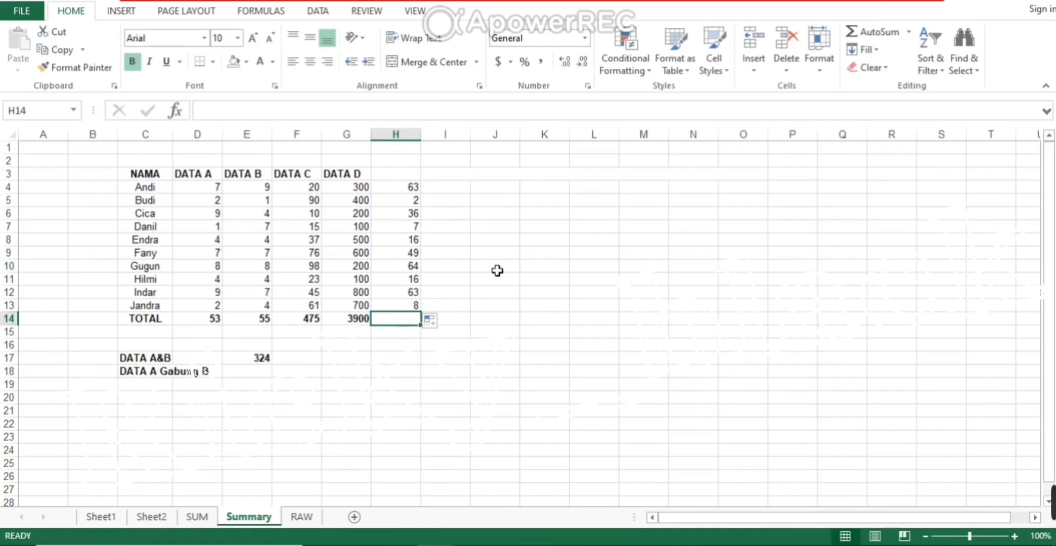
{"action": "left_click", "coordinate": [860, 31]}
{"action": "key", "text": "Return"}
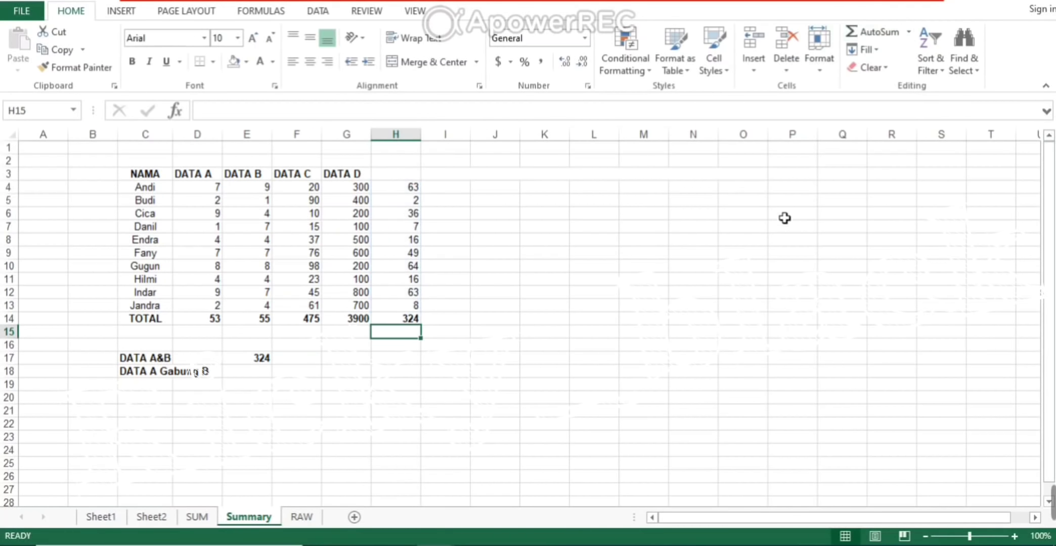
{"action": "left_click", "coordinate": [416, 324]}
Shade E17 and H14 yellow, then start a SUMPRODUCT formula in E18.
{"action": "left_click", "coordinate": [258, 357]}
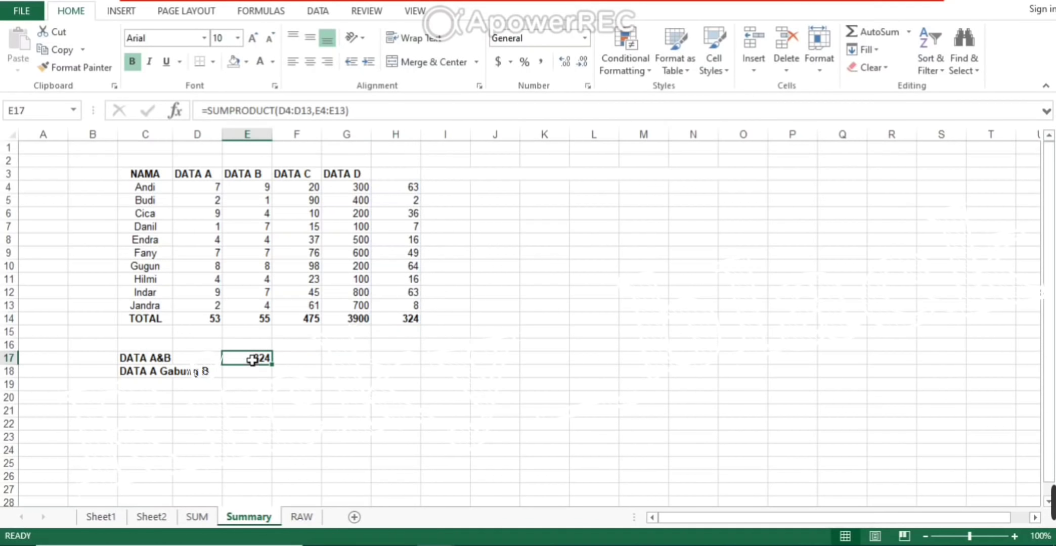
{"action": "left_click", "coordinate": [420, 324], "text": "ctrl"}
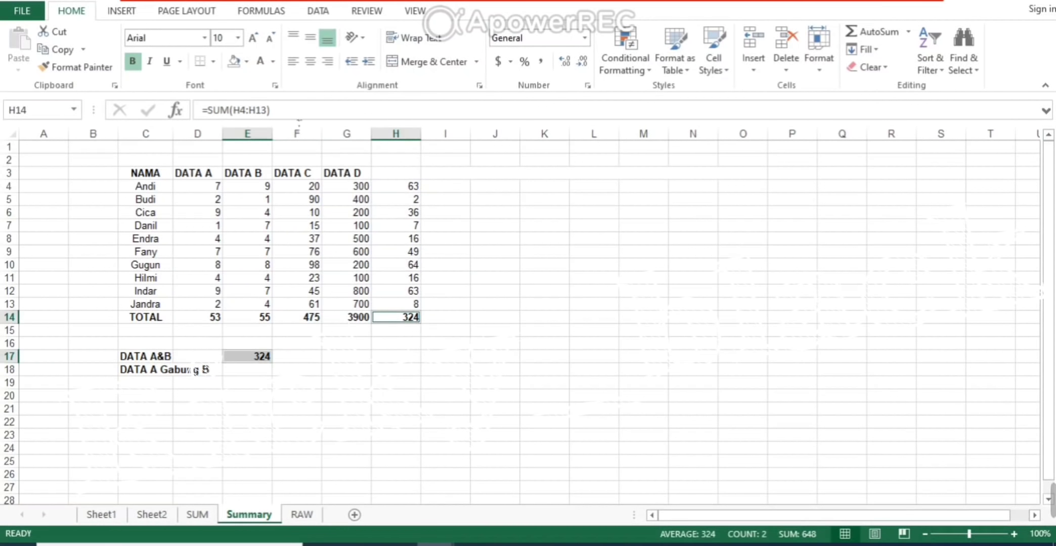
{"action": "left_click", "coordinate": [246, 62]}
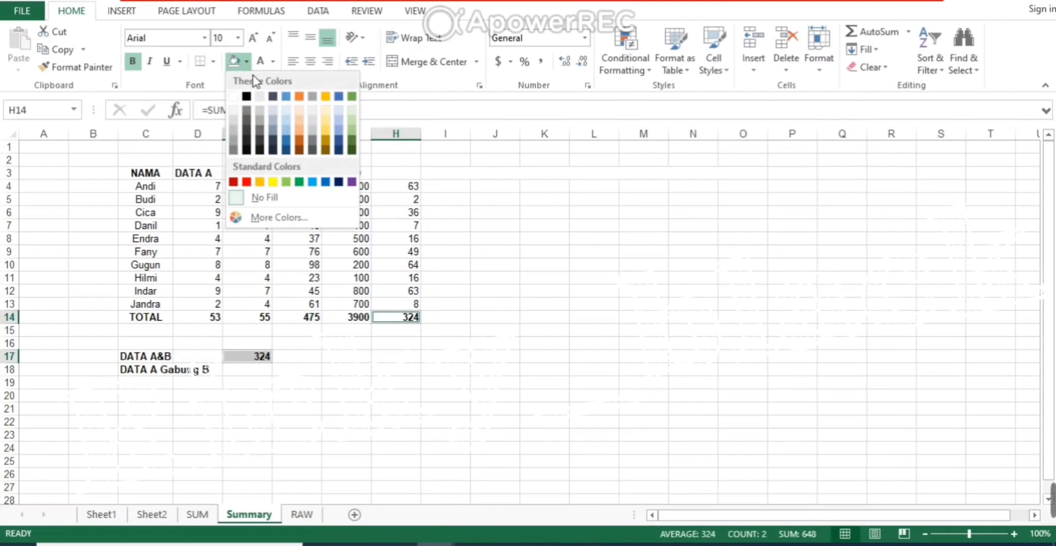
{"action": "left_click", "coordinate": [272, 182]}
{"action": "left_click", "coordinate": [503, 316]}
{"action": "left_click", "coordinate": [263, 373]}
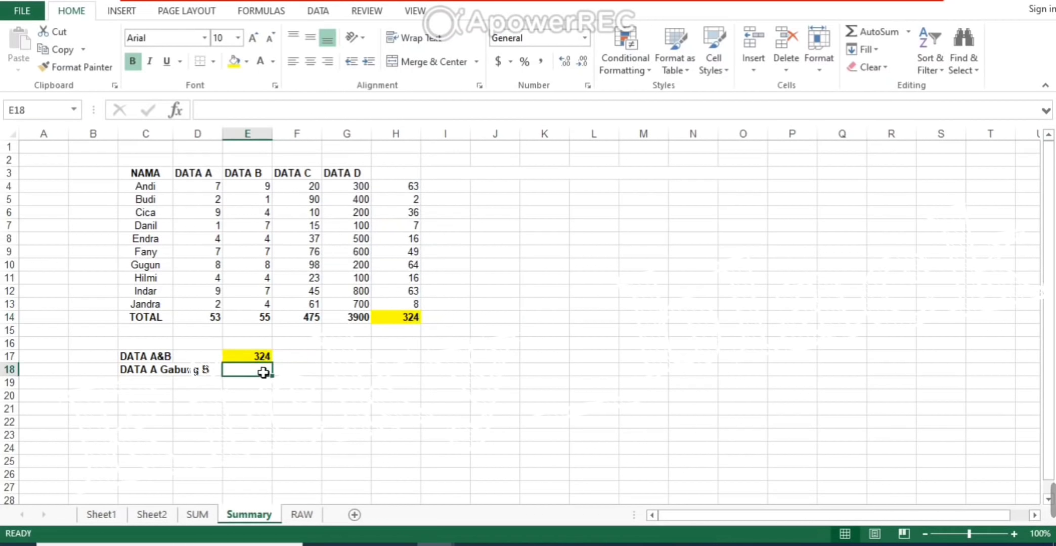
{"action": "type", "text": "=sumprod"}
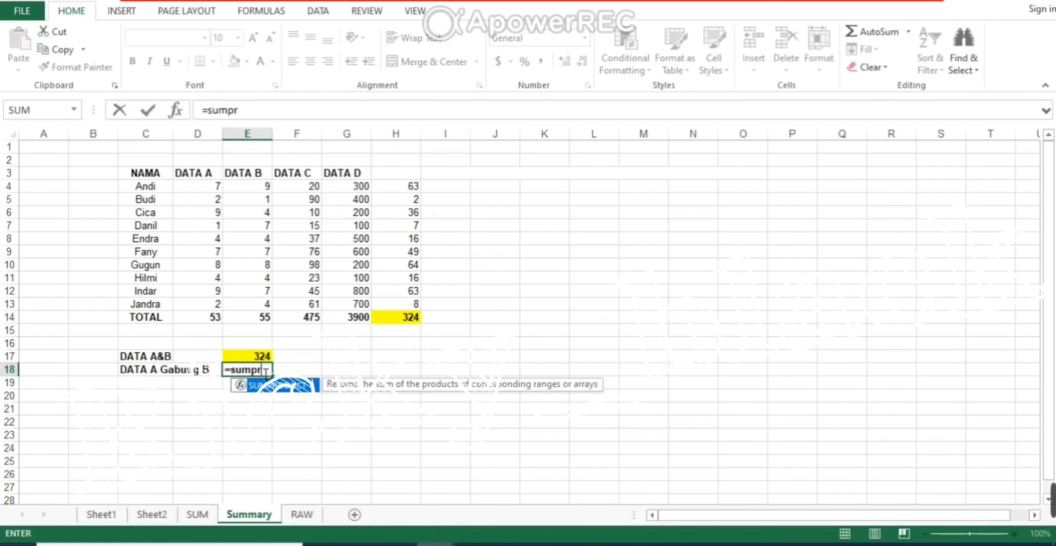
{"action": "type", "text": "uct("}
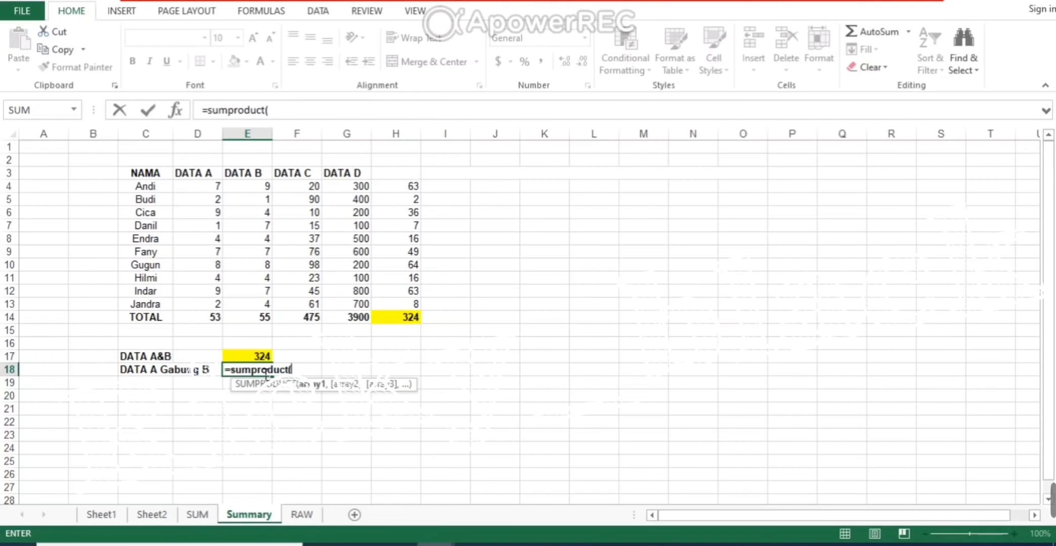
Complete E18 as =SUMPRODUCT(D4:E13,F4:G13), returning 23708.
{"action": "left_click_drag", "start_coordinate": [198, 188], "coordinate": [265, 307]}
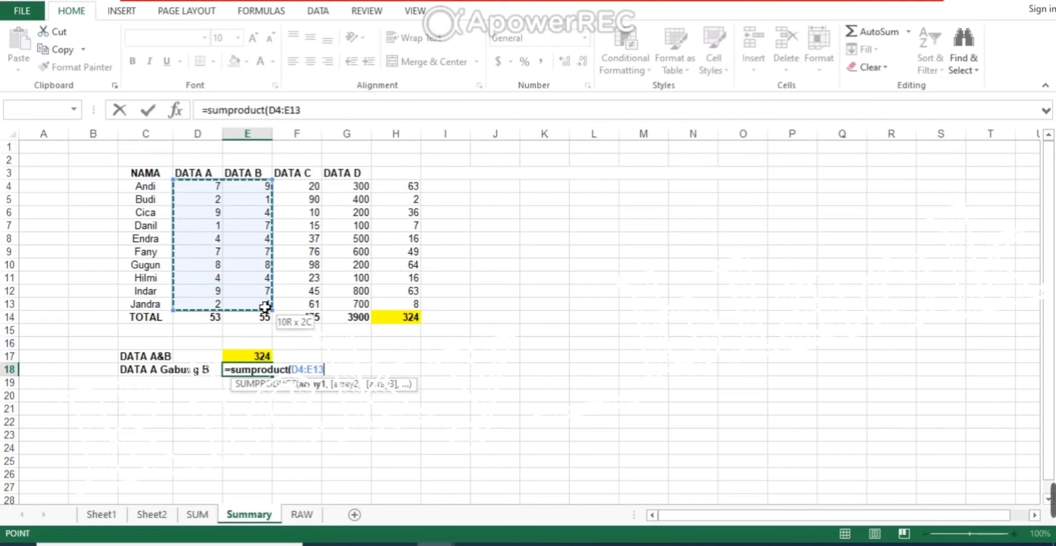
{"action": "type", "text": ","}
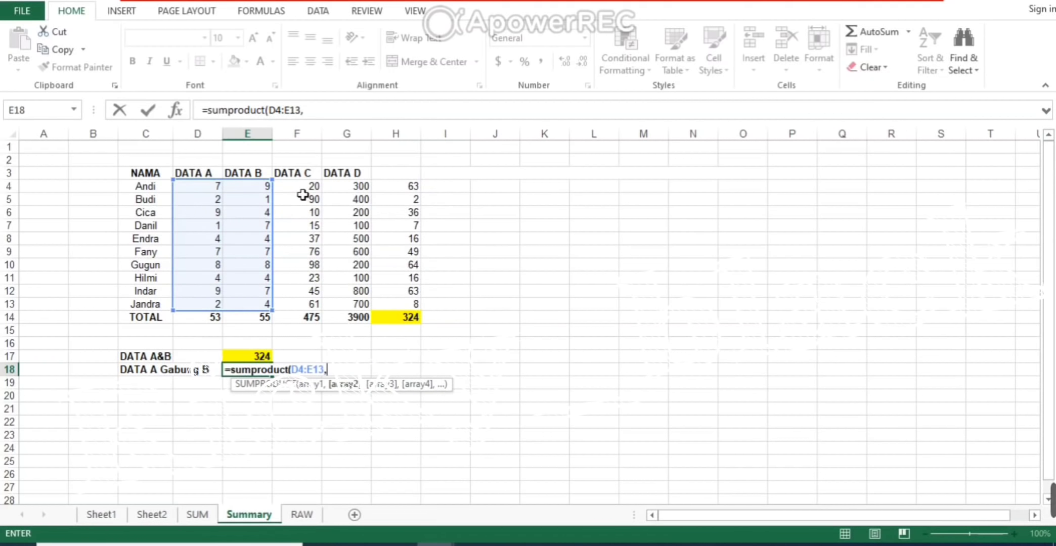
{"action": "mouse_move", "coordinate": [302, 192]}
{"action": "left_mouse_down"}
{"action": "mouse_move", "coordinate": [375, 298]}
{"action": "mouse_move", "coordinate": [369, 311]}
{"action": "left_mouse_up"}
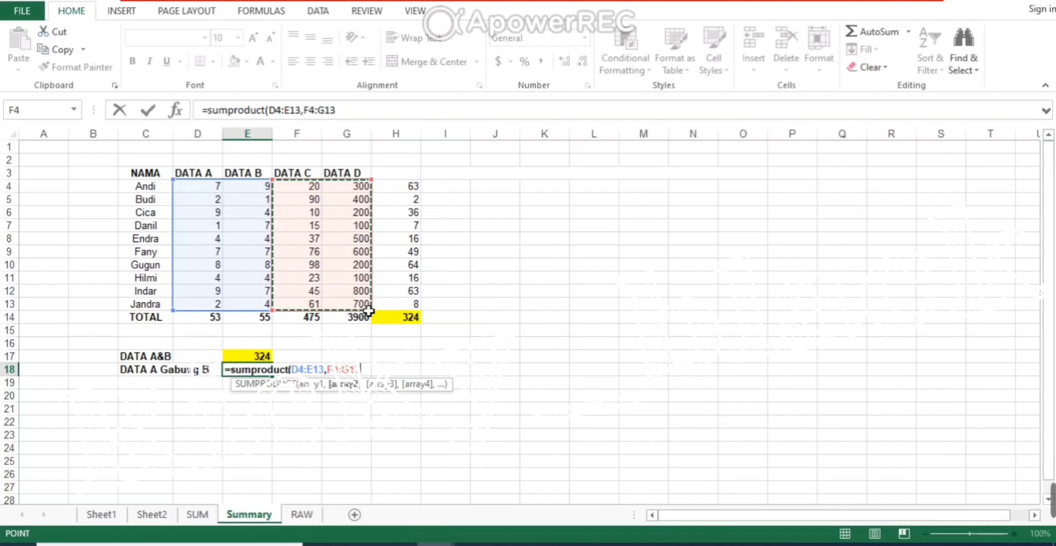
{"action": "key", "text": "Return"}
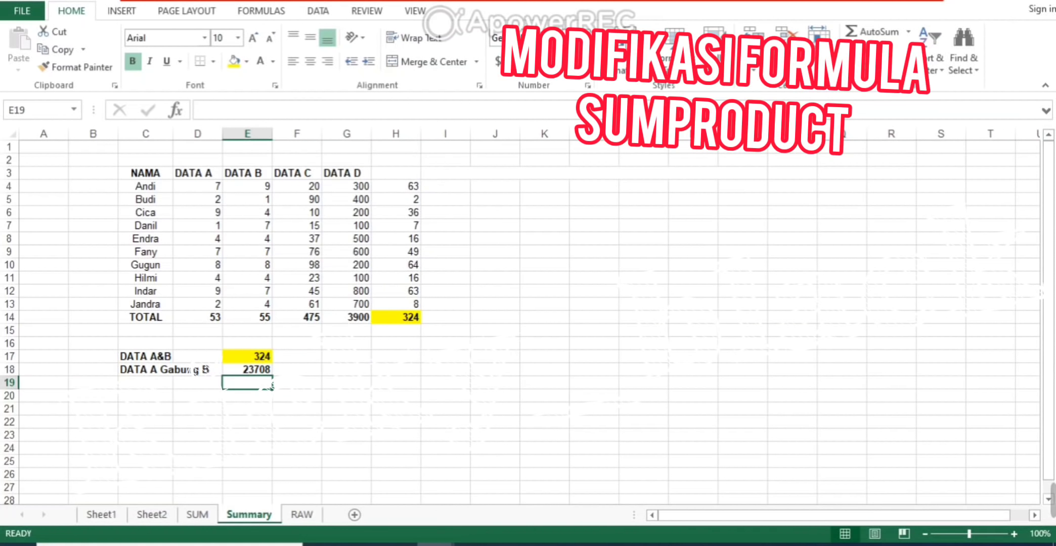
Select the ten Summary names, then deselect them onto an empty cell.
{"action": "left_click", "coordinate": [540, 253]}
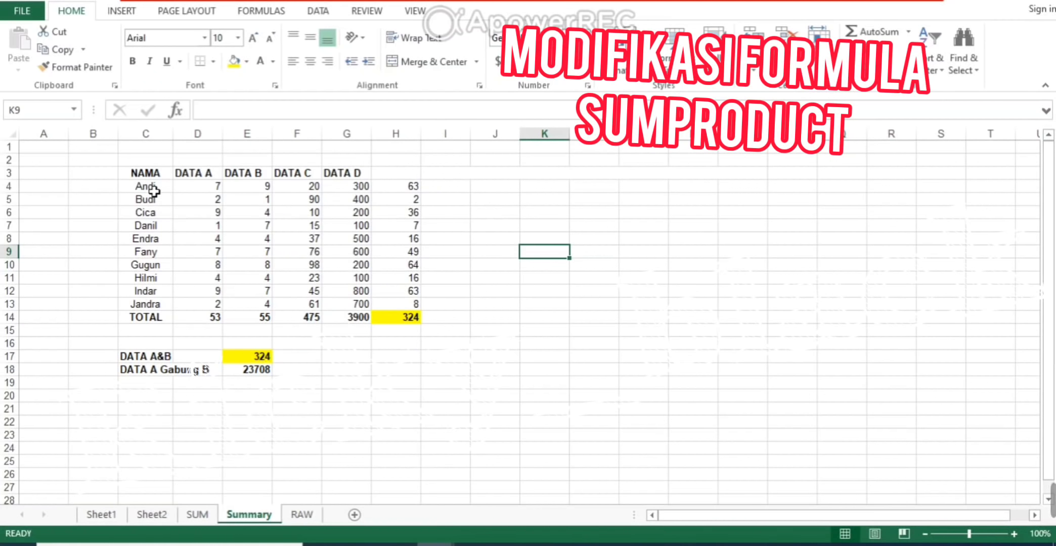
{"action": "left_click_drag", "start_coordinate": [145, 186], "coordinate": [153, 306]}
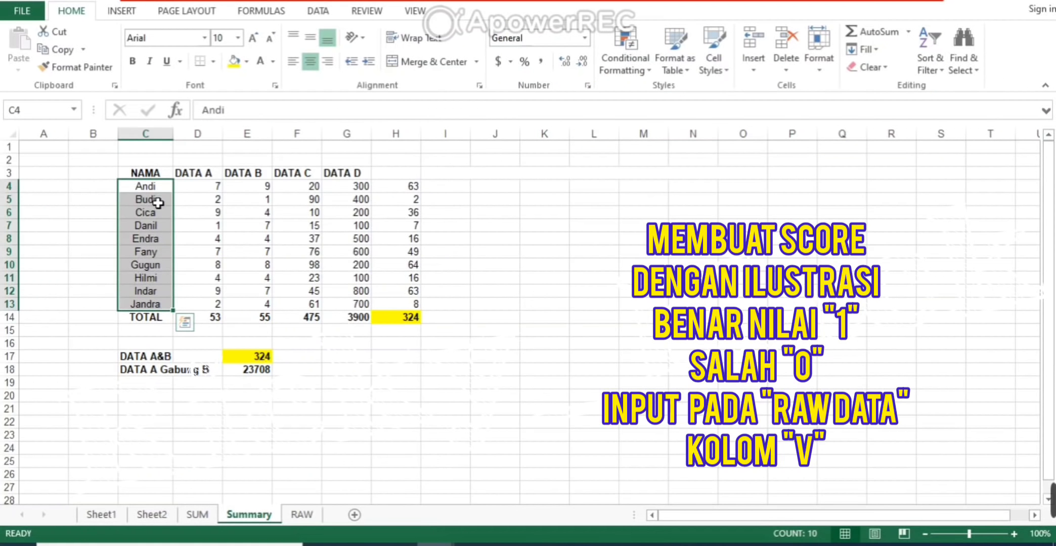
{"action": "left_click", "coordinate": [138, 307]}
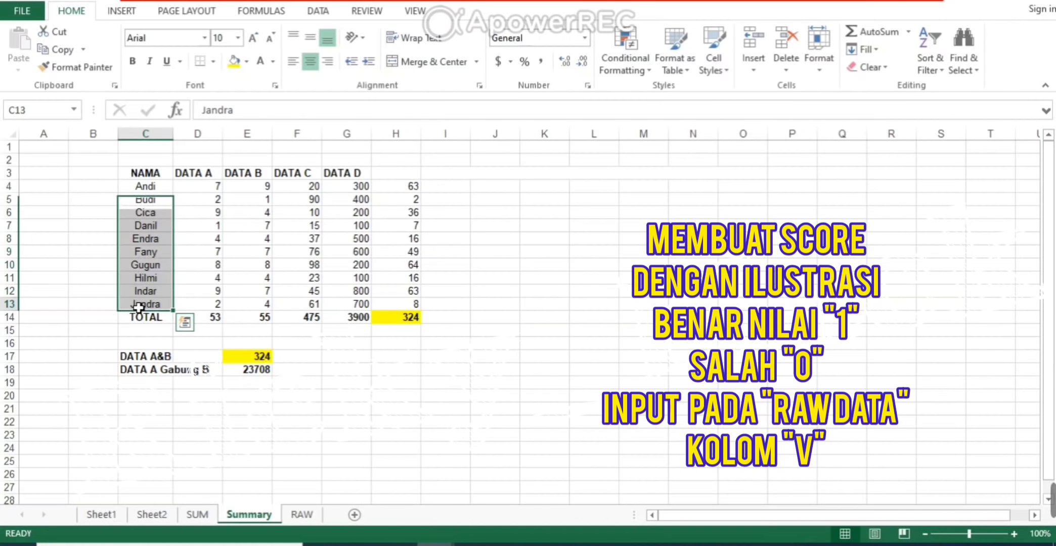
{"action": "left_click", "coordinate": [339, 360]}
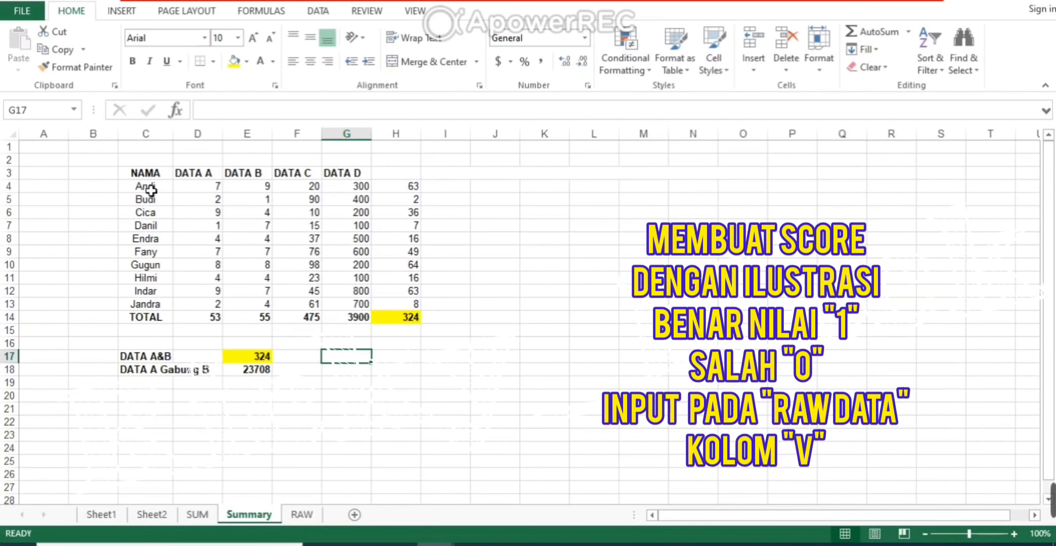
On the RAW sheet, filter the NAMA column to show Gugun instead of Danil.
{"action": "left_click", "coordinate": [302, 515]}
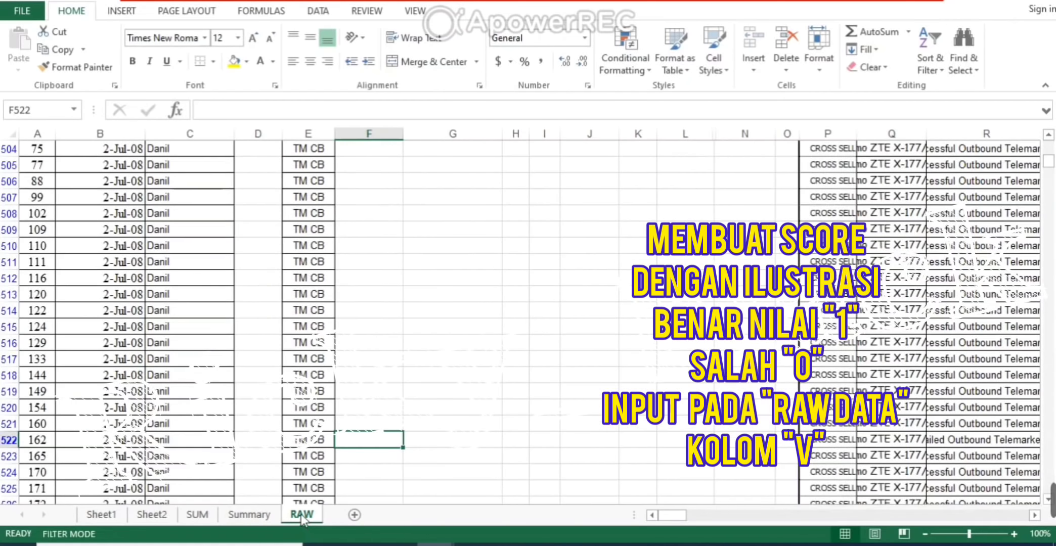
{"action": "scroll", "coordinate": [283, 464], "scroll_direction": "up", "scroll_amount": 15}
{"action": "left_click", "coordinate": [232, 401]}
{"action": "scroll", "coordinate": [232, 401], "scroll_direction": "down", "scroll_amount": 10}
{"action": "scroll", "coordinate": [232, 401], "scroll_direction": "up", "scroll_amount": 8}
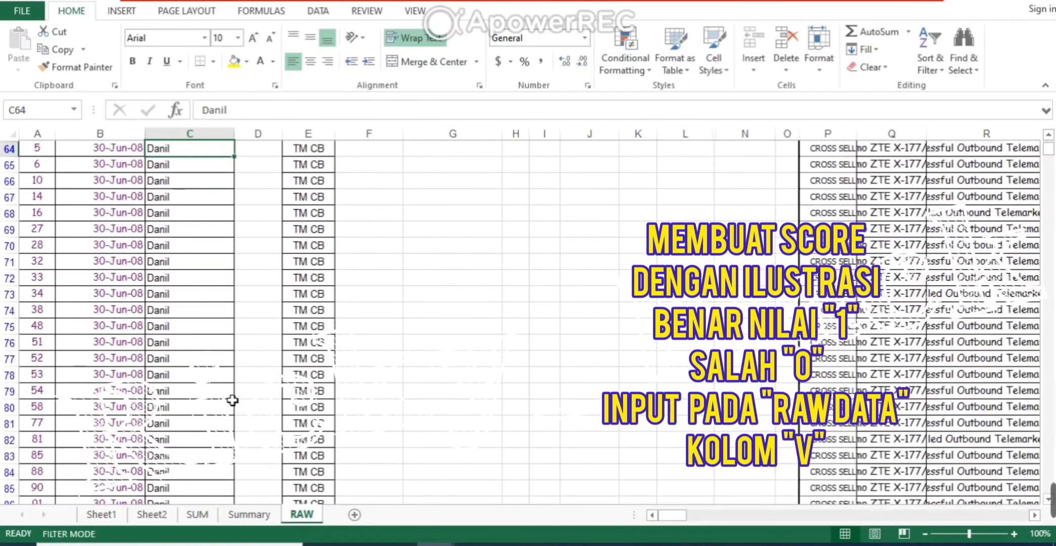
{"action": "key", "text": "Down"}
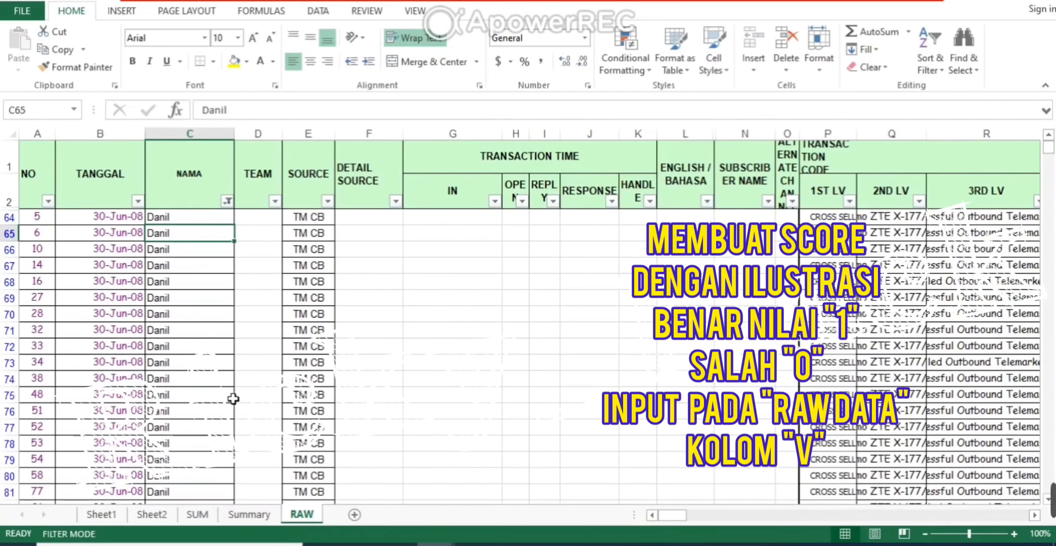
{"action": "left_click", "coordinate": [227, 201]}
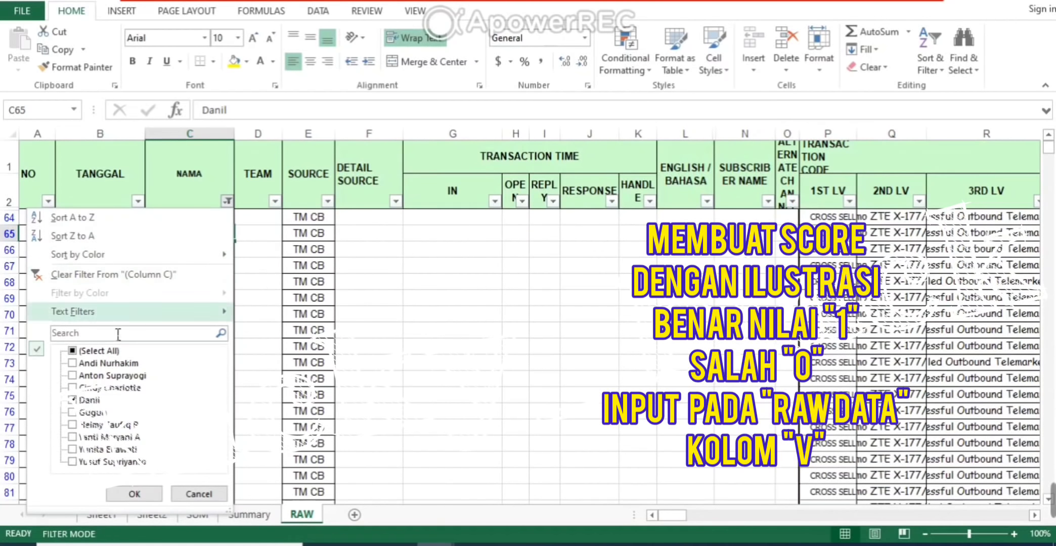
{"action": "left_click", "coordinate": [73, 351]}
{"action": "left_click", "coordinate": [73, 413]}
{"action": "left_click", "coordinate": [134, 493]}
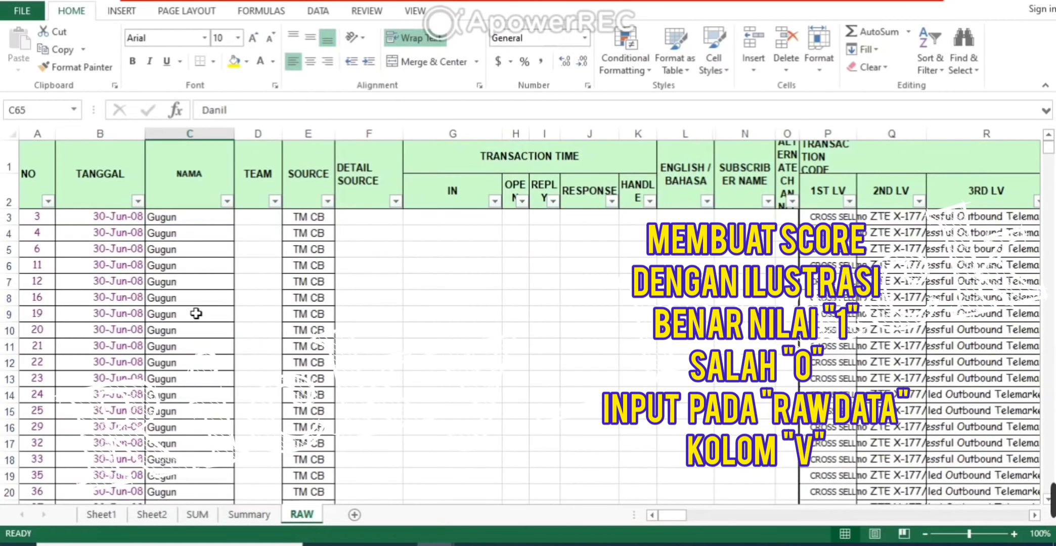
Select the filtered name entries down to the last row, then return to the Summary sheet.
{"action": "left_click", "coordinate": [197, 314]}
{"action": "key", "text": "ctrl+Up"}
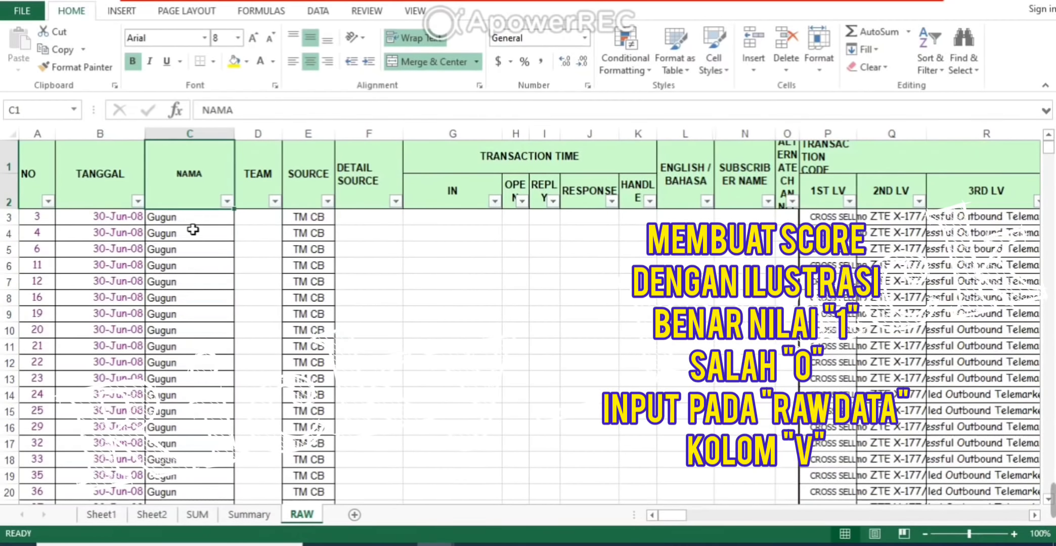
{"action": "key", "text": "Down"}
{"action": "key", "text": "ctrl+shift+Down"}
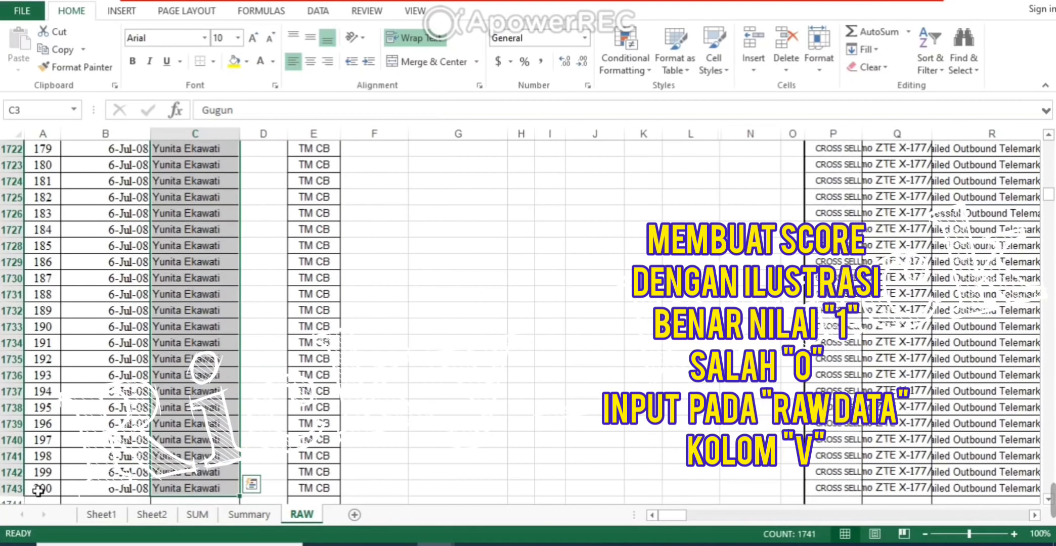
{"action": "scroll", "coordinate": [332, 344], "scroll_direction": "up", "scroll_amount": 2}
{"action": "scroll", "coordinate": [332, 344], "scroll_direction": "up", "scroll_amount": 12}
{"action": "key", "text": "ctrl+Up"}
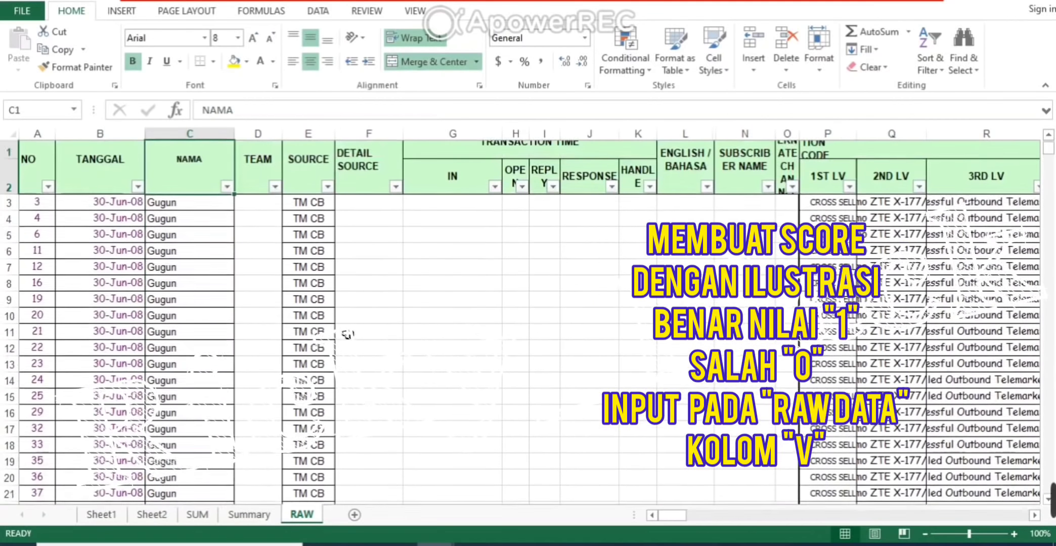
{"action": "left_click", "coordinate": [249, 514]}
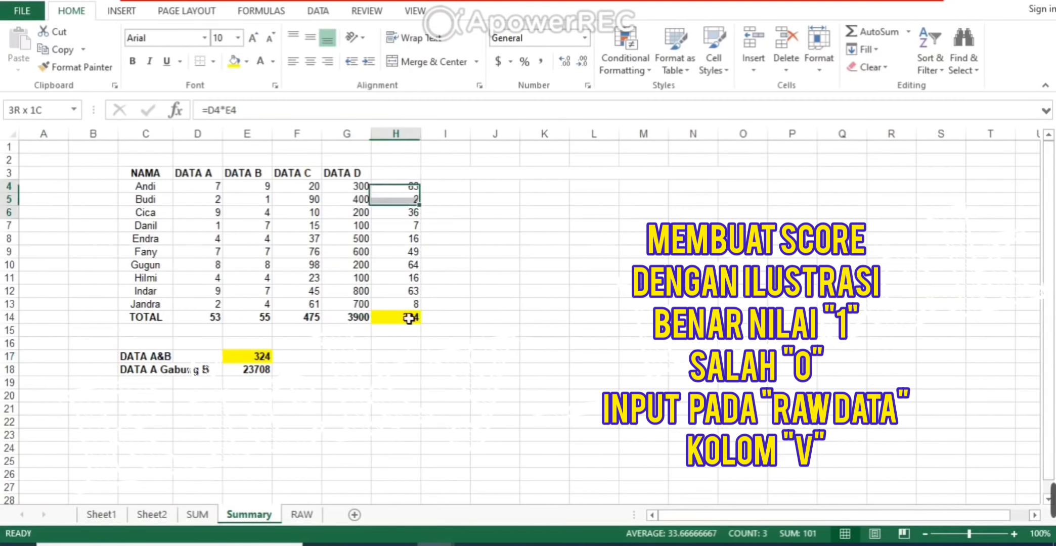
Clear the old column H results and start I4's SUMPRODUCT comparing RAW!C3:C1743 with Summary!C4.
{"action": "left_click_drag", "start_coordinate": [411, 186], "coordinate": [411, 356]}
{"action": "key", "text": "Delete"}
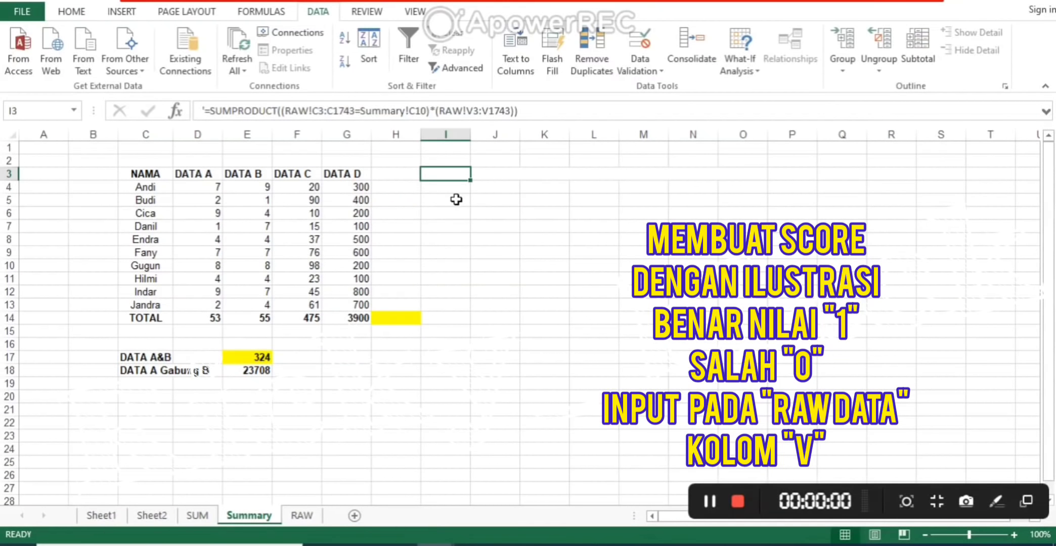
{"action": "left_click", "coordinate": [452, 190]}
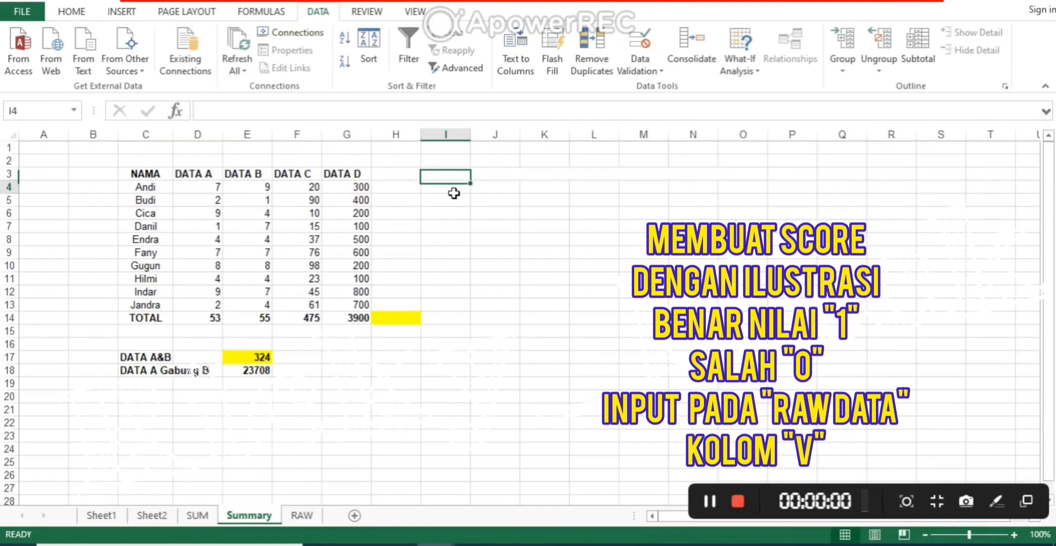
{"action": "type", "text": "=s"}
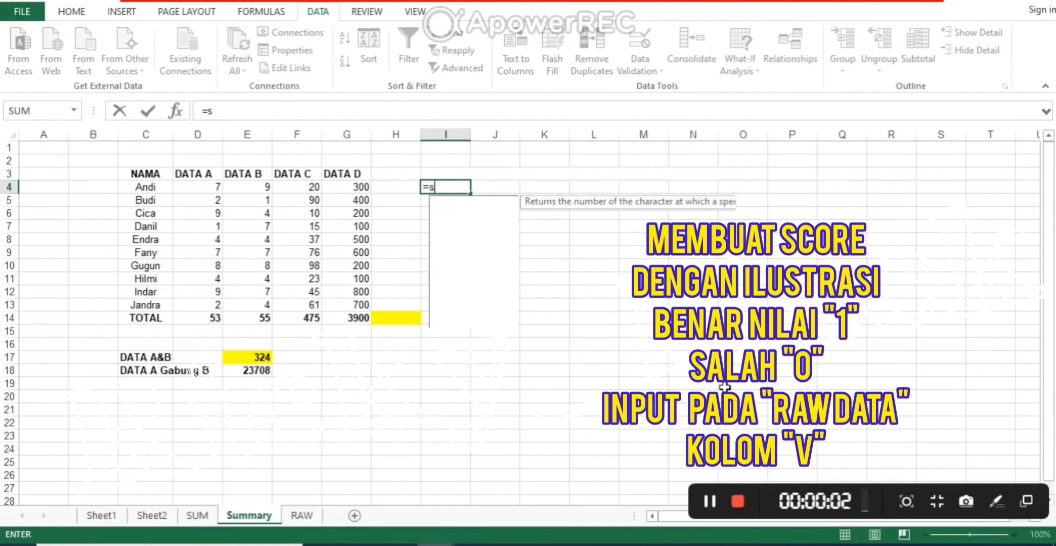
{"action": "type", "text": "umproduc"}
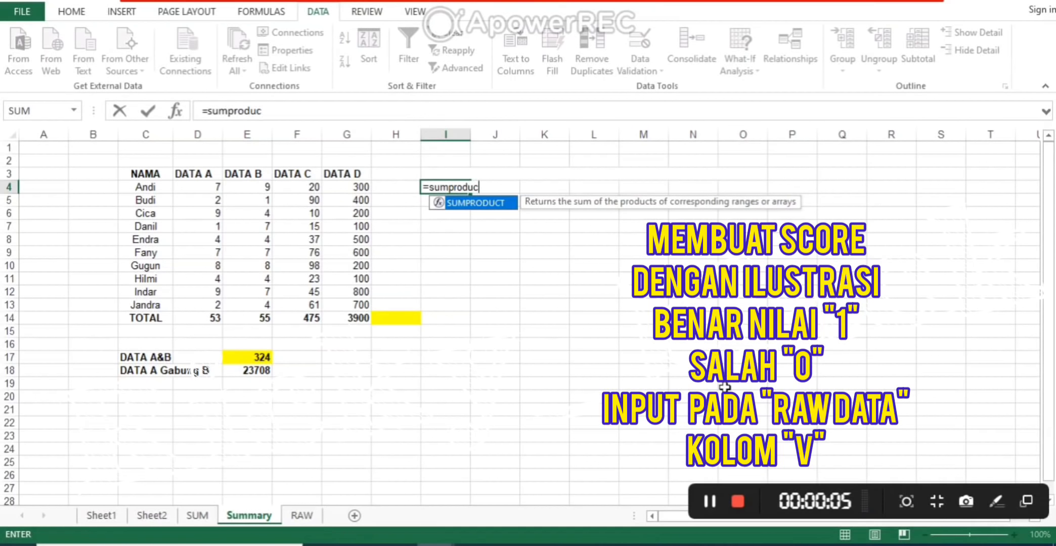
{"action": "type", "text": "t("}
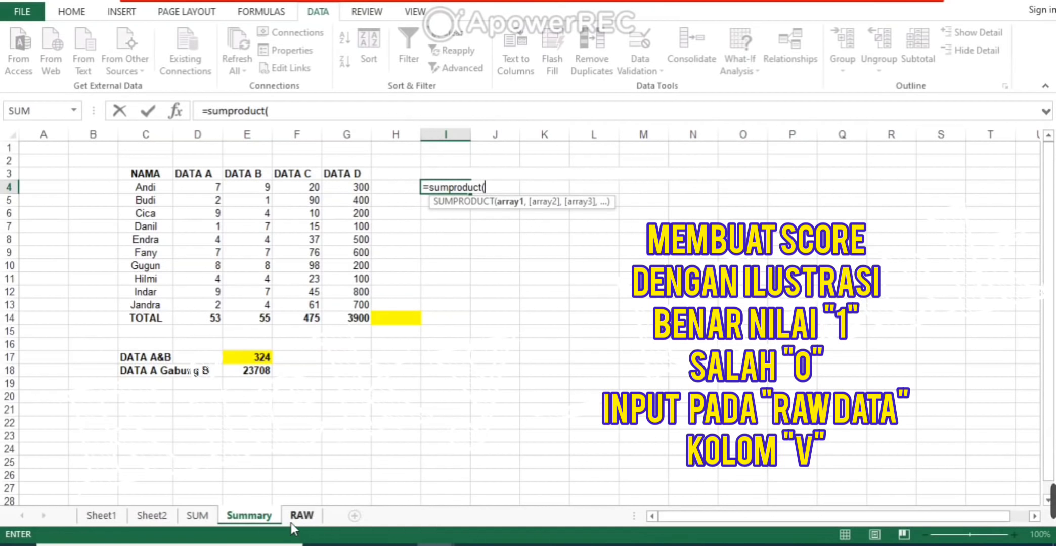
{"action": "left_click", "coordinate": [292, 521]}
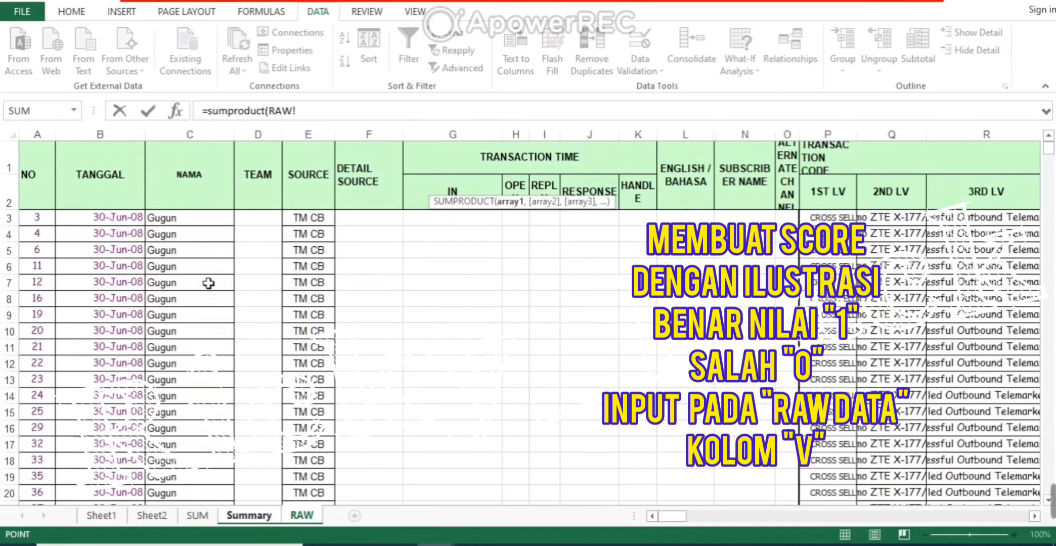
{"action": "left_click", "coordinate": [190, 224]}
{"action": "key", "text": "ctrl+shift+Down"}
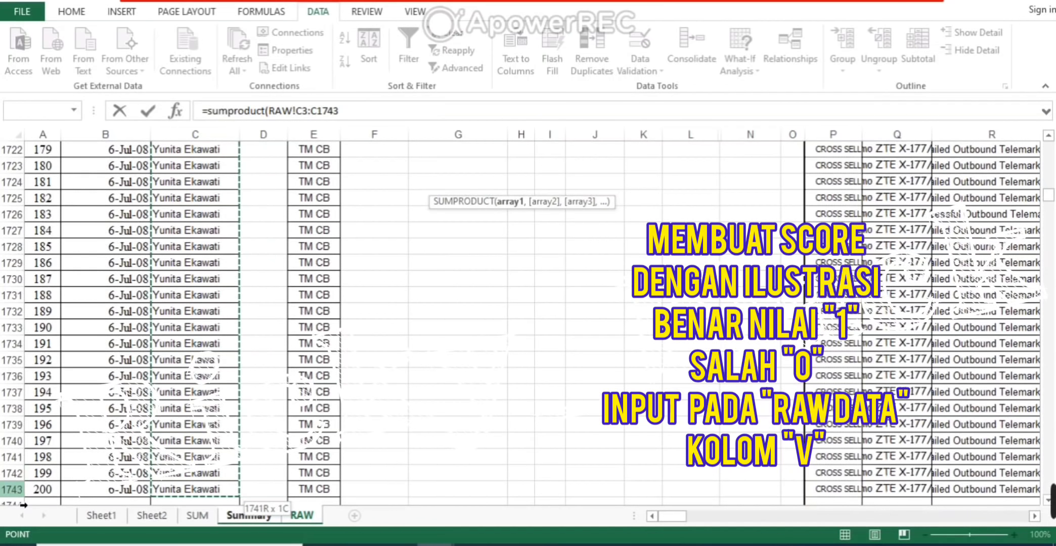
{"action": "type", "text": "="}
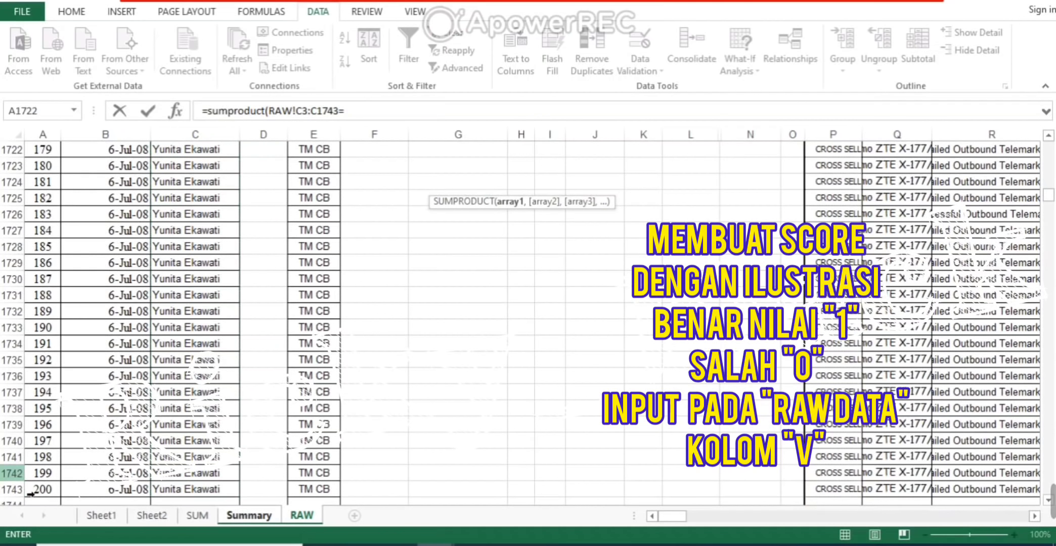
{"action": "left_click", "coordinate": [262, 521]}
{"action": "left_click", "coordinate": [156, 193]}
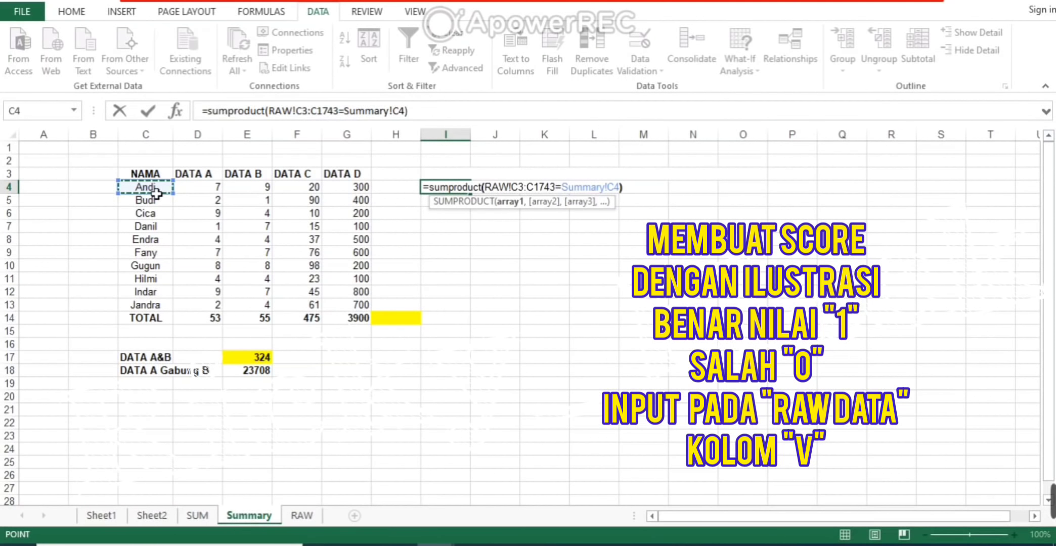
Multiply by RAW!V3:V1743, fix the brackets and commit, giving 0 for Andi.
{"action": "type", "text": "*"}
{"action": "left_click", "coordinate": [302, 517]}
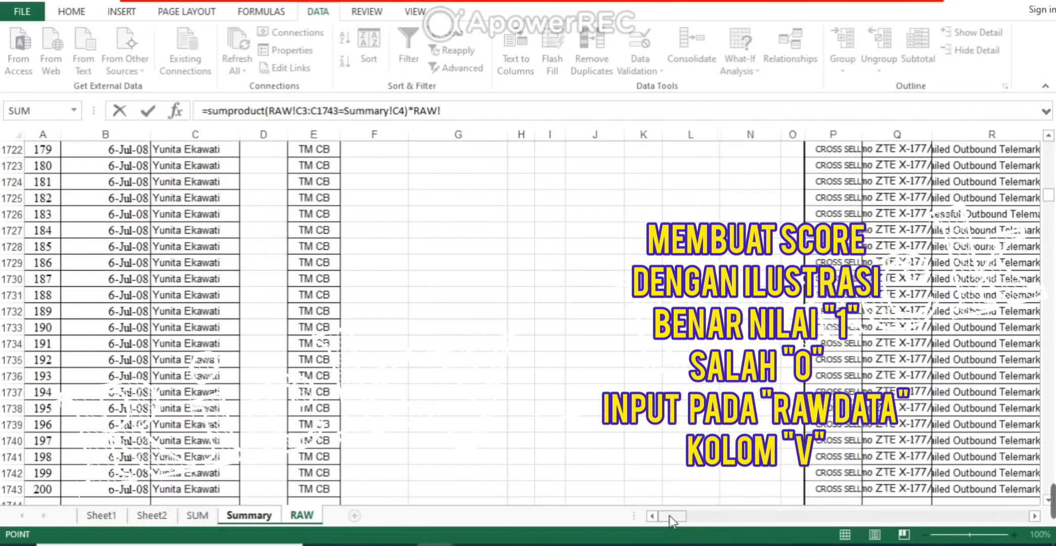
{"action": "left_click_drag", "start_coordinate": [669, 517], "coordinate": [690, 511]}
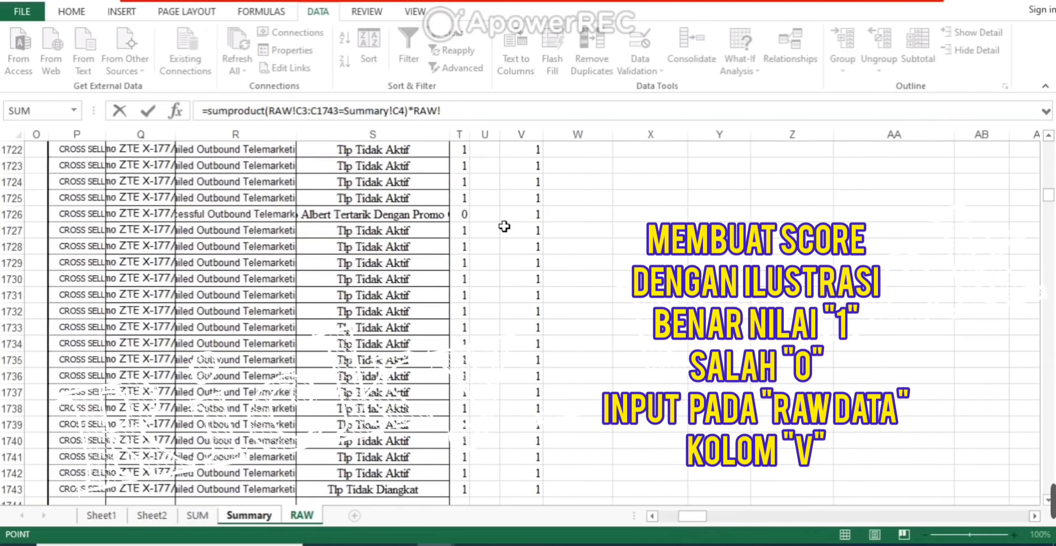
{"action": "left_click", "coordinate": [528, 203]}
{"action": "key", "text": "ctrl+Up"}
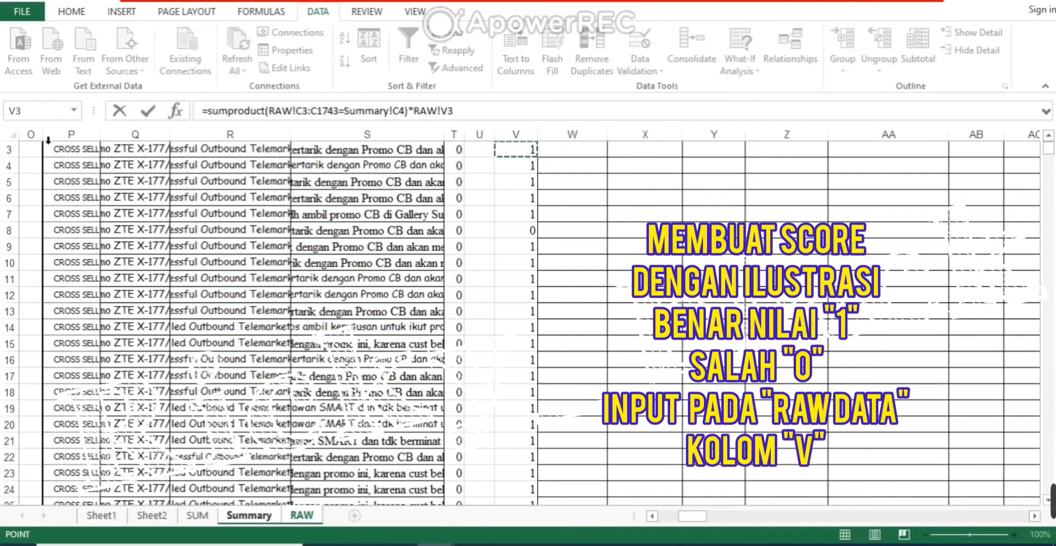
{"action": "key", "text": "ctrl+shift+Down"}
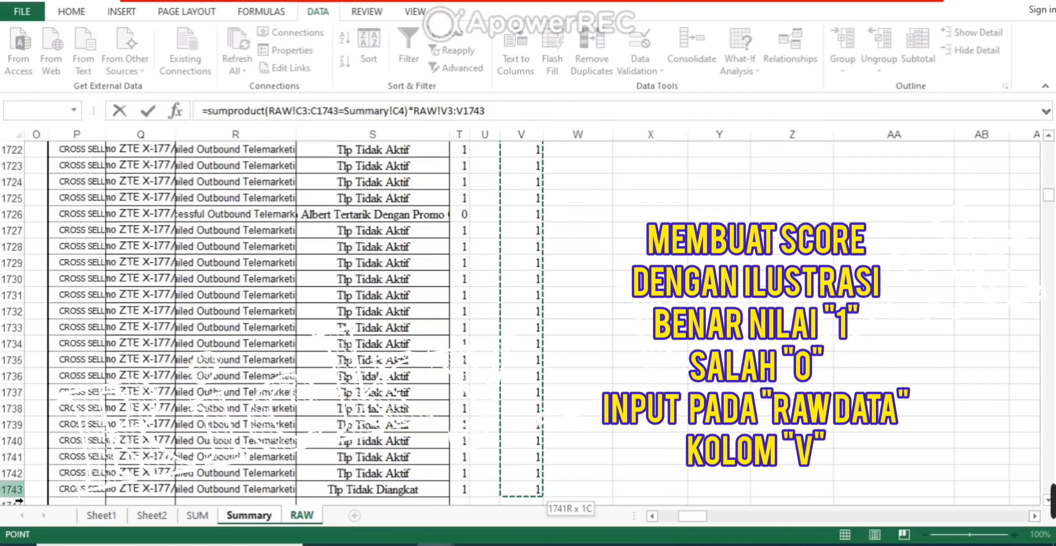
{"action": "type", "text": ")*"}
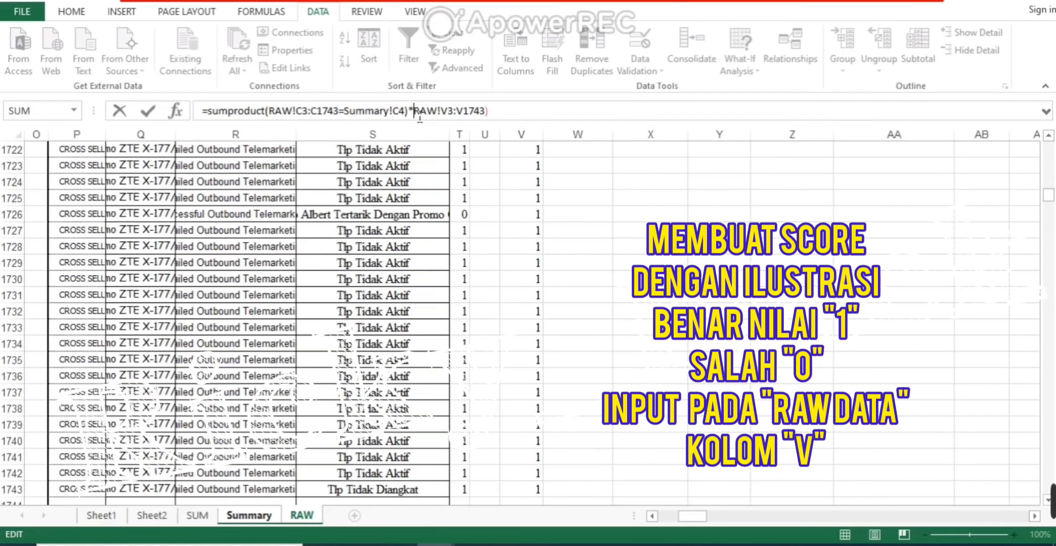
{"action": "type", "text": "("}
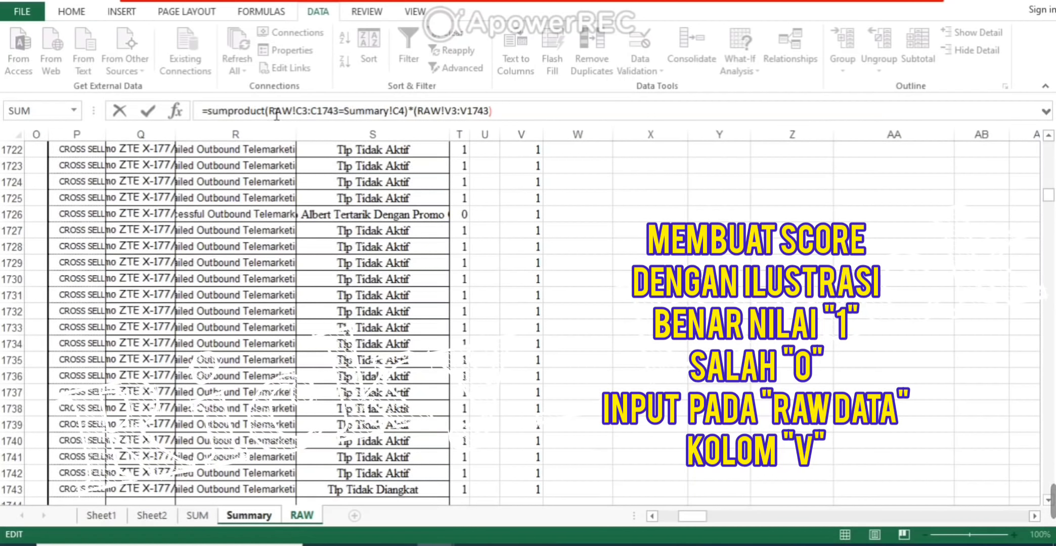
{"action": "left_click", "coordinate": [270, 111]}
{"action": "type", "text": "("}
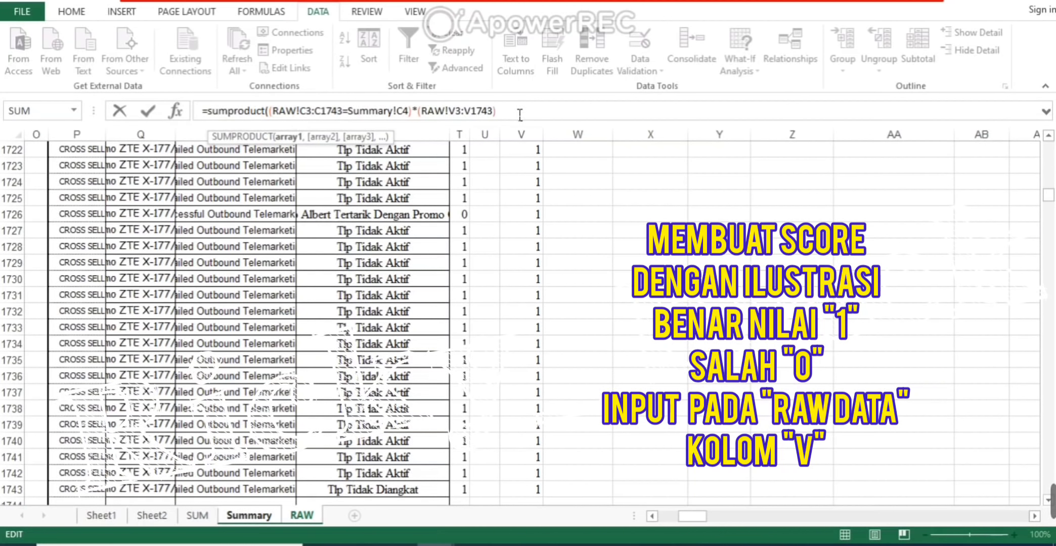
{"action": "key", "text": "Return"}
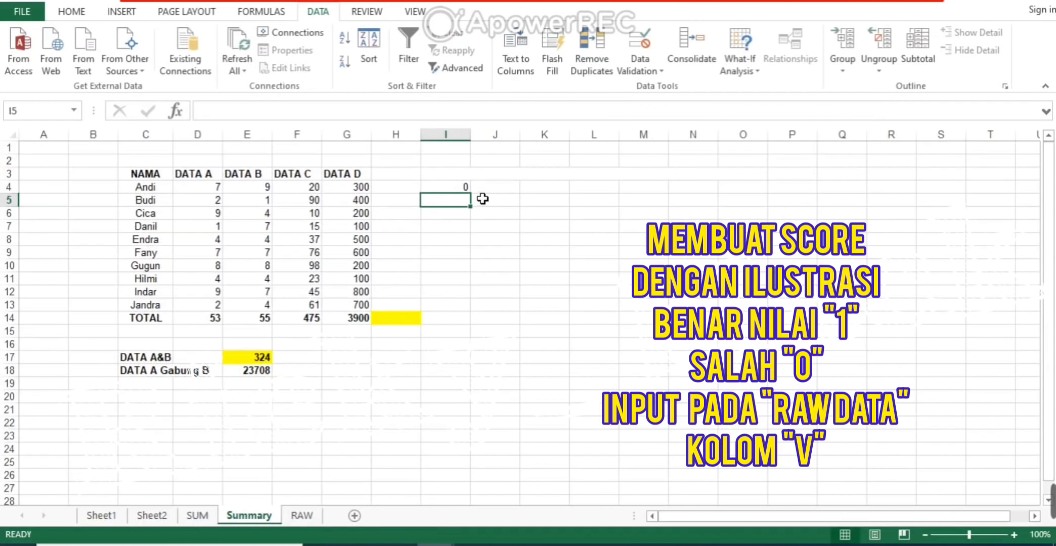
Make I4's RAW ranges absolute as $C$3:$C$1743 and $V$3:$V$1743.
{"action": "left_click", "coordinate": [311, 111]}
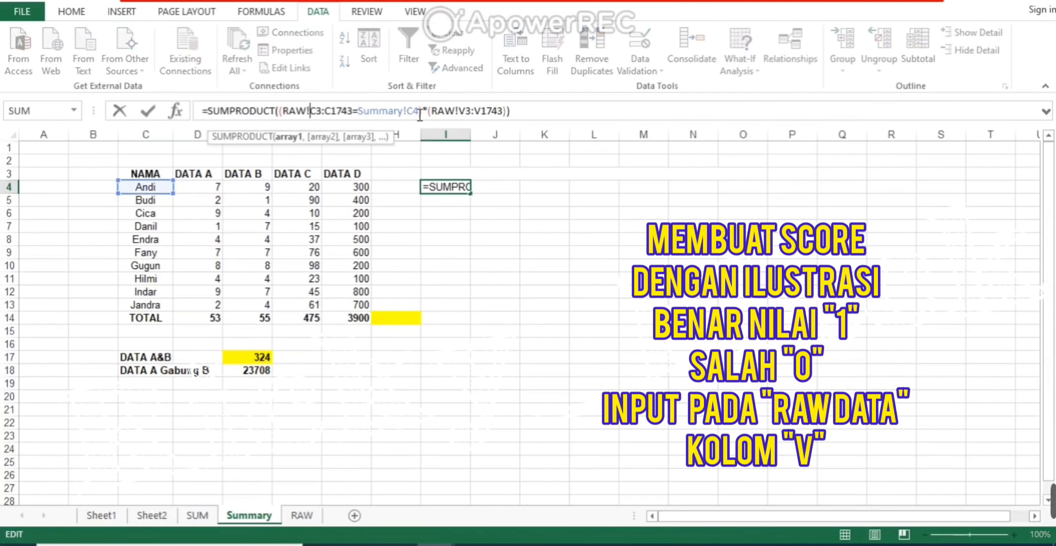
{"action": "type", "text": "$C"}
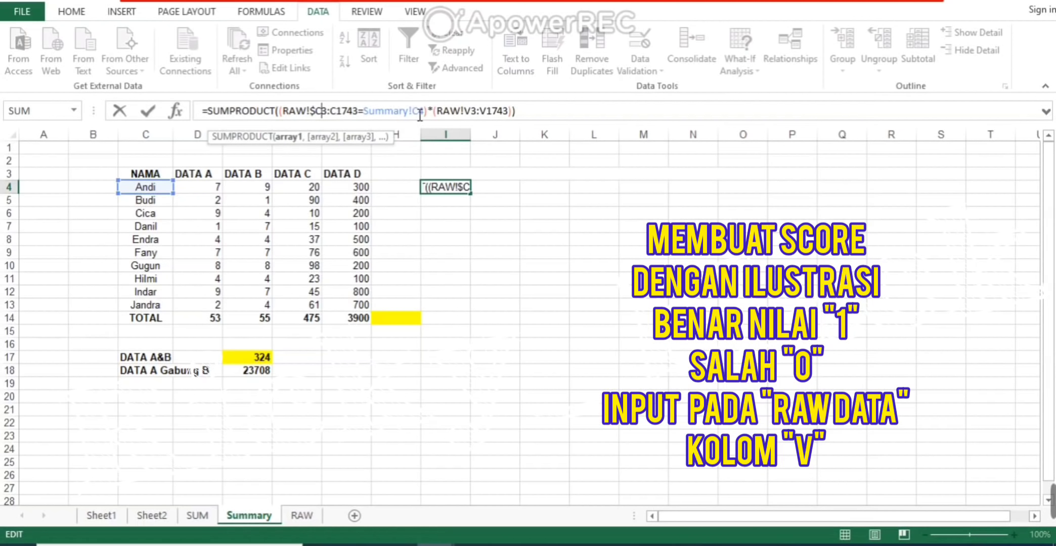
{"action": "type", "text": "$3:"}
{"action": "type", "text": "$"}
{"action": "key", "text": "Right"}
{"action": "type", "text": "$"}
{"action": "key", "text": "Right"}
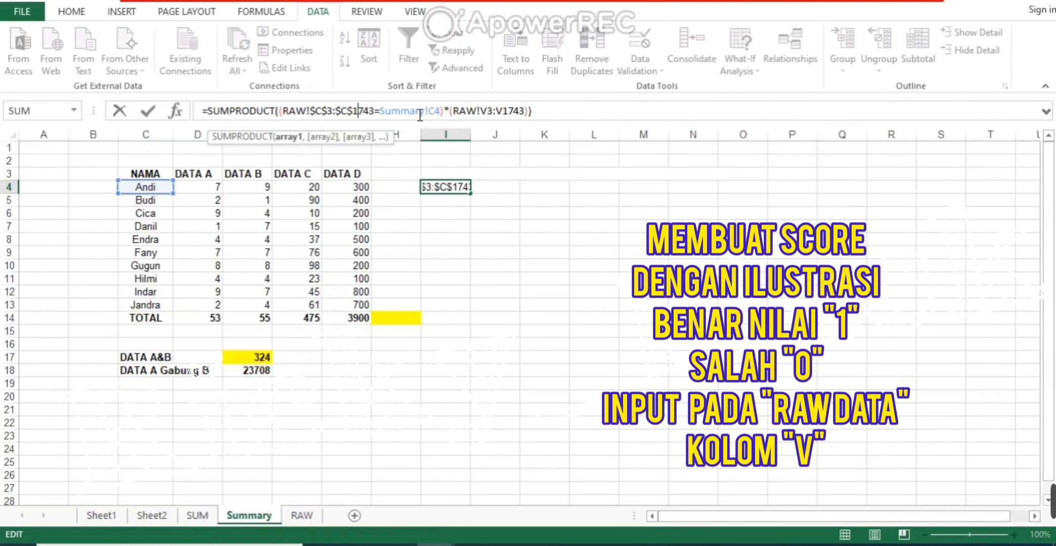
{"action": "left_click", "coordinate": [420, 114]}
{"action": "key", "text": "Right"}
{"action": "key", "text": "Right"}
{"action": "key", "text": "Right"}
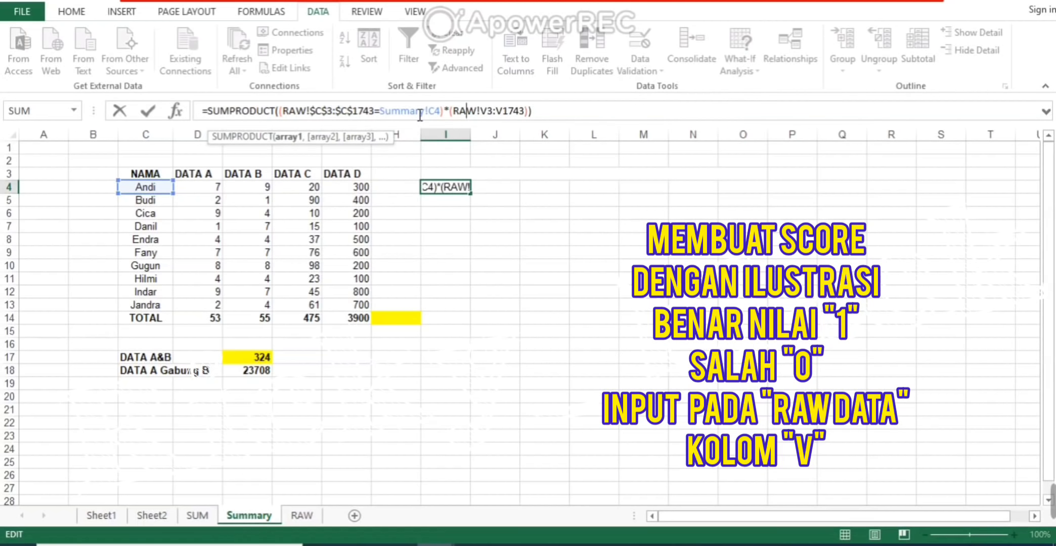
{"action": "key", "text": "Right"}
{"action": "key", "text": "Right"}
{"action": "key", "text": "Right"}
{"action": "type", "text": "$"}
{"action": "key", "text": "Right"}
{"action": "type", "text": "$C"}
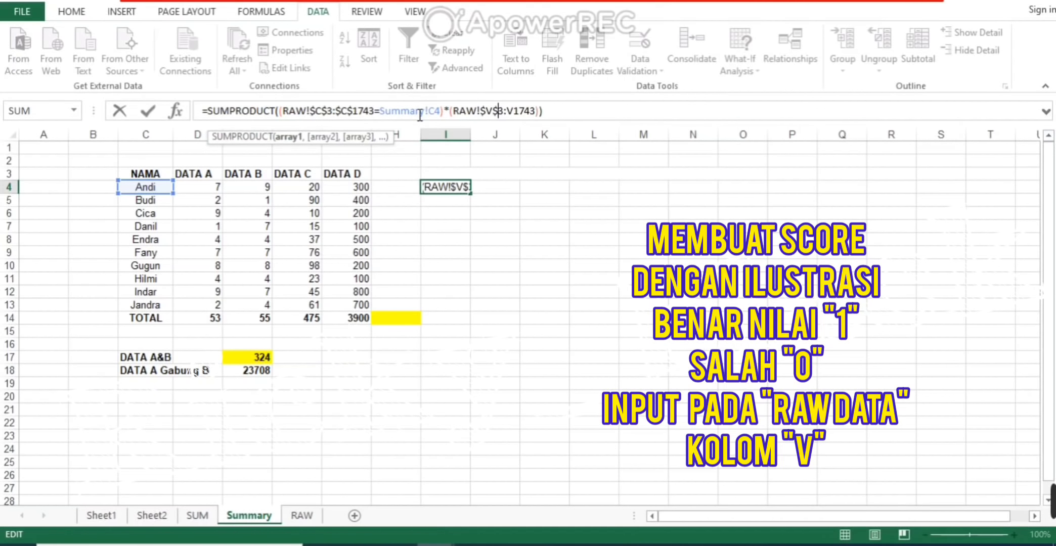
{"action": "type", "text": "$"}
{"action": "key", "text": "Left"}
{"action": "key", "text": "Left"}
{"action": "type", "text": "$"}
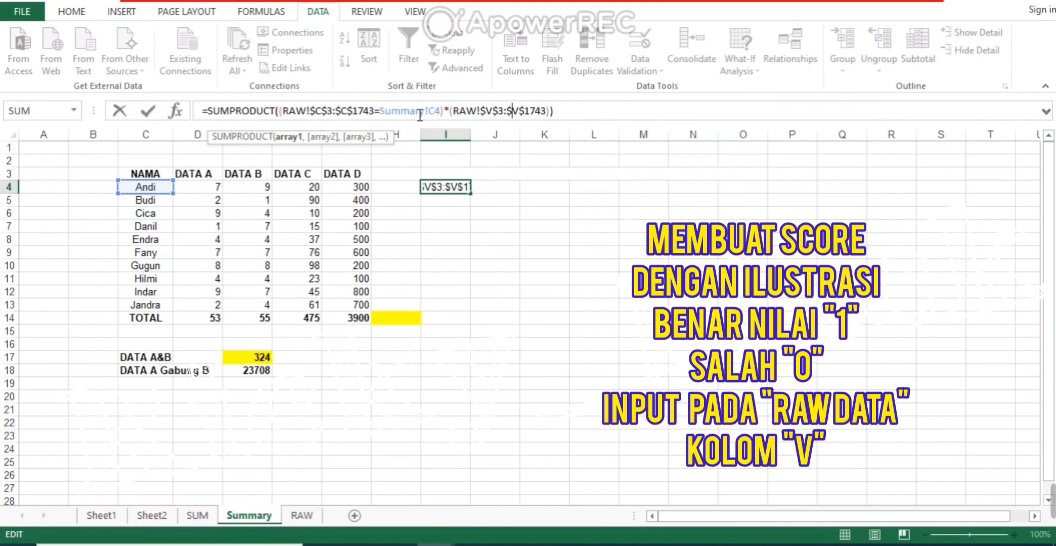
{"action": "key", "text": "Return"}
Copy the I4 score formula into I5:I13 for all ten names.
{"action": "left_click", "coordinate": [461, 189]}
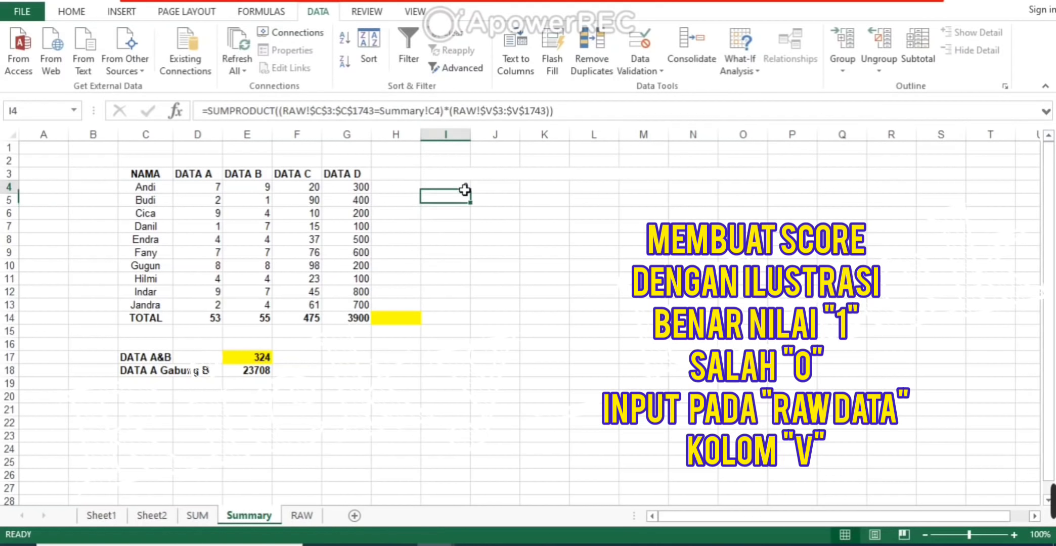
{"action": "key", "text": "ctrl+c"}
{"action": "left_click", "coordinate": [457, 309], "text": "shift"}
{"action": "right_click", "coordinate": [458, 309]}
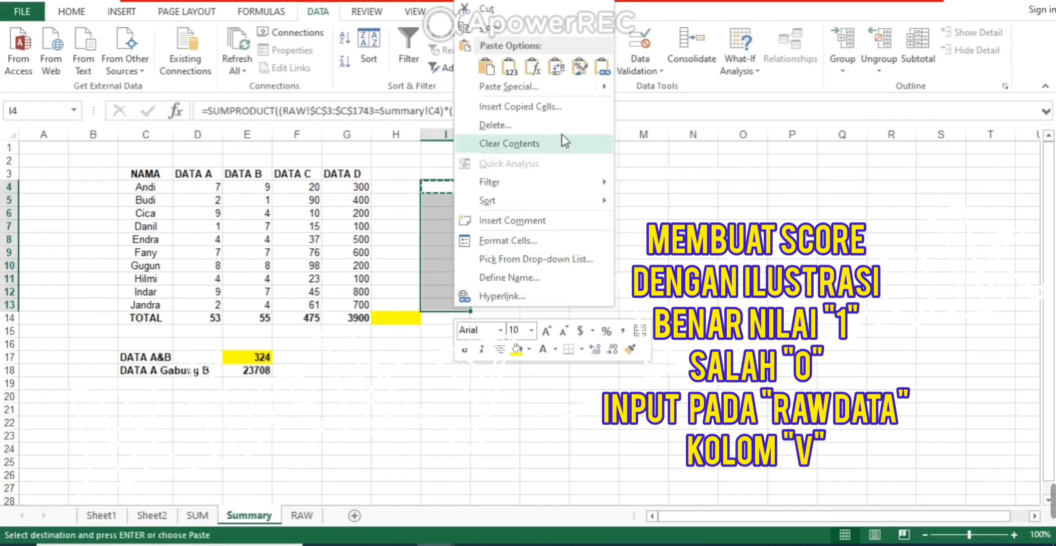
{"action": "left_click", "coordinate": [531, 67]}
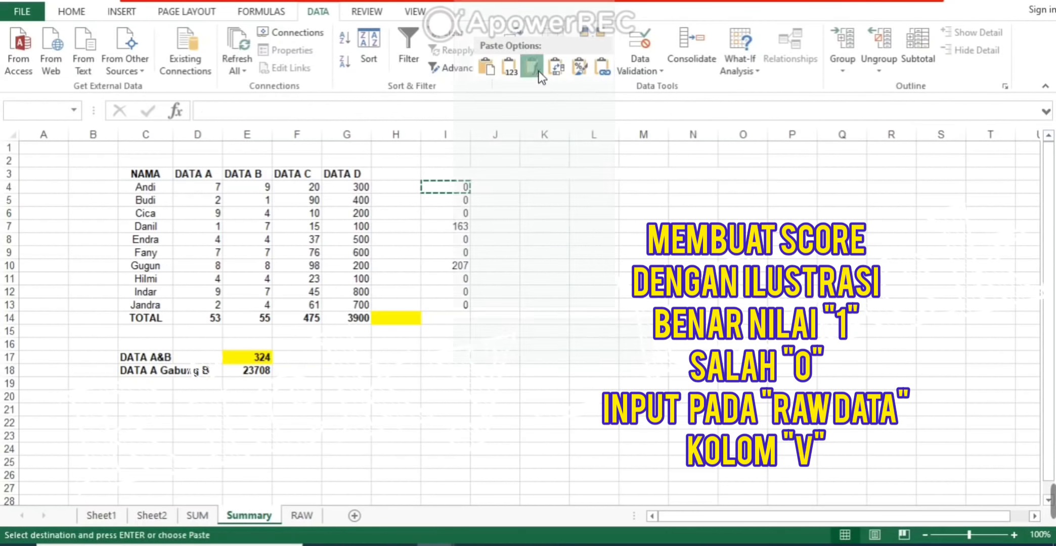
{"action": "left_click", "coordinate": [530, 265]}
Check Danil's 163 in I7 and Gugun's 207 in I10, then go to the RAW sheet.
{"action": "left_click", "coordinate": [147, 228]}
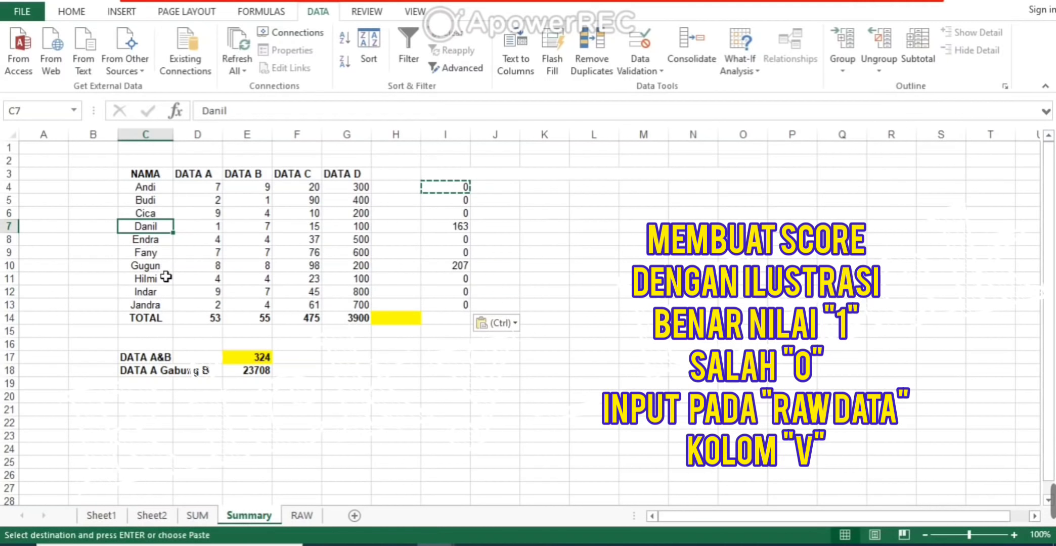
{"action": "left_click", "coordinate": [157, 269]}
{"action": "left_click", "coordinate": [449, 269]}
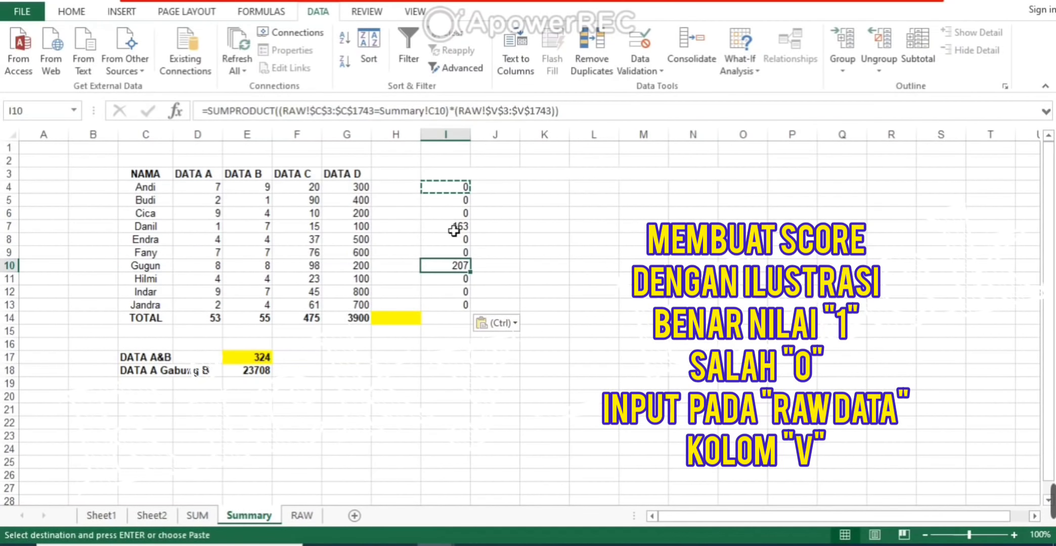
{"action": "left_click", "coordinate": [454, 230]}
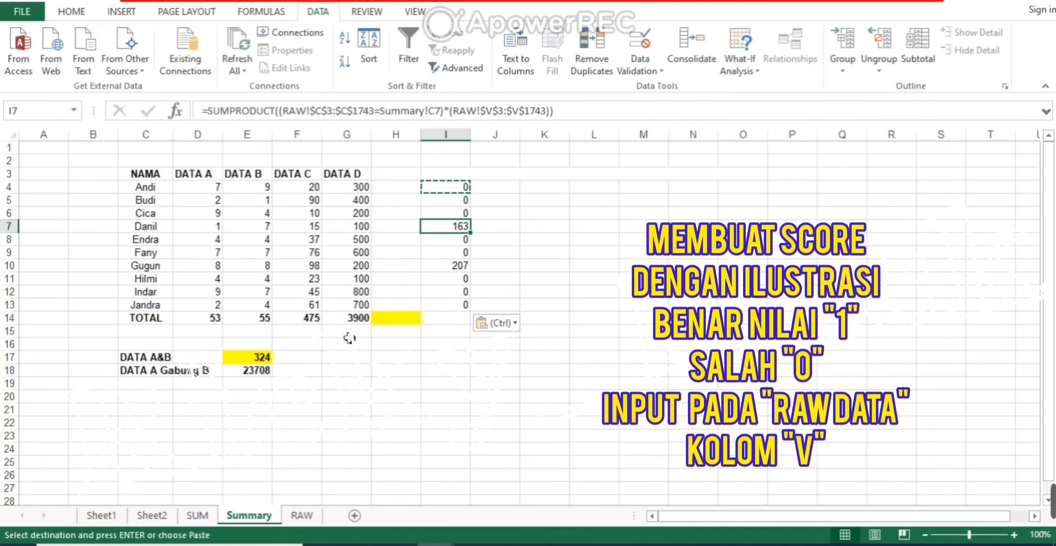
{"action": "left_click", "coordinate": [302, 516]}
On RAW, scroll back up to the top of score column V.
{"action": "left_click", "coordinate": [212, 283]}
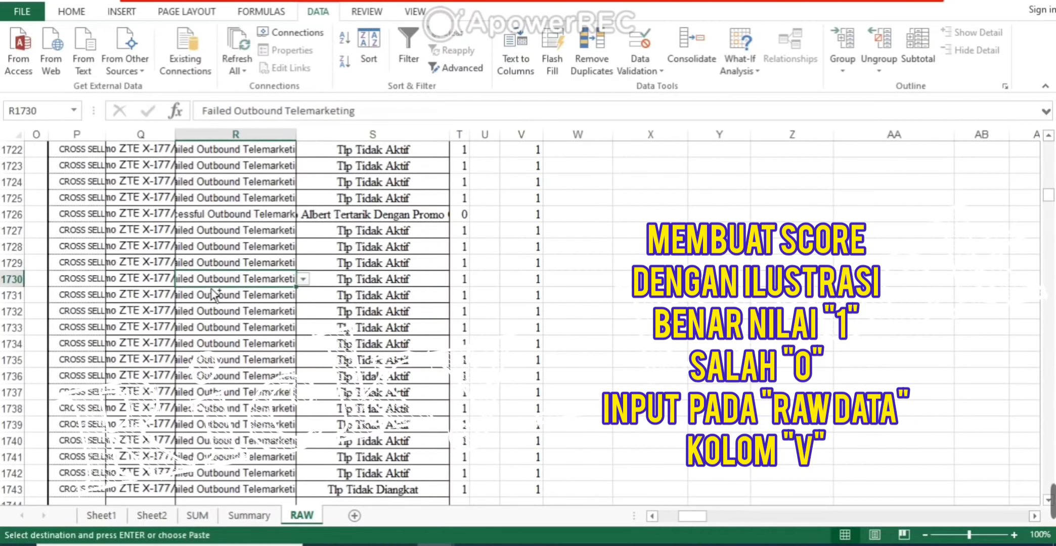
{"action": "scroll", "coordinate": [213, 293], "scroll_direction": "up", "scroll_amount": 20}
{"action": "left_click", "coordinate": [213, 294]}
{"action": "scroll", "coordinate": [211, 301], "scroll_direction": "up", "scroll_amount": 9}
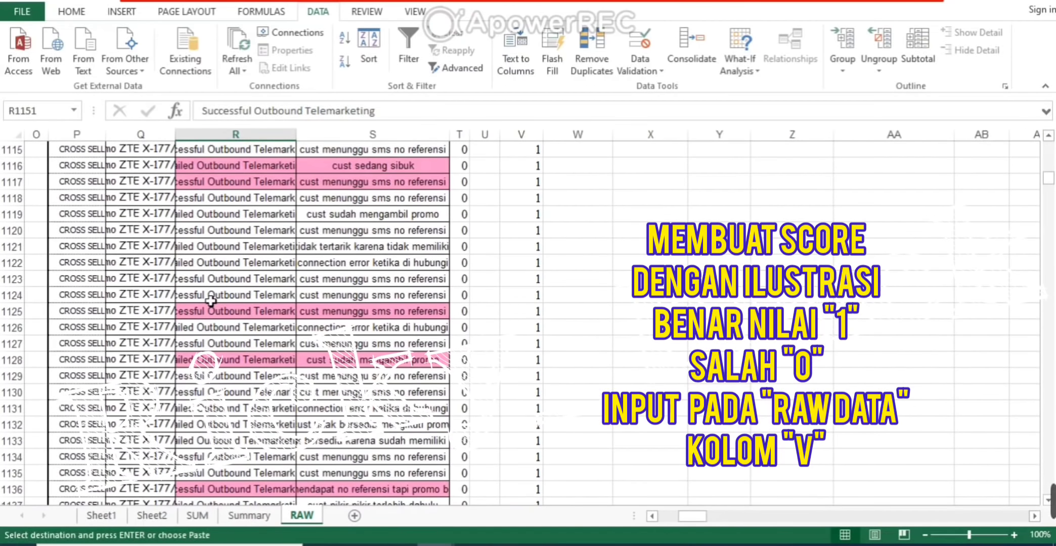
{"action": "left_click", "coordinate": [531, 231]}
{"action": "key", "text": "ctrl+Up"}
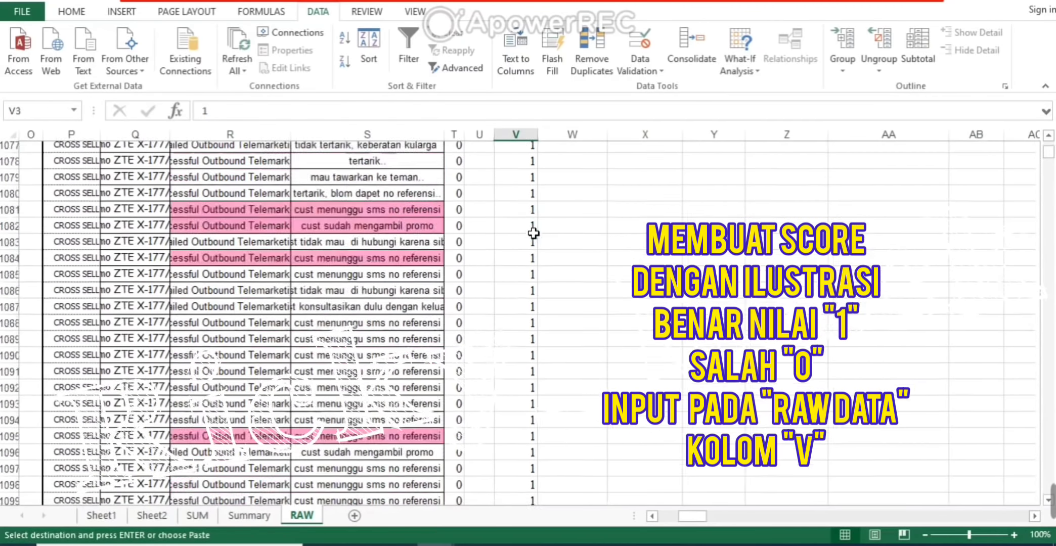
{"action": "left_click_drag", "start_coordinate": [693, 516], "coordinate": [673, 516]}
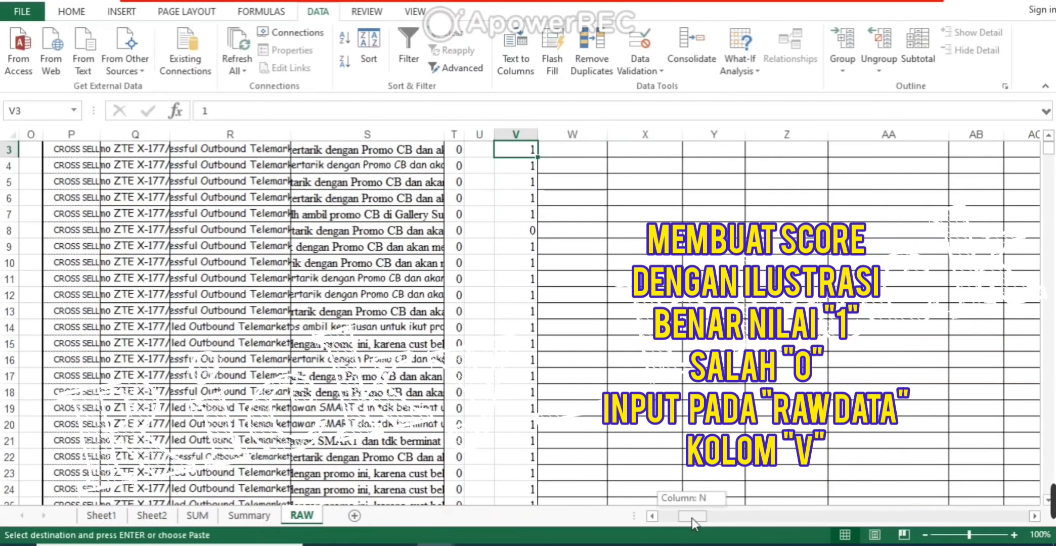
{"action": "scroll", "coordinate": [329, 314], "scroll_direction": "up", "scroll_amount": 1}
Turn on AutoFilter for the RAW headers and filter NAMA to Gugun only.
{"action": "left_click", "coordinate": [10, 197]}
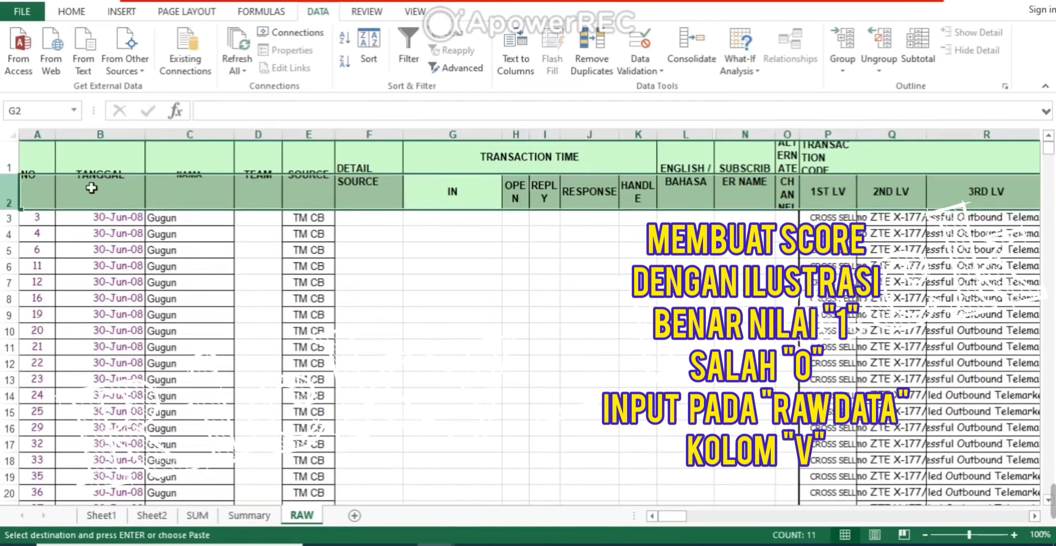
{"action": "left_click", "coordinate": [406, 41]}
{"action": "left_click", "coordinate": [453, 249]}
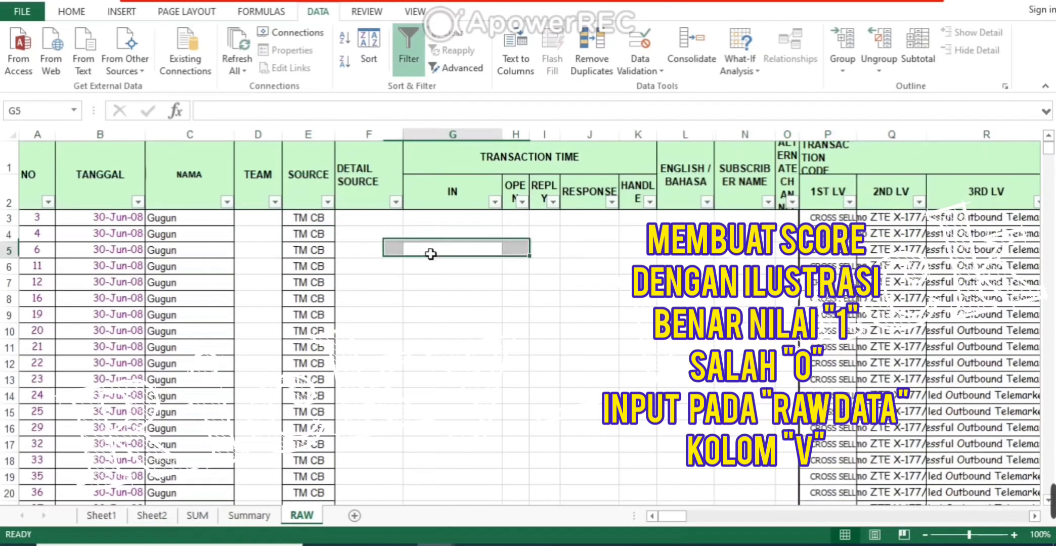
{"action": "left_click", "coordinate": [226, 202]}
{"action": "left_click", "coordinate": [86, 353]}
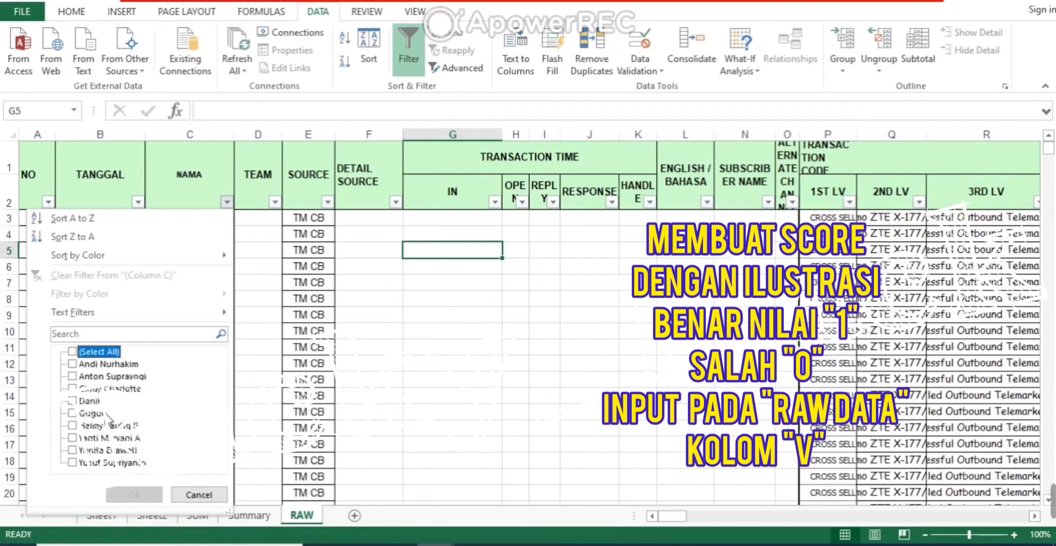
{"action": "left_click", "coordinate": [104, 414]}
{"action": "left_click", "coordinate": [134, 495]}
Select all visible Gugun names to count 209 records, then return to column V's top.
{"action": "left_click", "coordinate": [212, 381]}
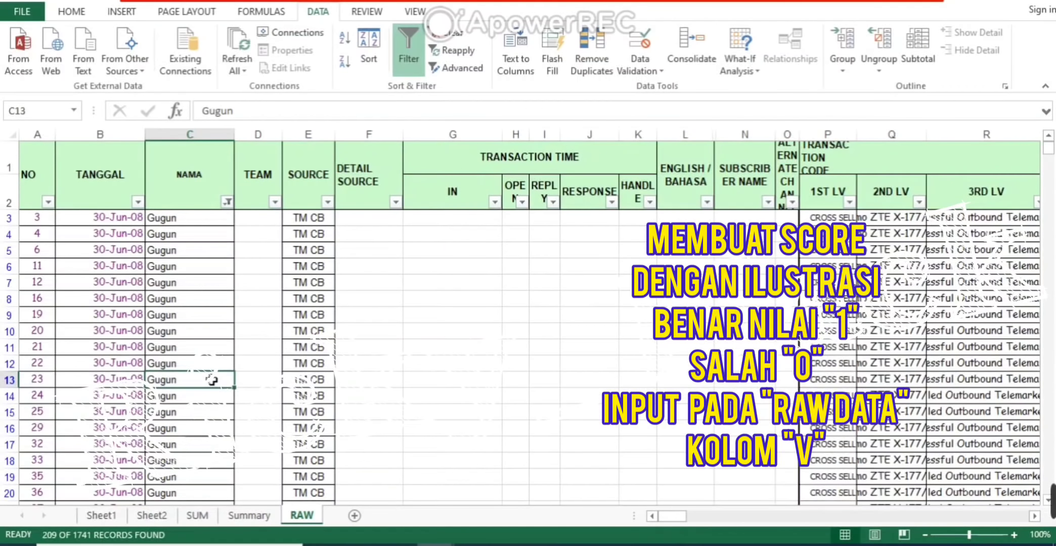
{"action": "key", "text": "ctrl+Up"}
{"action": "key", "text": "ctrl+shift+Down"}
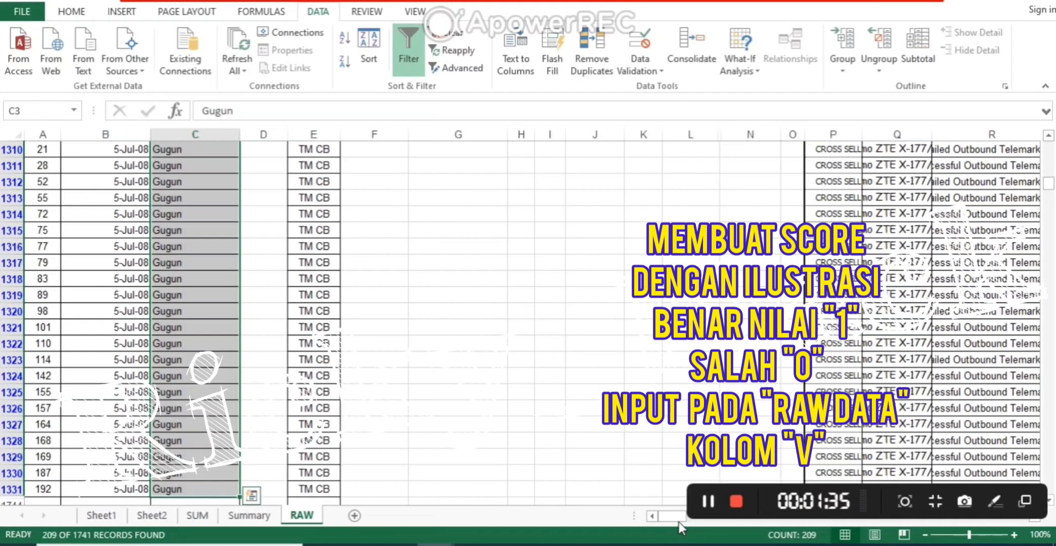
{"action": "left_click", "coordinate": [698, 515]}
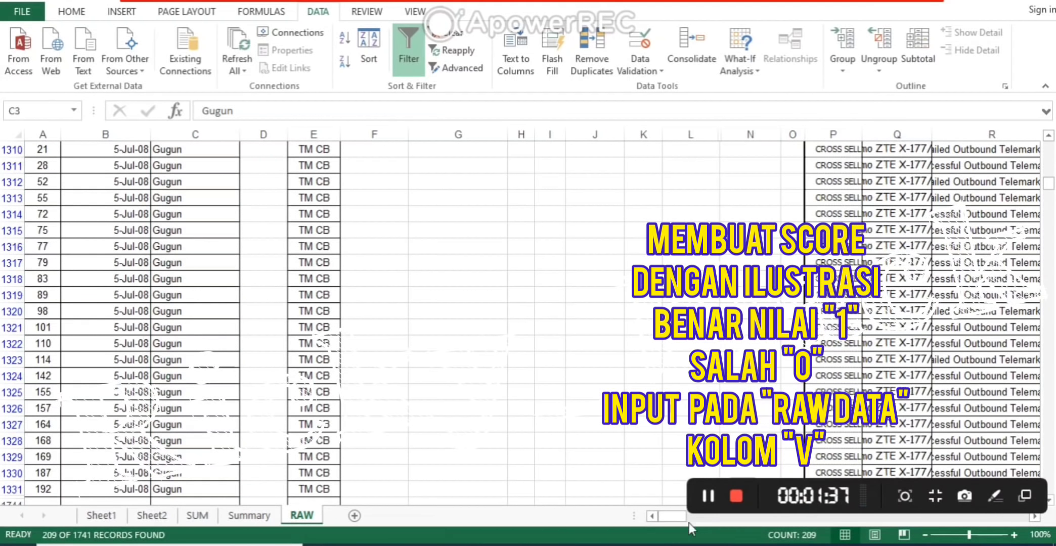
{"action": "left_click", "coordinate": [699, 517]}
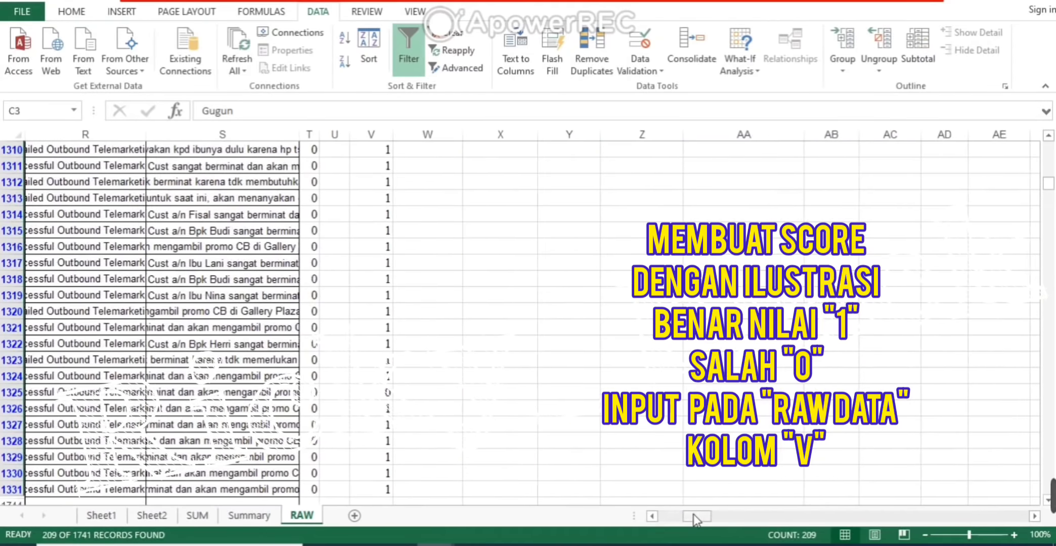
{"action": "left_click", "coordinate": [386, 348]}
{"action": "key", "text": "ctrl+Up"}
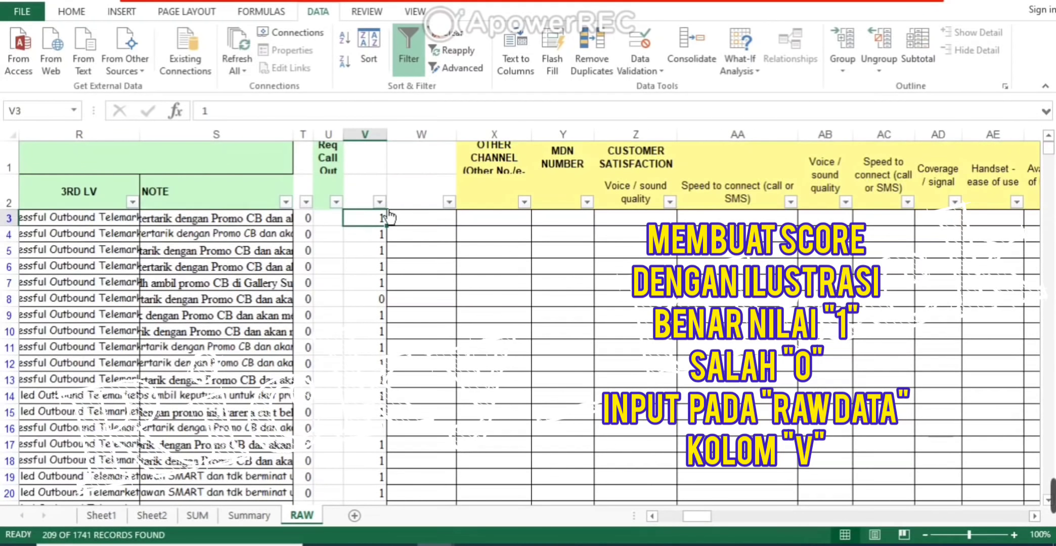
Filter column V to Gugun's 0-score rows and select the remaining scores.
{"action": "left_click", "coordinate": [379, 202]}
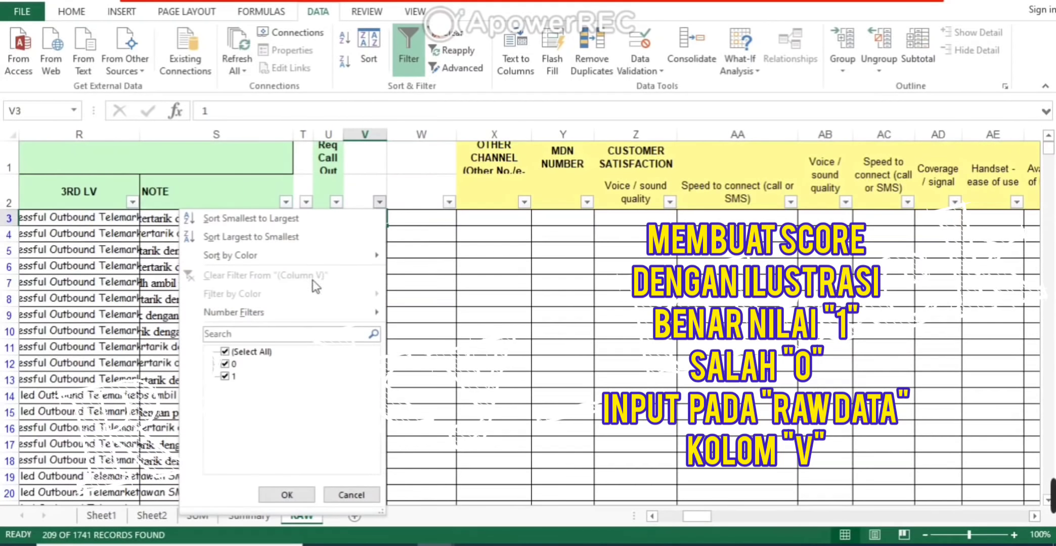
{"action": "left_click", "coordinate": [226, 377]}
{"action": "left_click", "coordinate": [286, 495]}
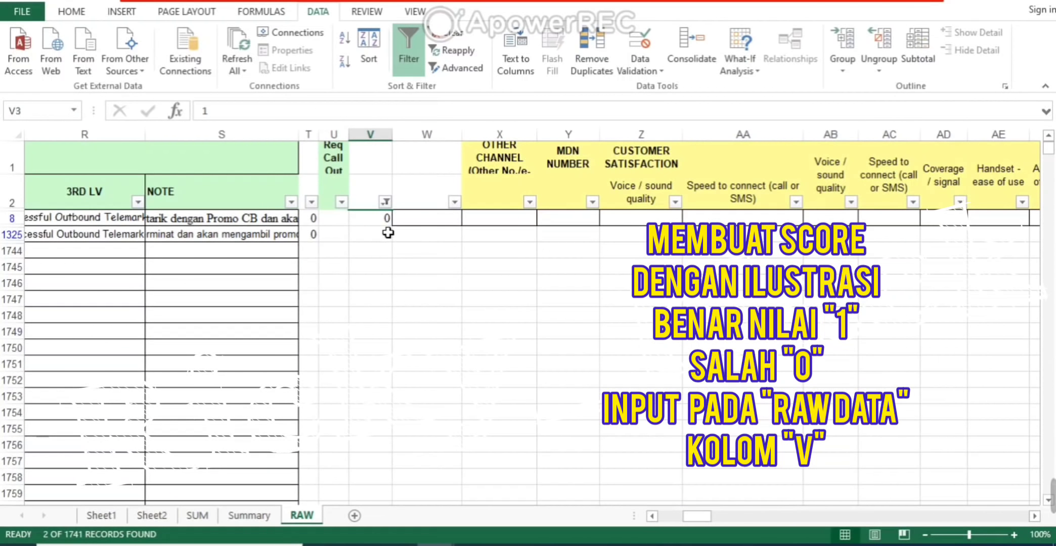
{"action": "left_click_drag", "start_coordinate": [384, 218], "coordinate": [384, 234]}
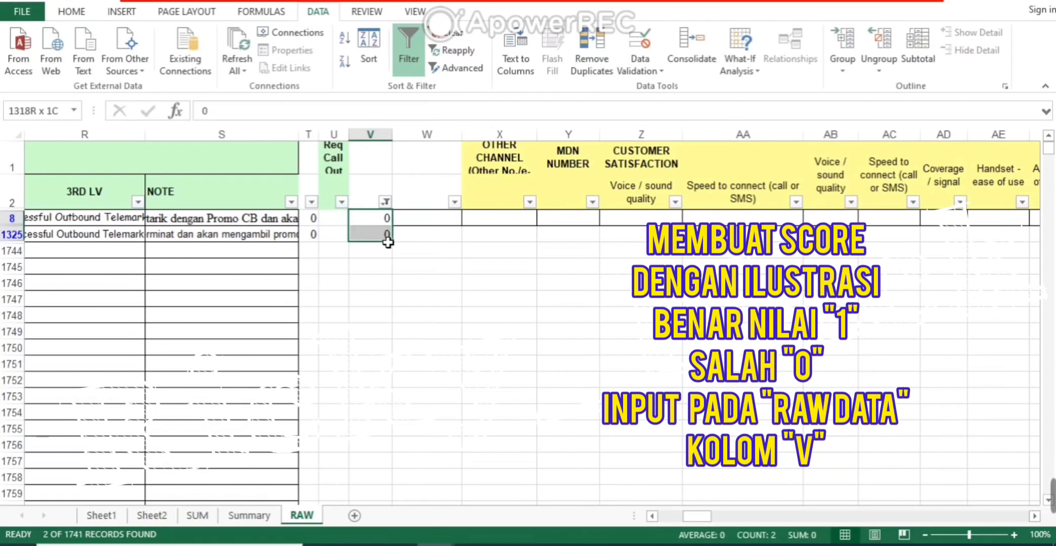
Compare with Gugun's and Danil's score formulas on Summary, then return to RAW.
{"action": "left_click", "coordinate": [261, 517]}
{"action": "left_click", "coordinate": [468, 267]}
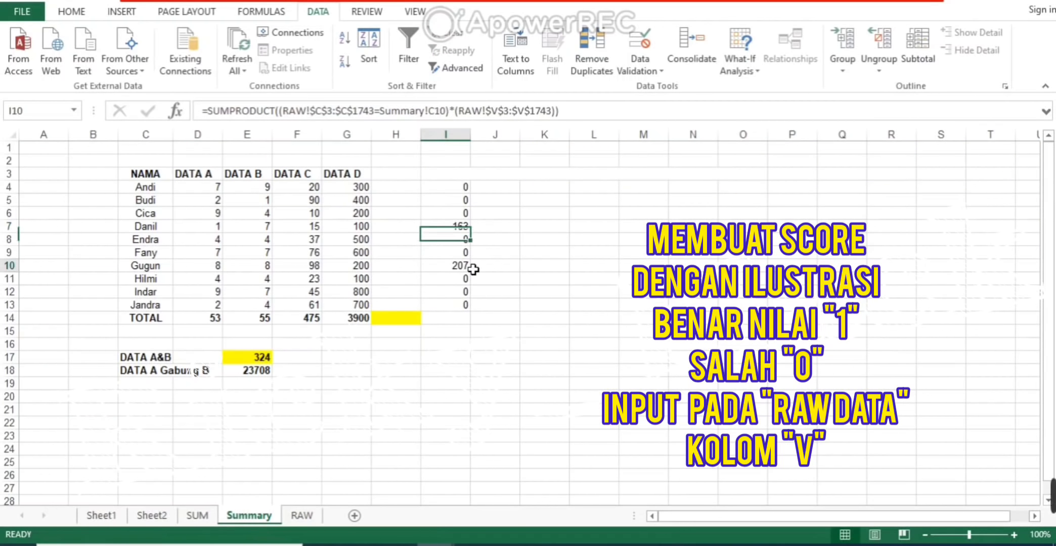
{"action": "left_click", "coordinate": [465, 228]}
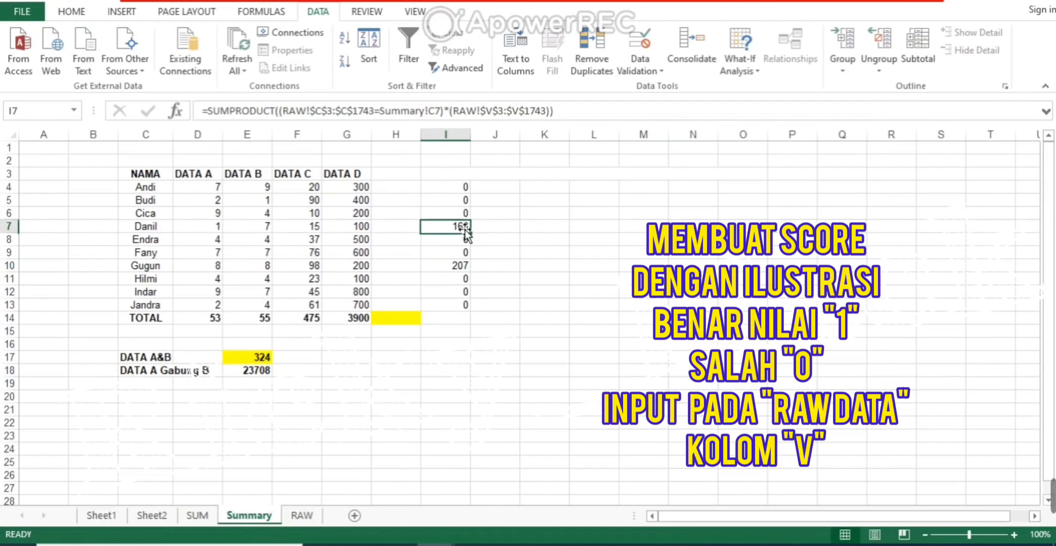
{"action": "left_click", "coordinate": [304, 516]}
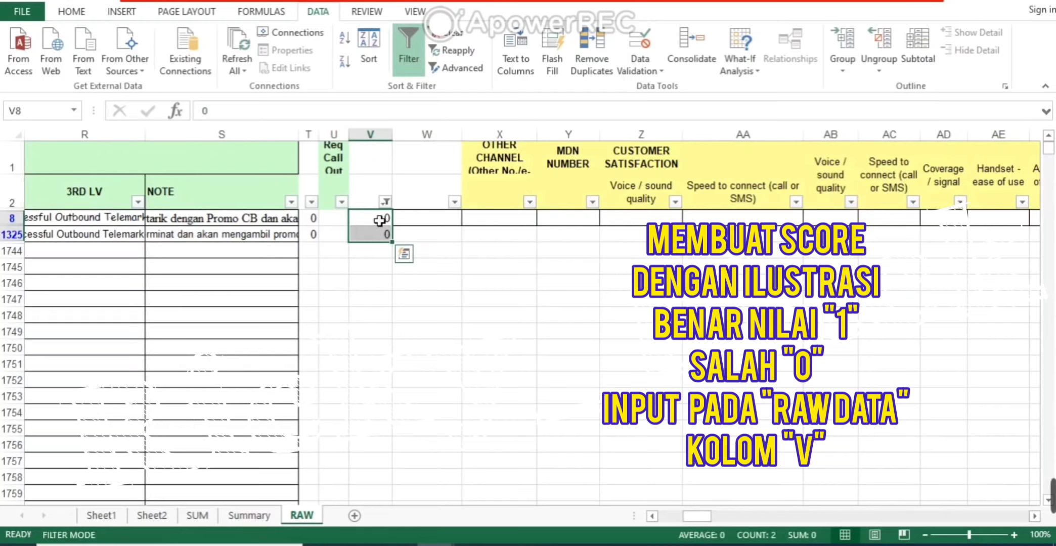
Reselect all values in the column V filter so all 209 Gugun rows show.
{"action": "left_click", "coordinate": [386, 201]}
{"action": "left_click", "coordinate": [261, 352]}
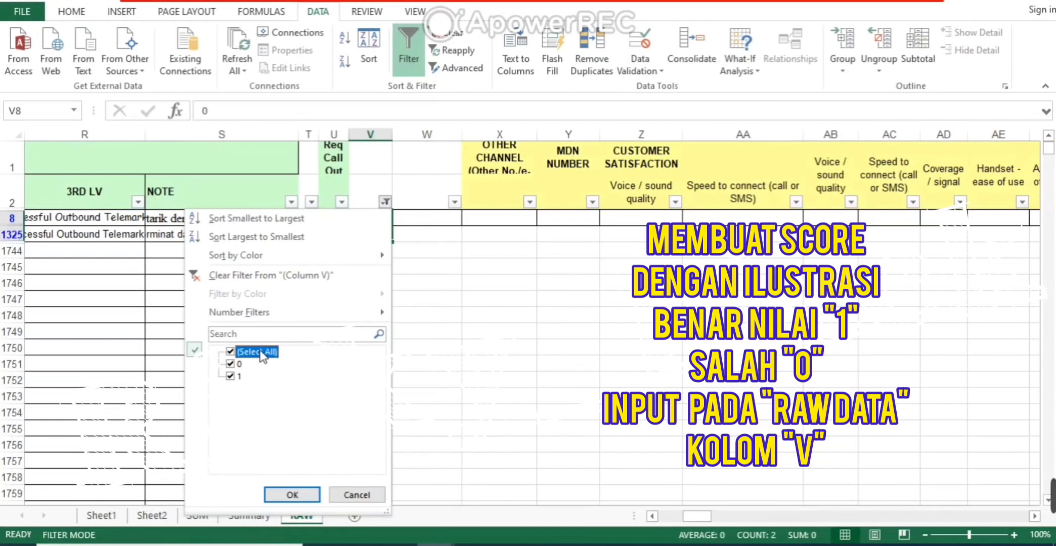
{"action": "left_click", "coordinate": [285, 494]}
{"action": "left_click_drag", "start_coordinate": [701, 517], "coordinate": [678, 517]}
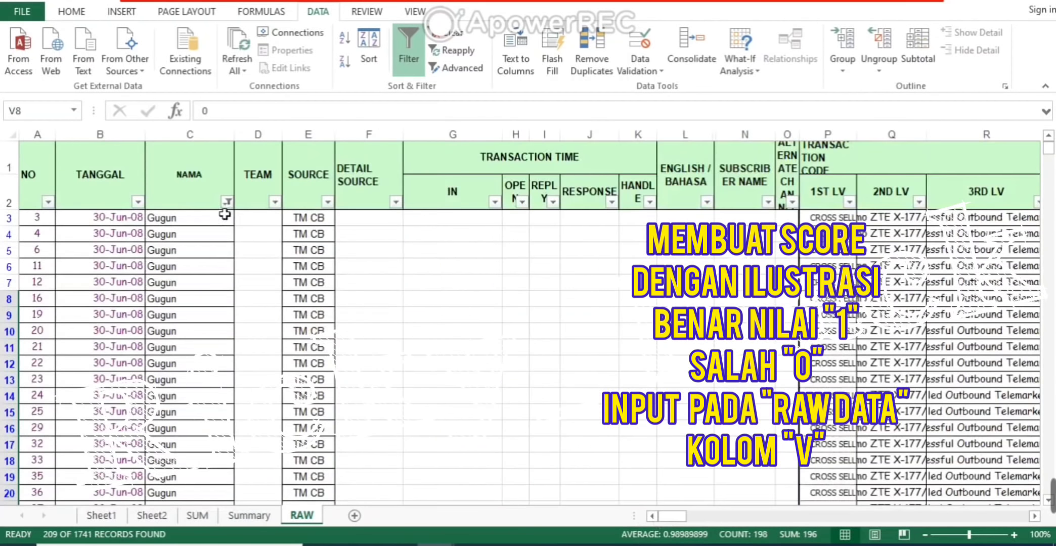
Change the NAMA filter from Gugun to Danil only.
{"action": "left_click", "coordinate": [227, 202]}
{"action": "left_click", "coordinate": [116, 353]}
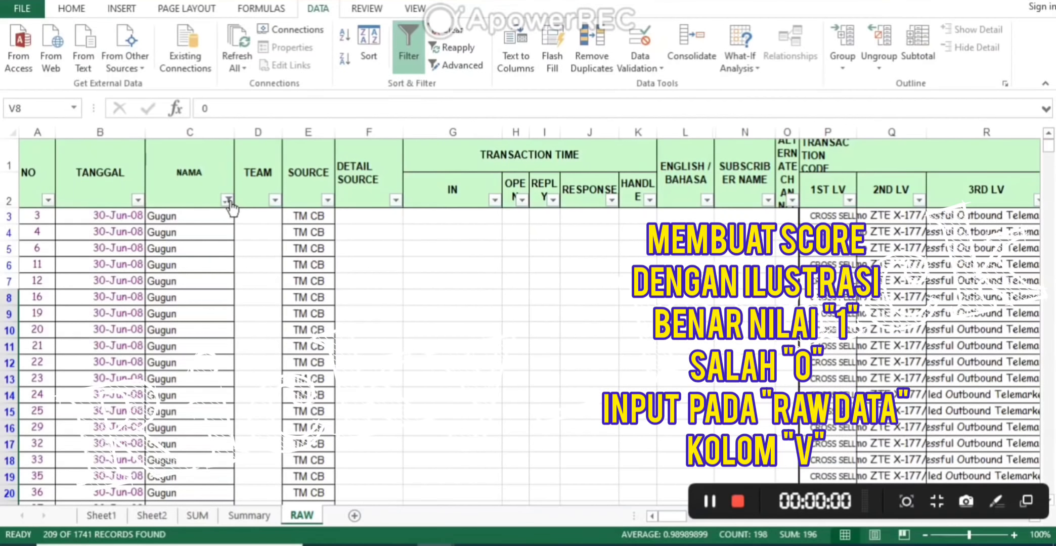
{"action": "left_click", "coordinate": [227, 202]}
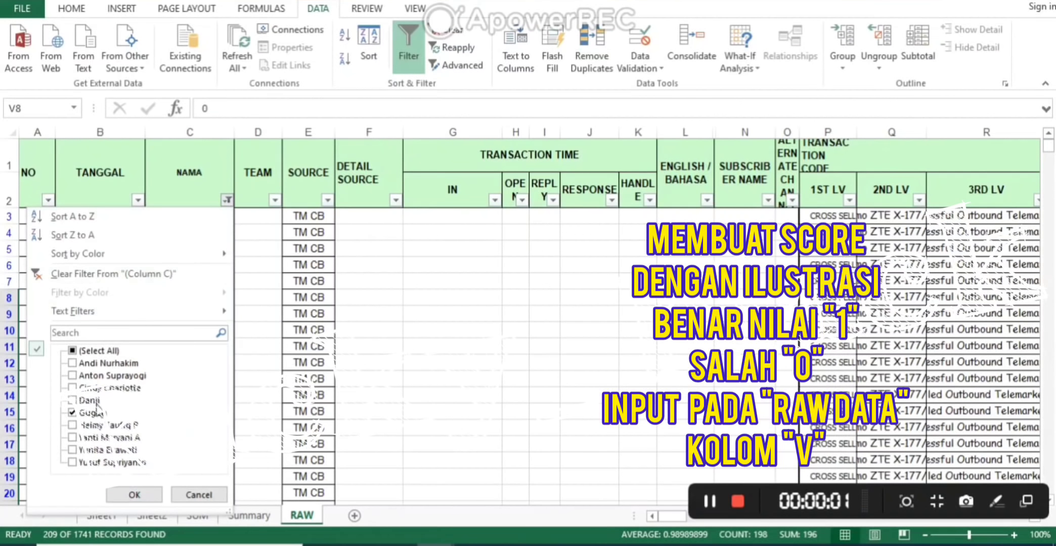
{"action": "left_click", "coordinate": [91, 412]}
{"action": "left_click", "coordinate": [91, 400]}
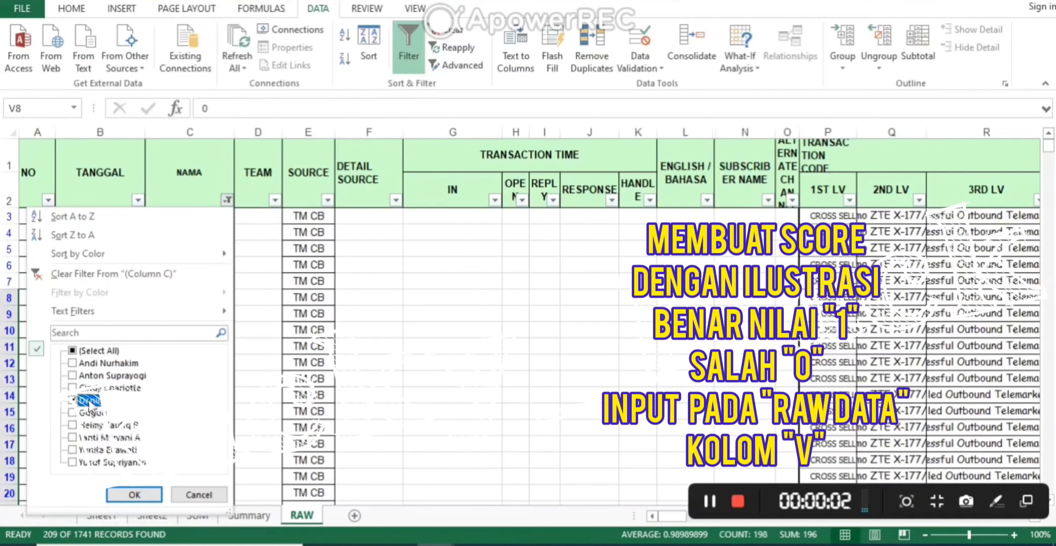
{"action": "left_click", "coordinate": [133, 495]}
Select Danil's column V values to confirm a count of 163, then compare on Summary.
{"action": "left_click", "coordinate": [357, 297]}
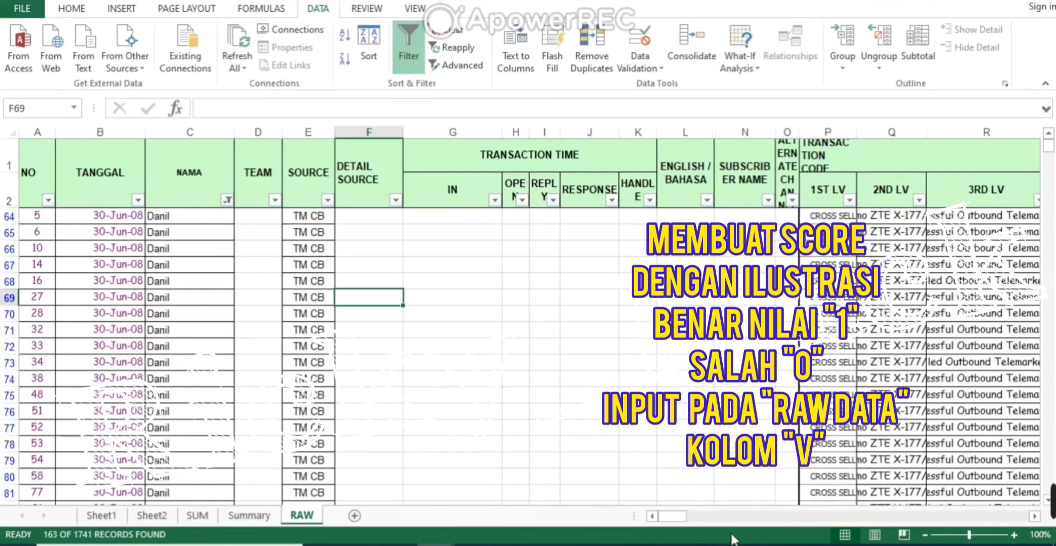
{"action": "left_click_drag", "start_coordinate": [678, 517], "coordinate": [693, 516]}
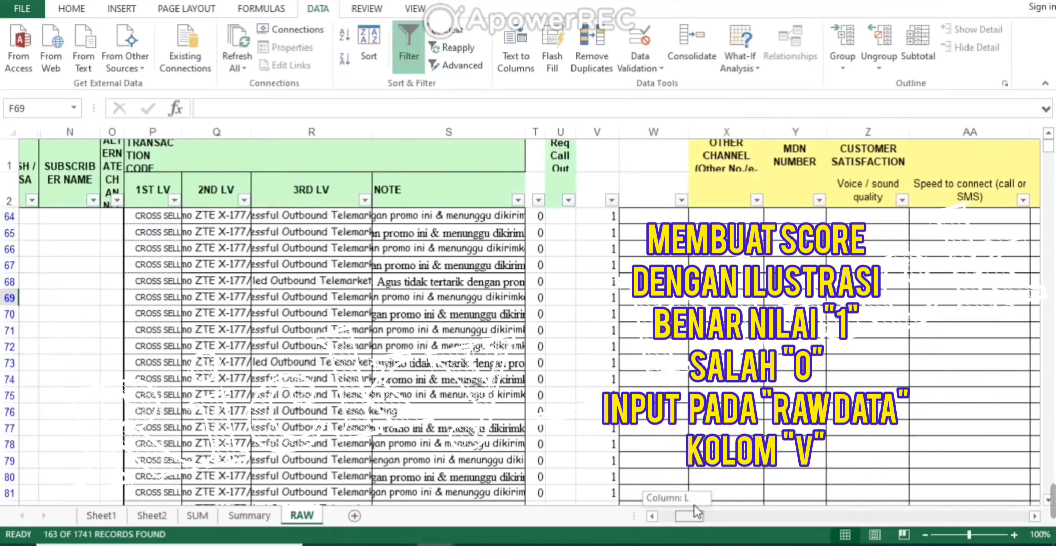
{"action": "left_click", "coordinate": [586, 217]}
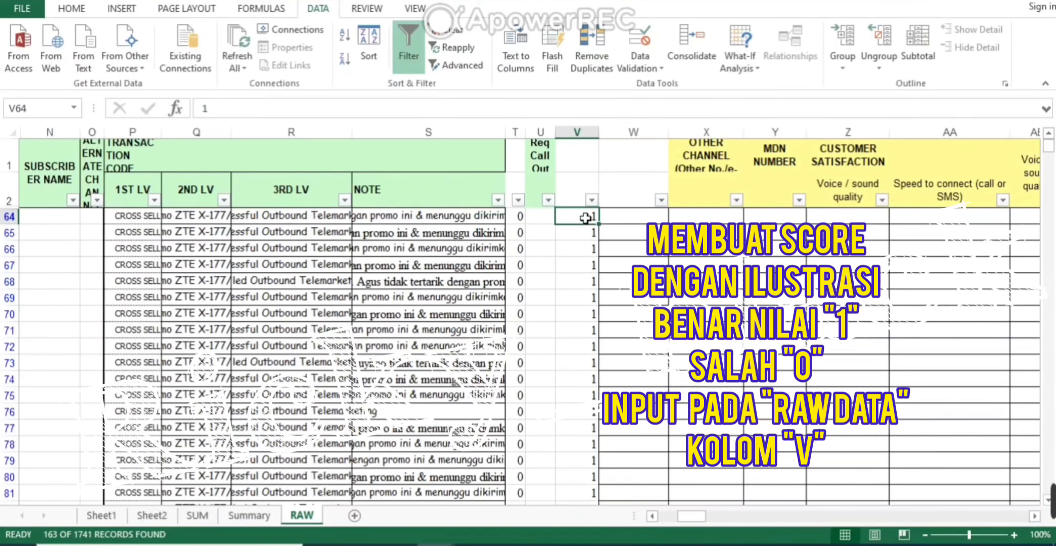
{"action": "scroll", "coordinate": [585, 217], "scroll_direction": "down", "scroll_amount": 1}
{"action": "key", "text": "ctrl+shift+Down"}
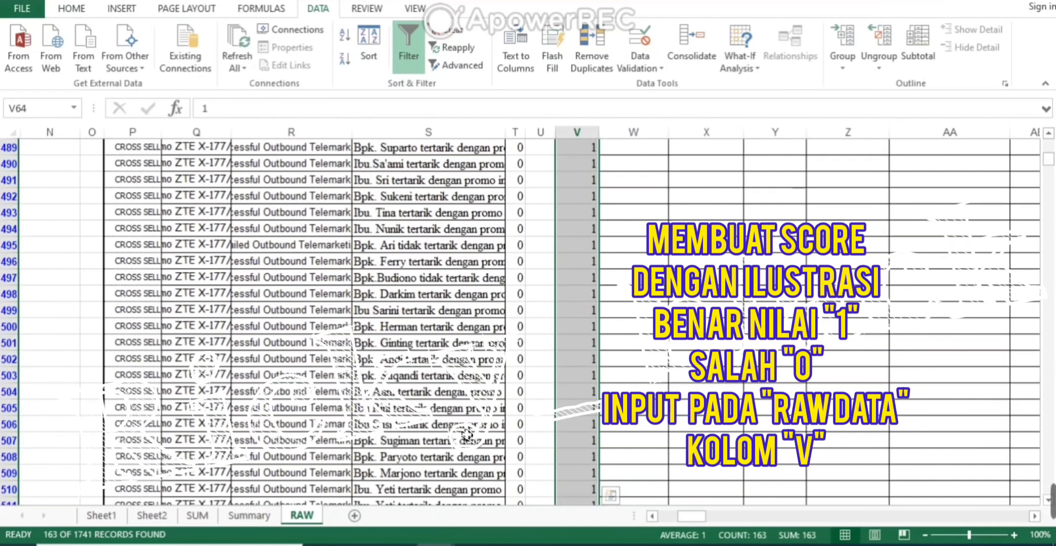
{"action": "left_click", "coordinate": [250, 515]}
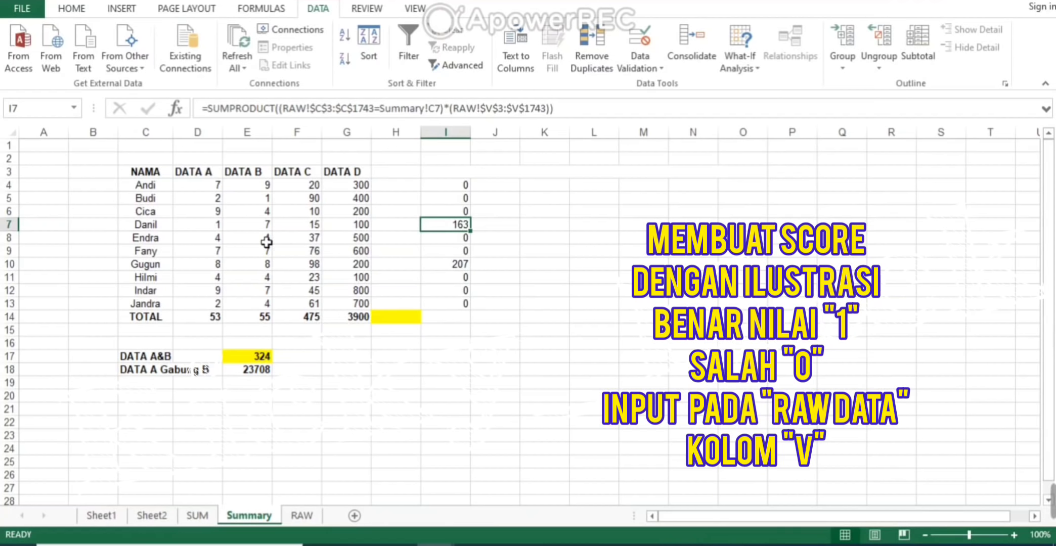
{"action": "left_click_drag", "start_coordinate": [136, 187], "coordinate": [142, 305]}
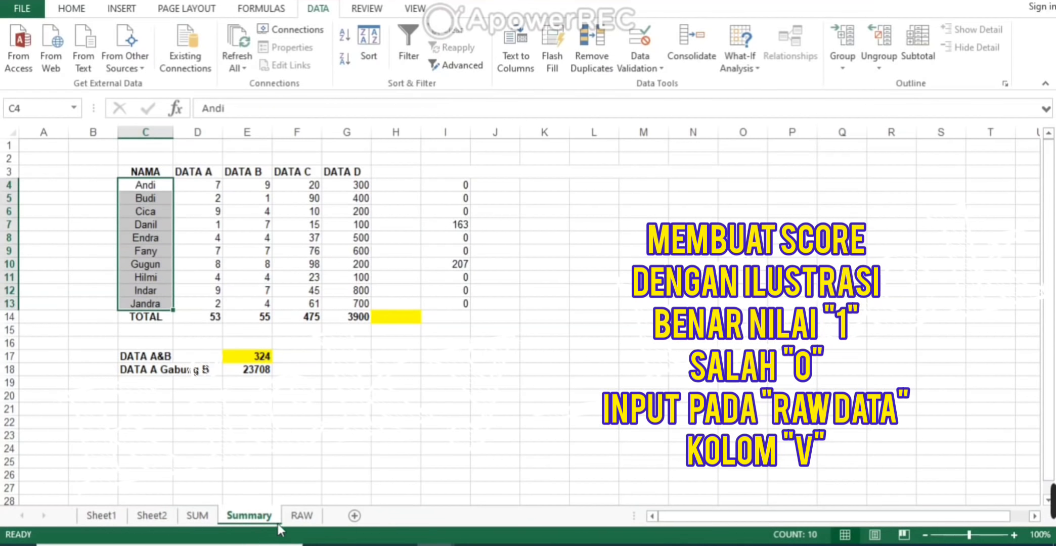
{"action": "left_click", "coordinate": [302, 516]}
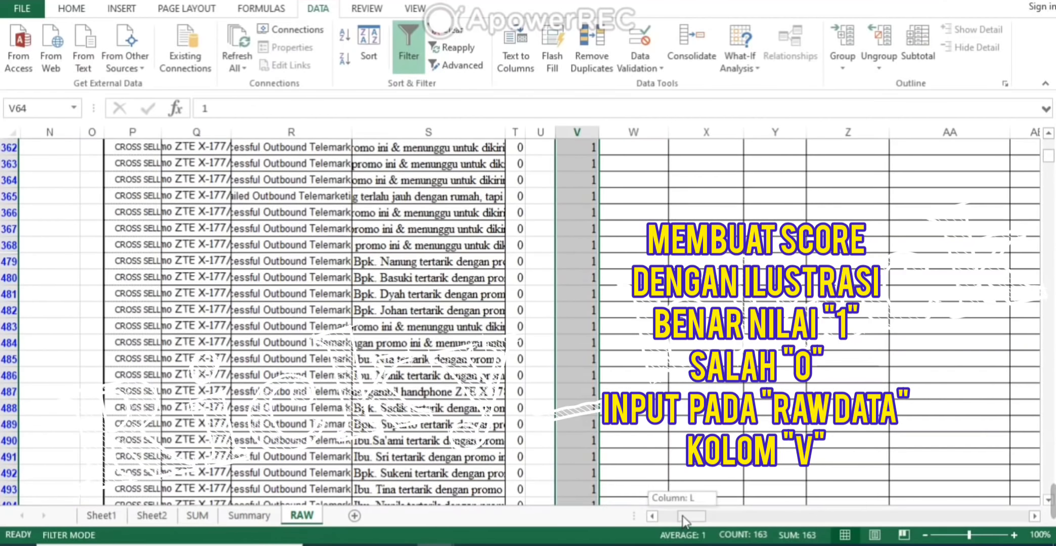
{"action": "scroll", "coordinate": [327, 395], "scroll_direction": "up", "scroll_amount": 7}
{"action": "scroll", "coordinate": [231, 351], "scroll_direction": "up", "scroll_amount": 6}
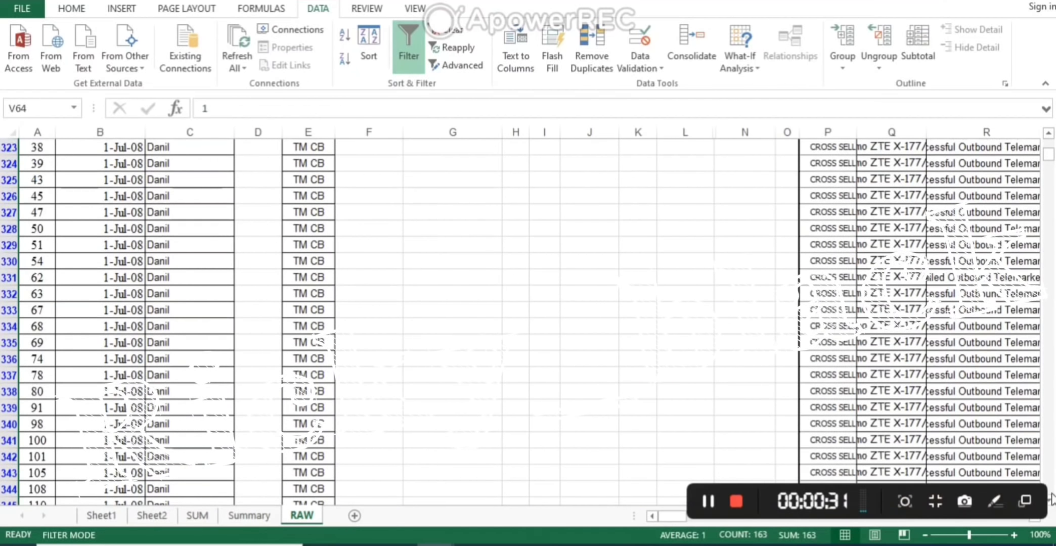
{"action": "scroll", "coordinate": [619, 303], "scroll_direction": "down", "scroll_amount": 1}
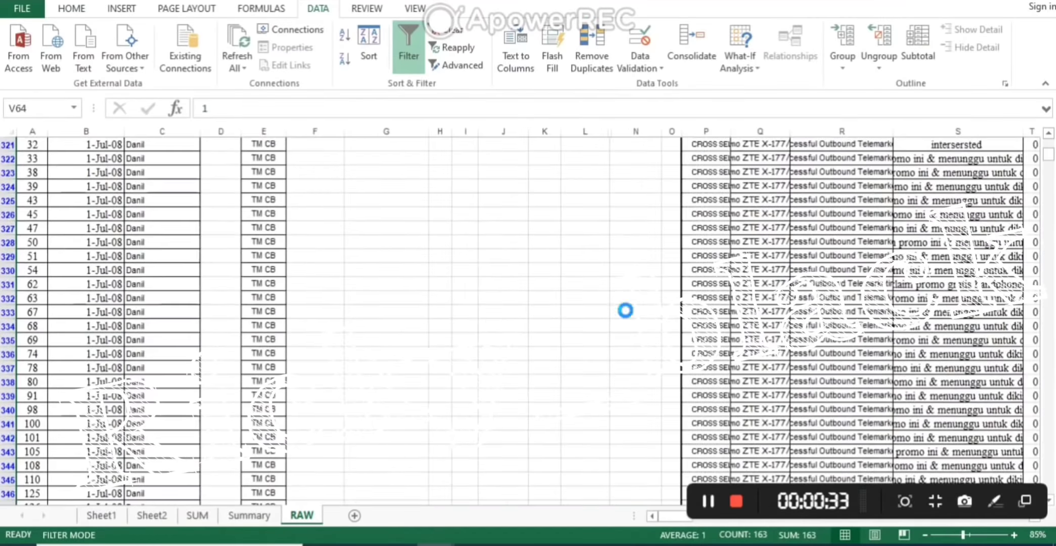
{"action": "scroll", "coordinate": [618, 303], "scroll_direction": "down", "scroll_amount": 2}
{"action": "scroll", "coordinate": [619, 303], "scroll_direction": "down", "scroll_amount": 3}
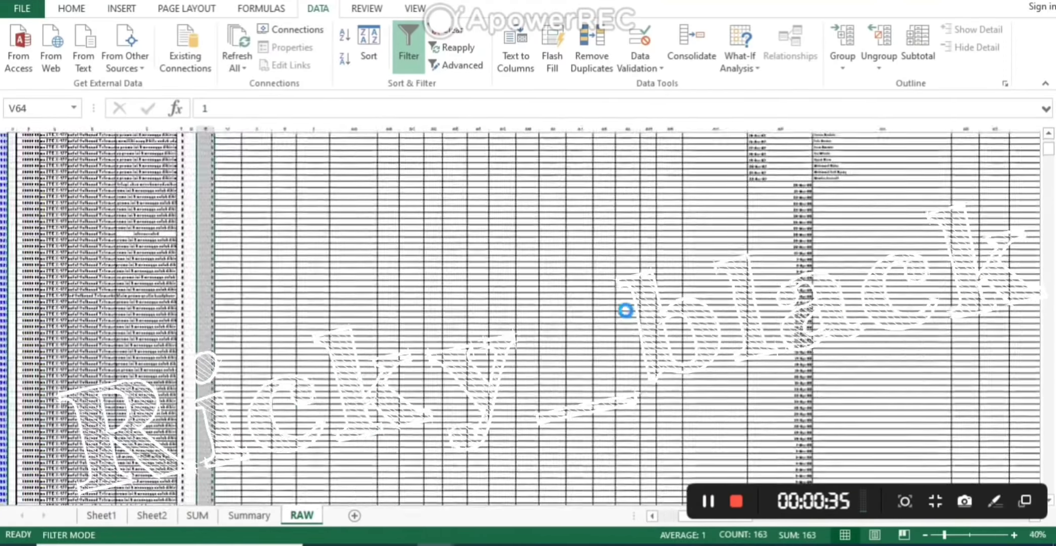
{"action": "scroll", "coordinate": [618, 304], "scroll_direction": "up", "scroll_amount": 3}
{"action": "scroll", "coordinate": [619, 303], "scroll_direction": "down", "scroll_amount": 1}
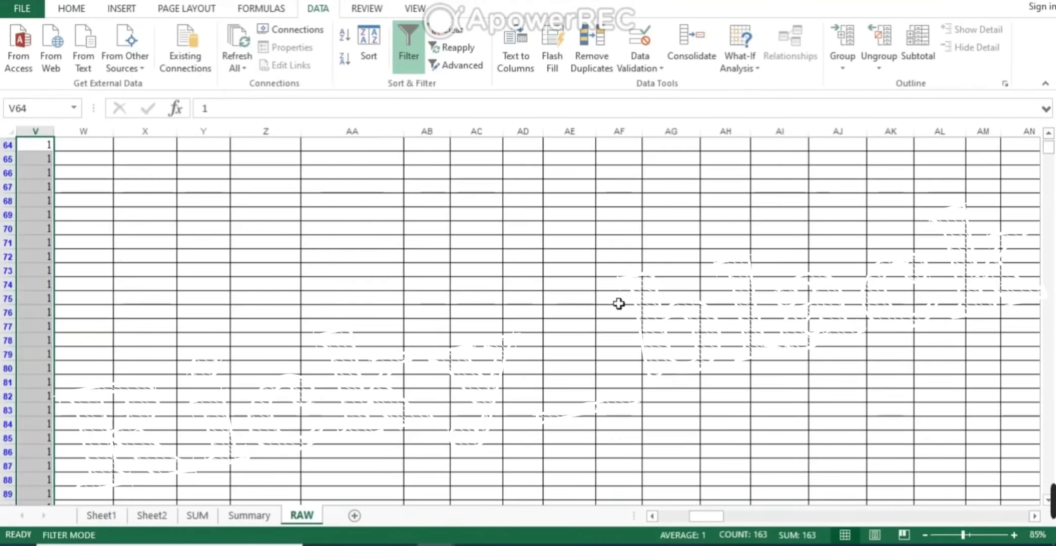
{"action": "scroll", "coordinate": [614, 303], "scroll_direction": "down", "scroll_amount": 1}
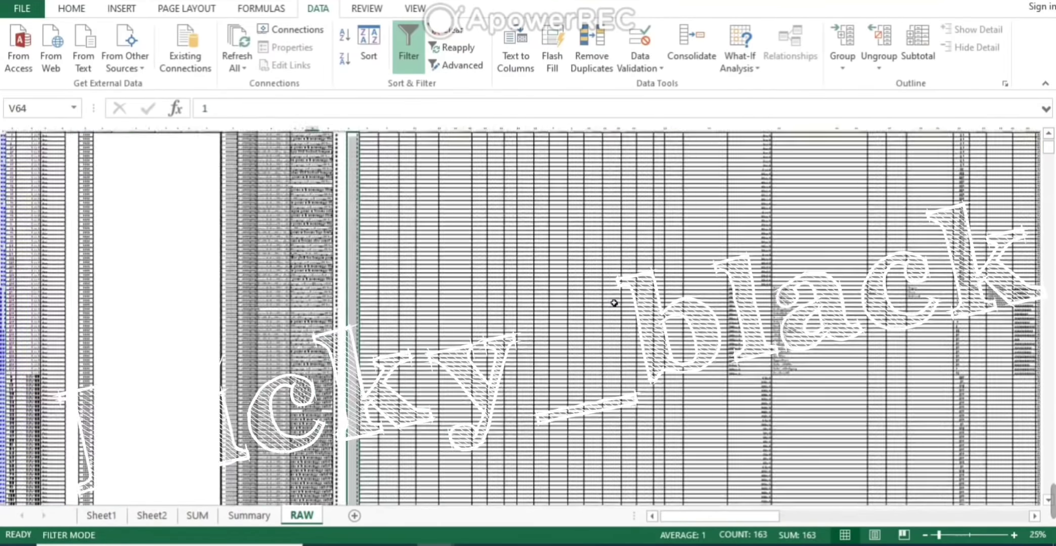
{"action": "scroll", "coordinate": [614, 303], "scroll_direction": "down", "scroll_amount": 1}
{"action": "scroll", "coordinate": [616, 305], "scroll_direction": "up", "scroll_amount": 3}
{"action": "scroll", "coordinate": [616, 305], "scroll_direction": "up", "scroll_amount": 2}
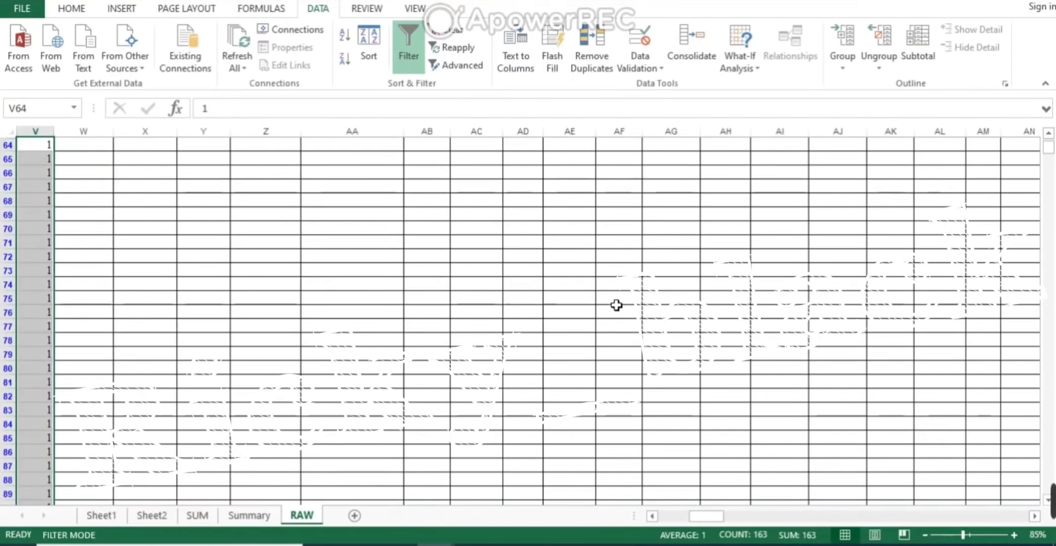
{"action": "left_click_drag", "start_coordinate": [708, 517], "coordinate": [657, 523]}
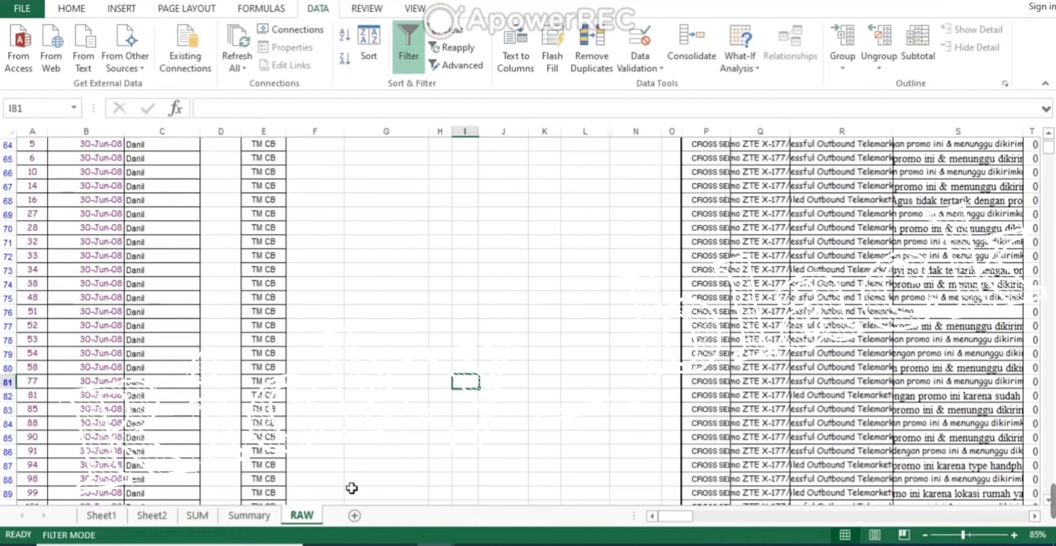
{"action": "left_click", "coordinate": [259, 521]}
{"action": "left_click", "coordinate": [390, 265]}
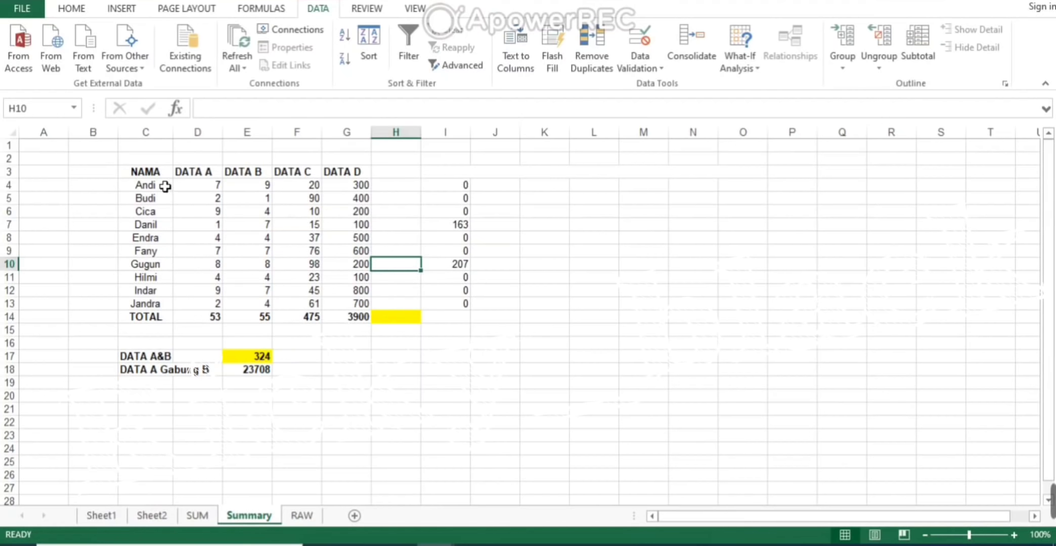
{"action": "left_click", "coordinate": [559, 438]}
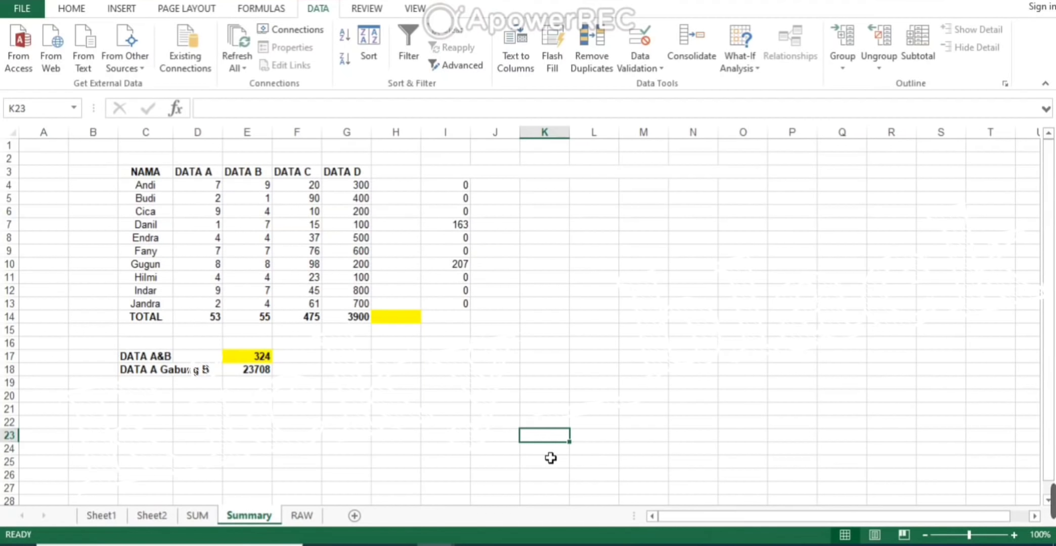